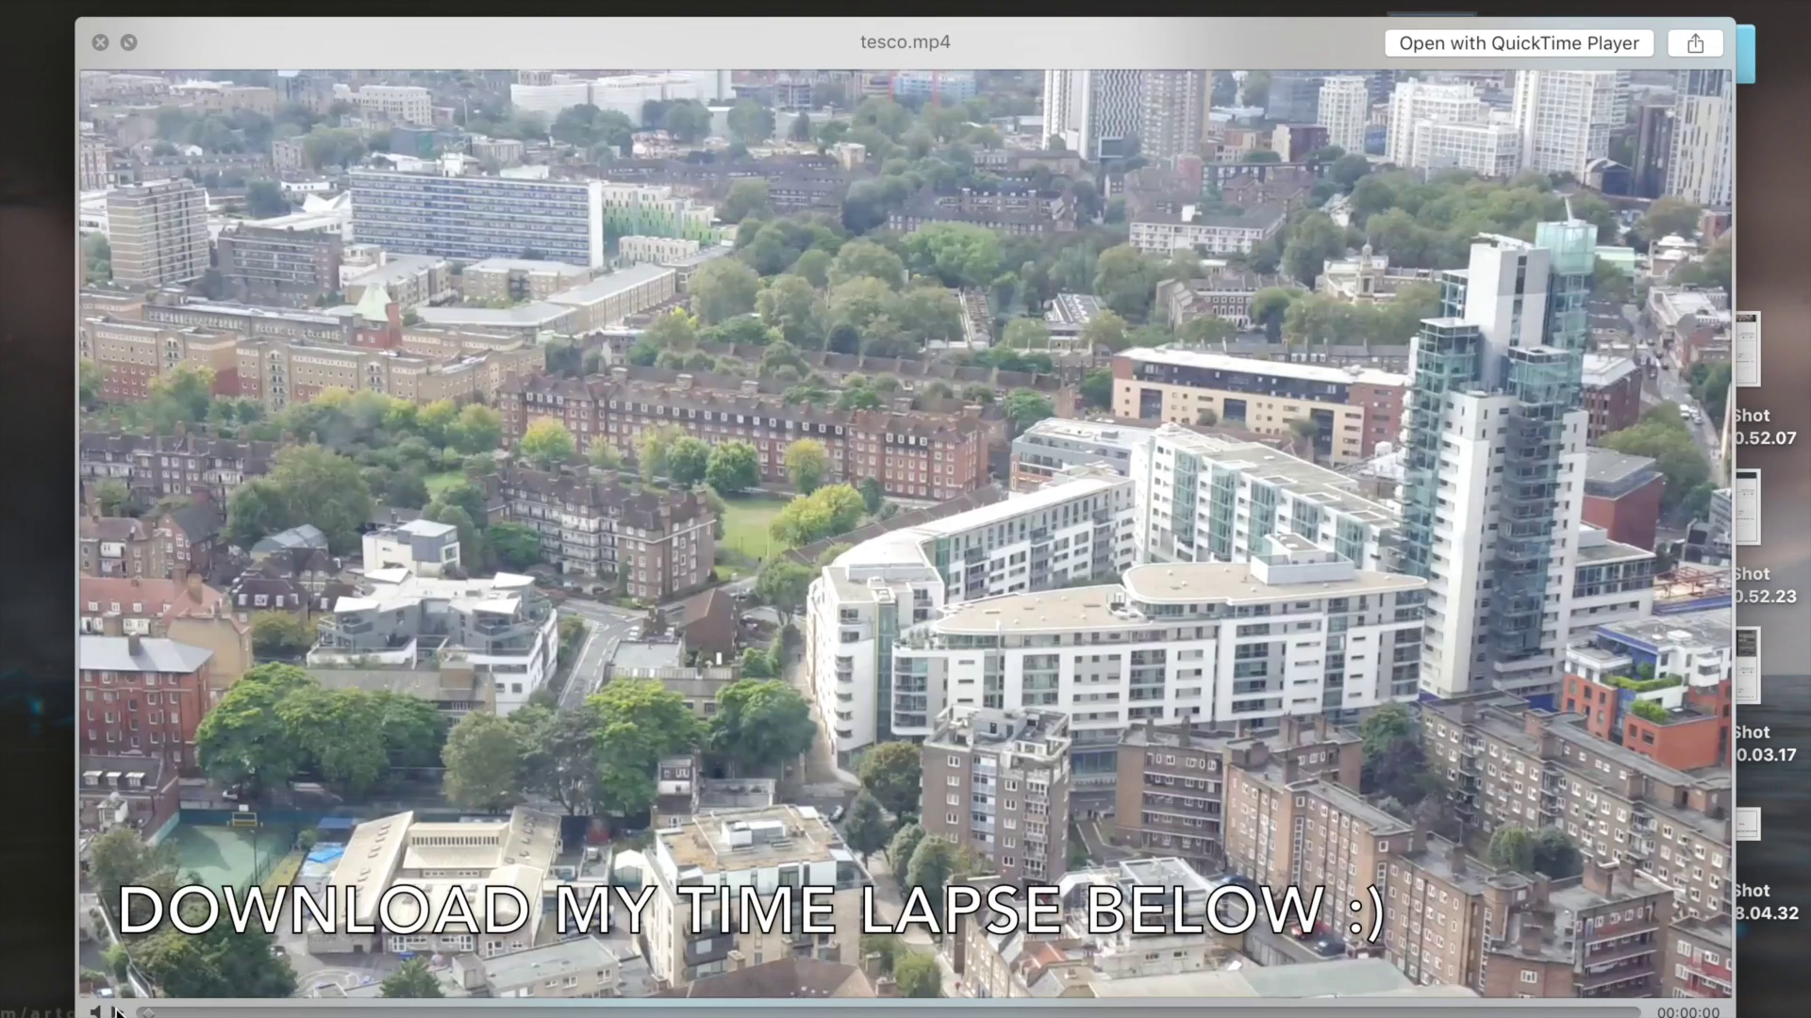
Step: Play tesco.mp4 in Quick Look, then switch to the tilt-shift version, tesco after.mov
left_click(115, 1011)
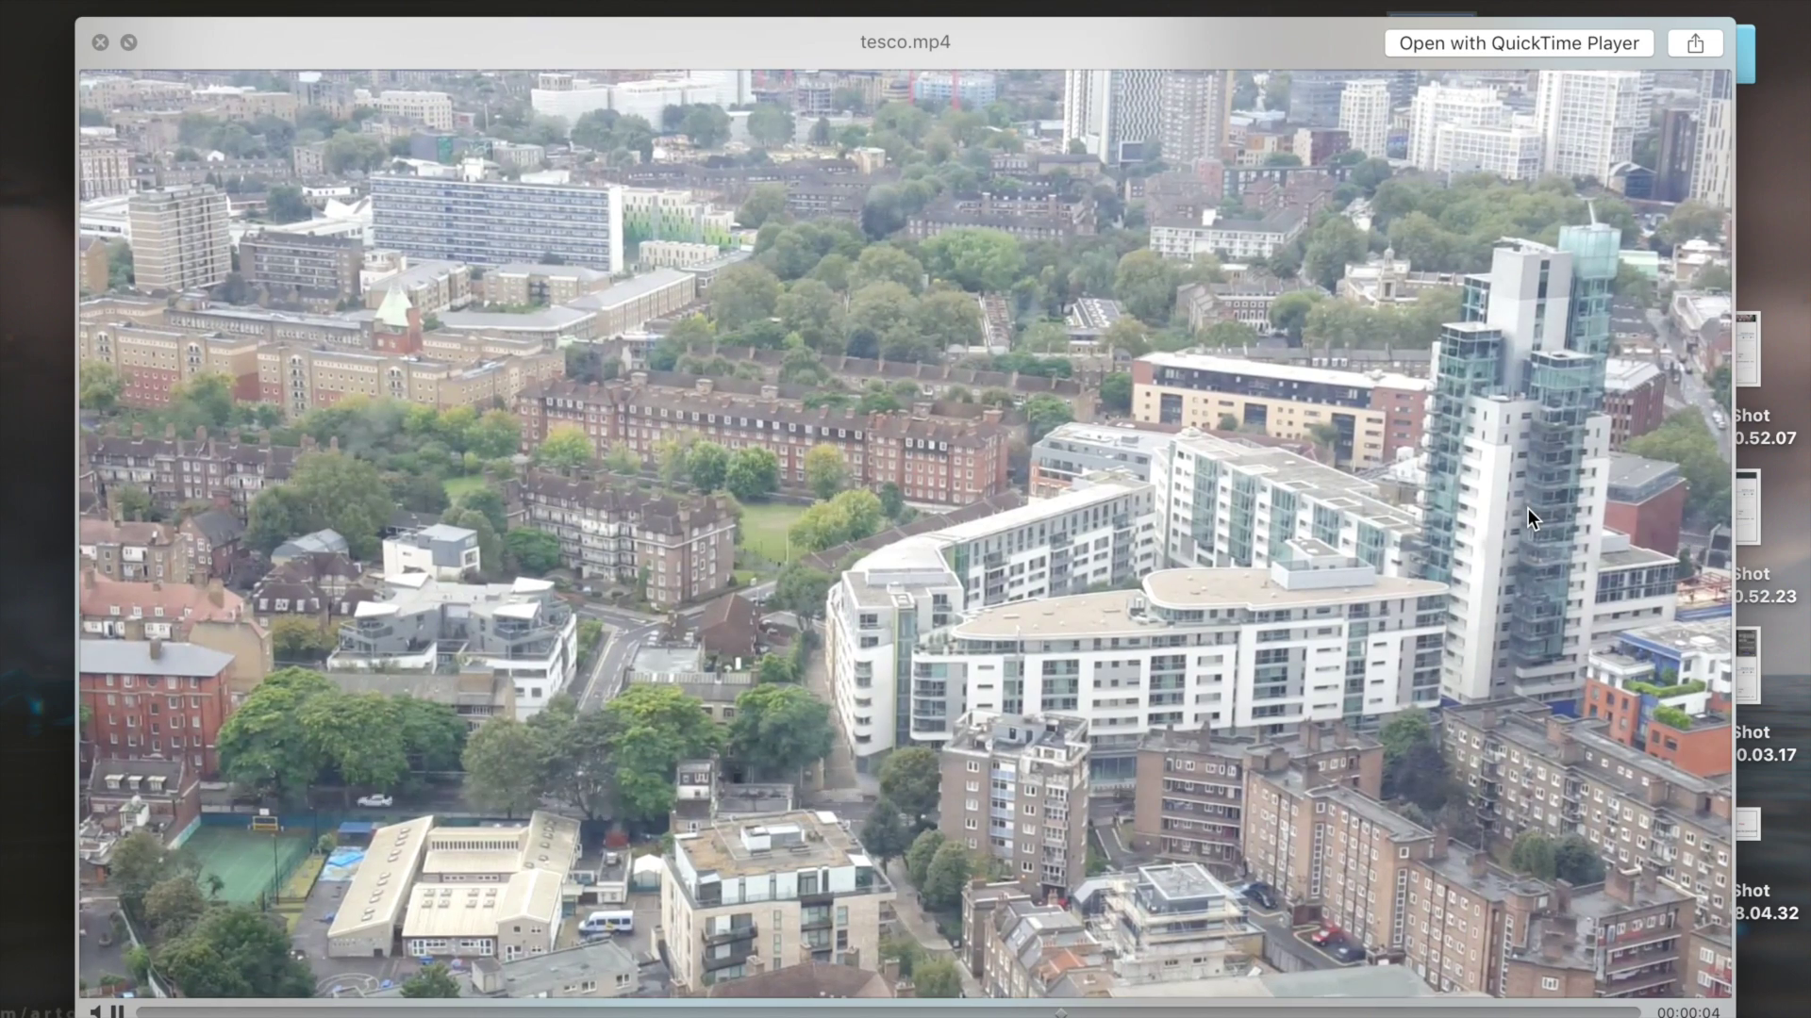
key("Down")
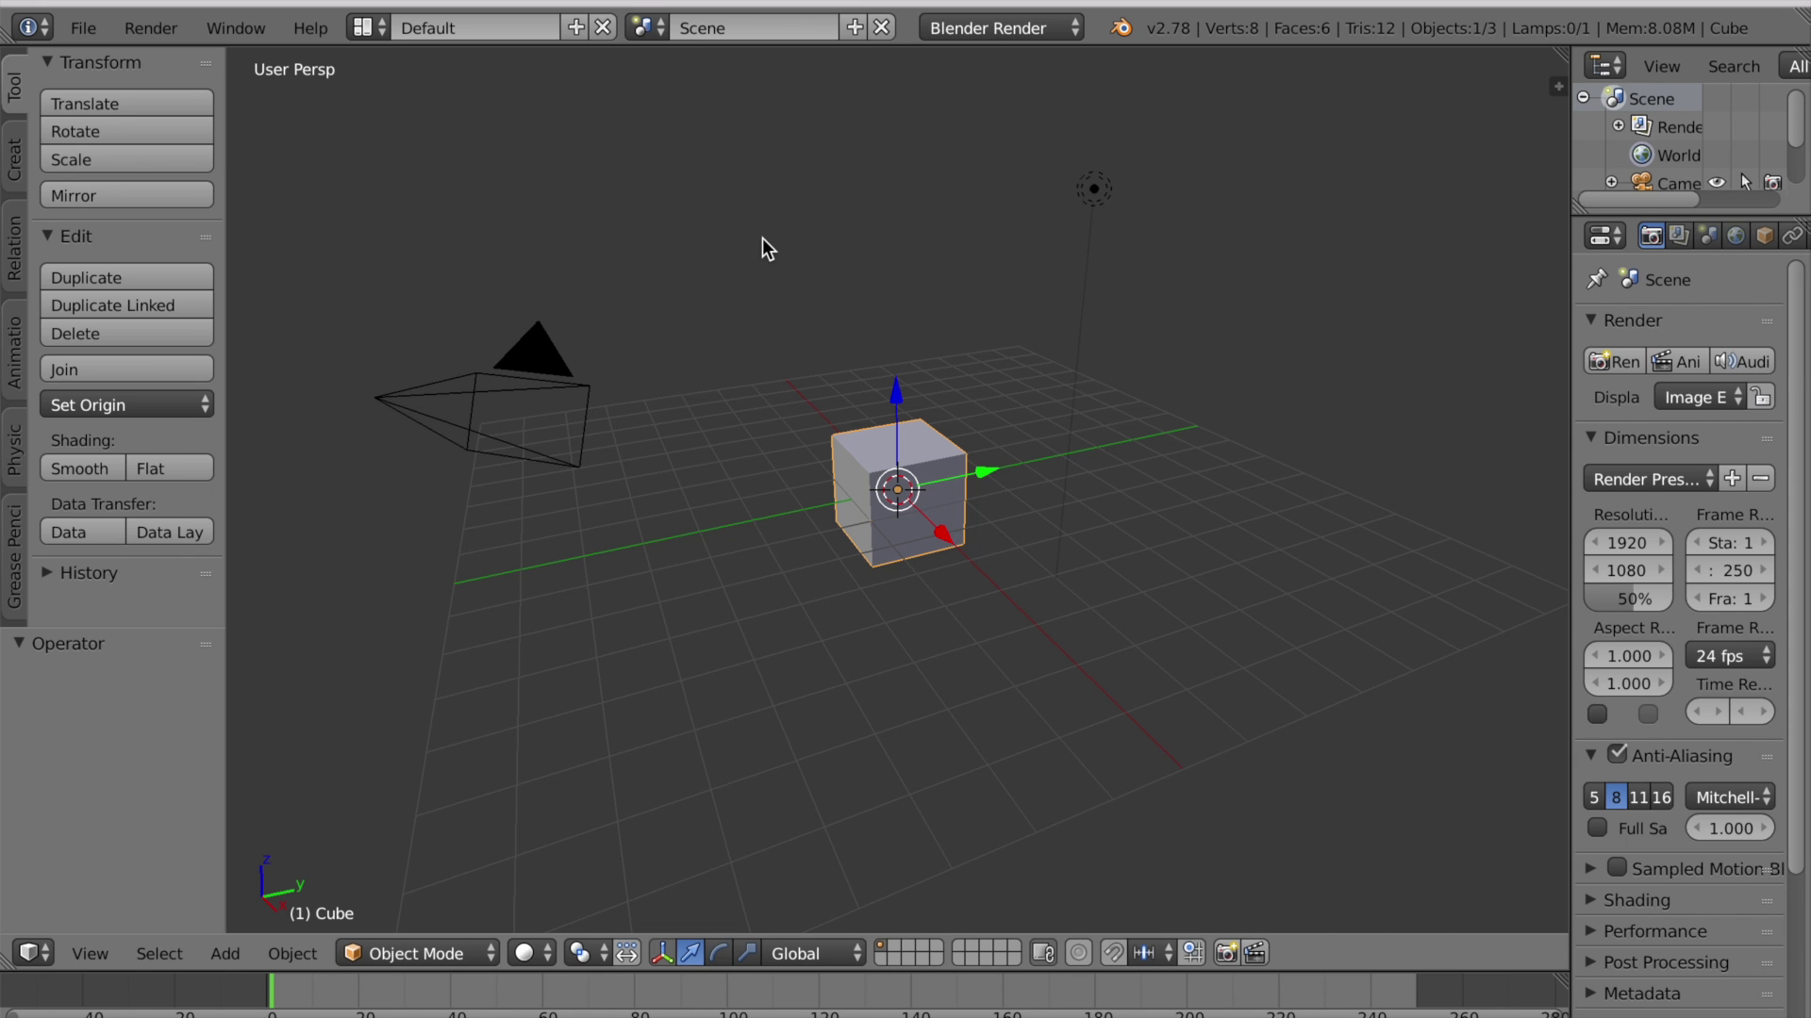
Step: Switch Blender to the Motion Tracking layout and load tesco.mp4 into the clip editor
left_click(364, 27)
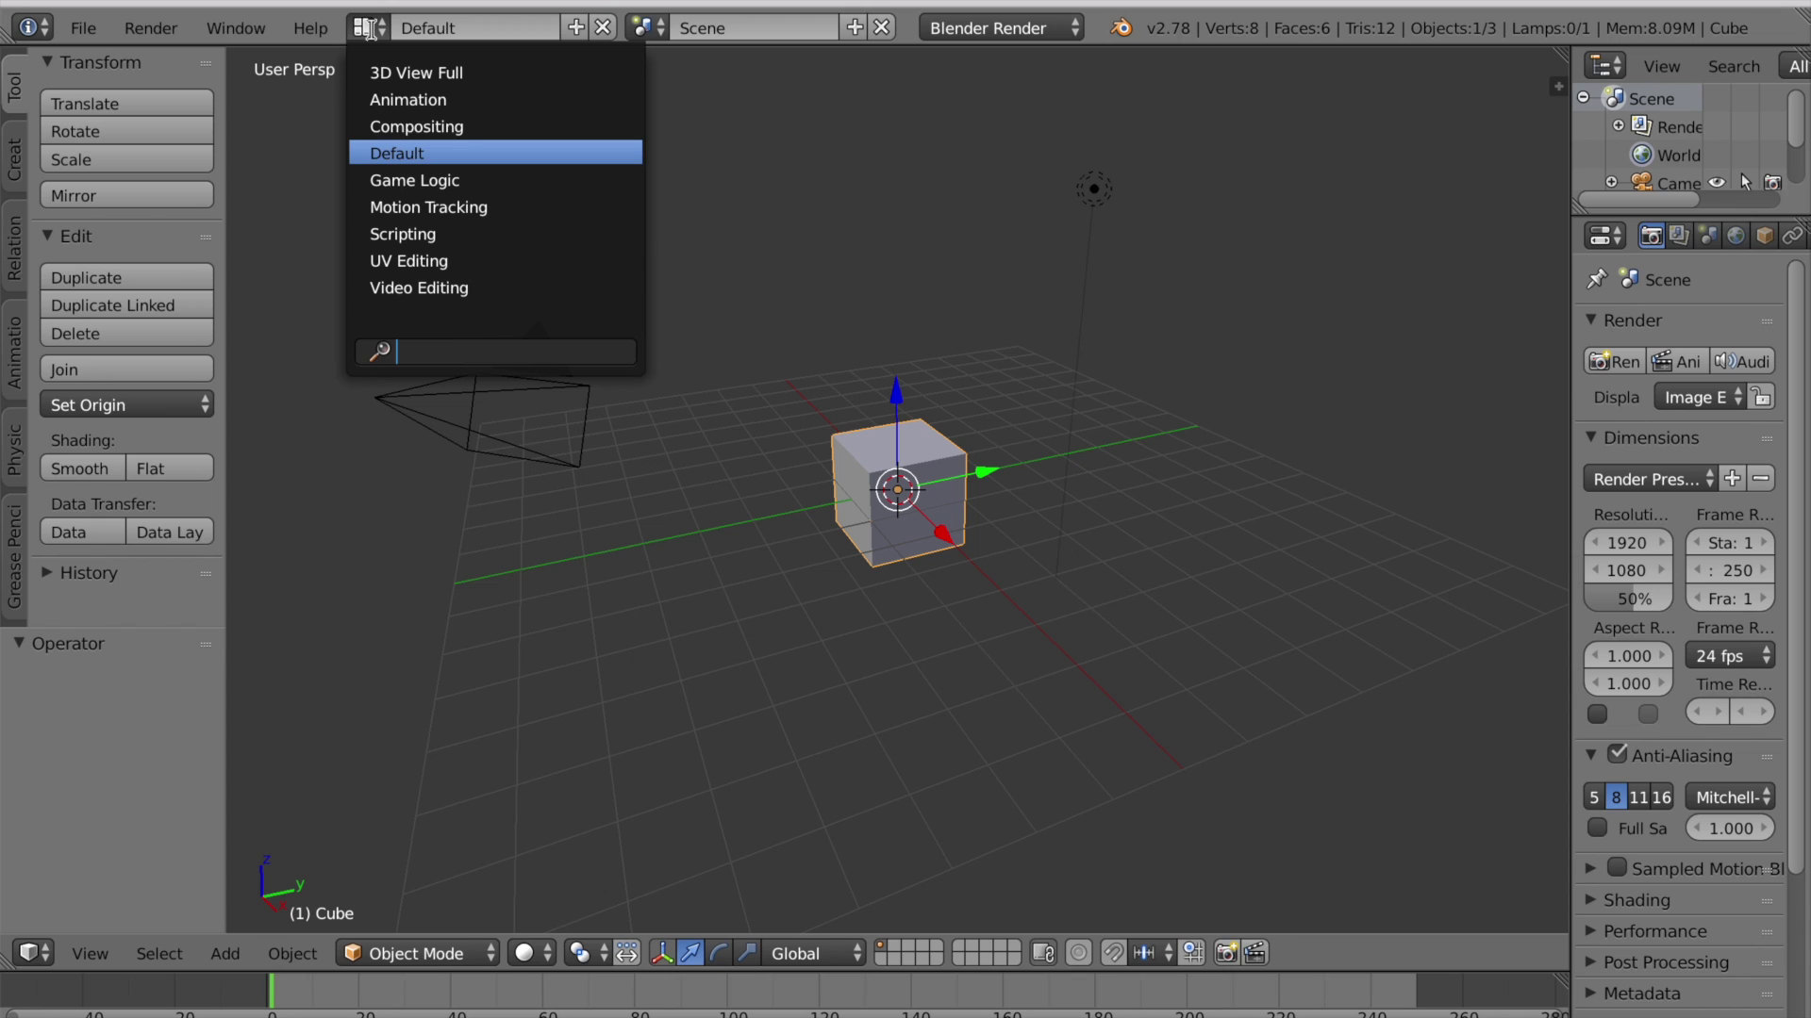
left_click(442, 202)
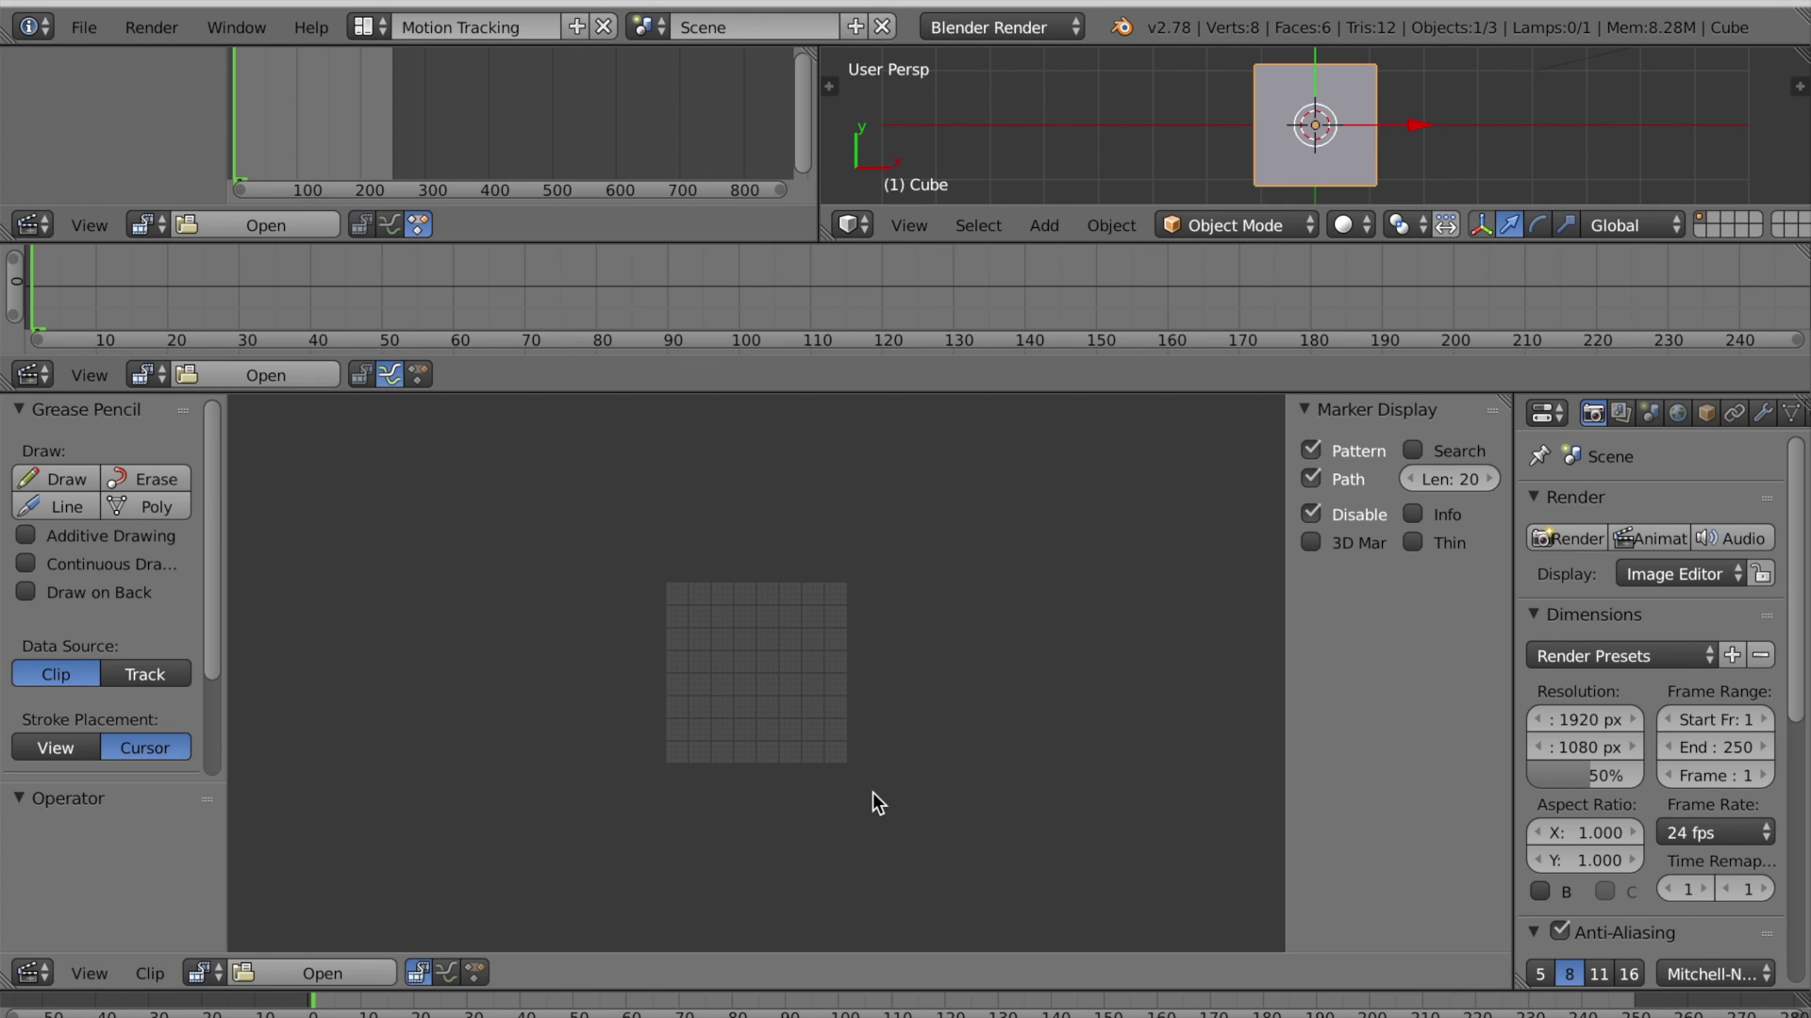
left_click(294, 966)
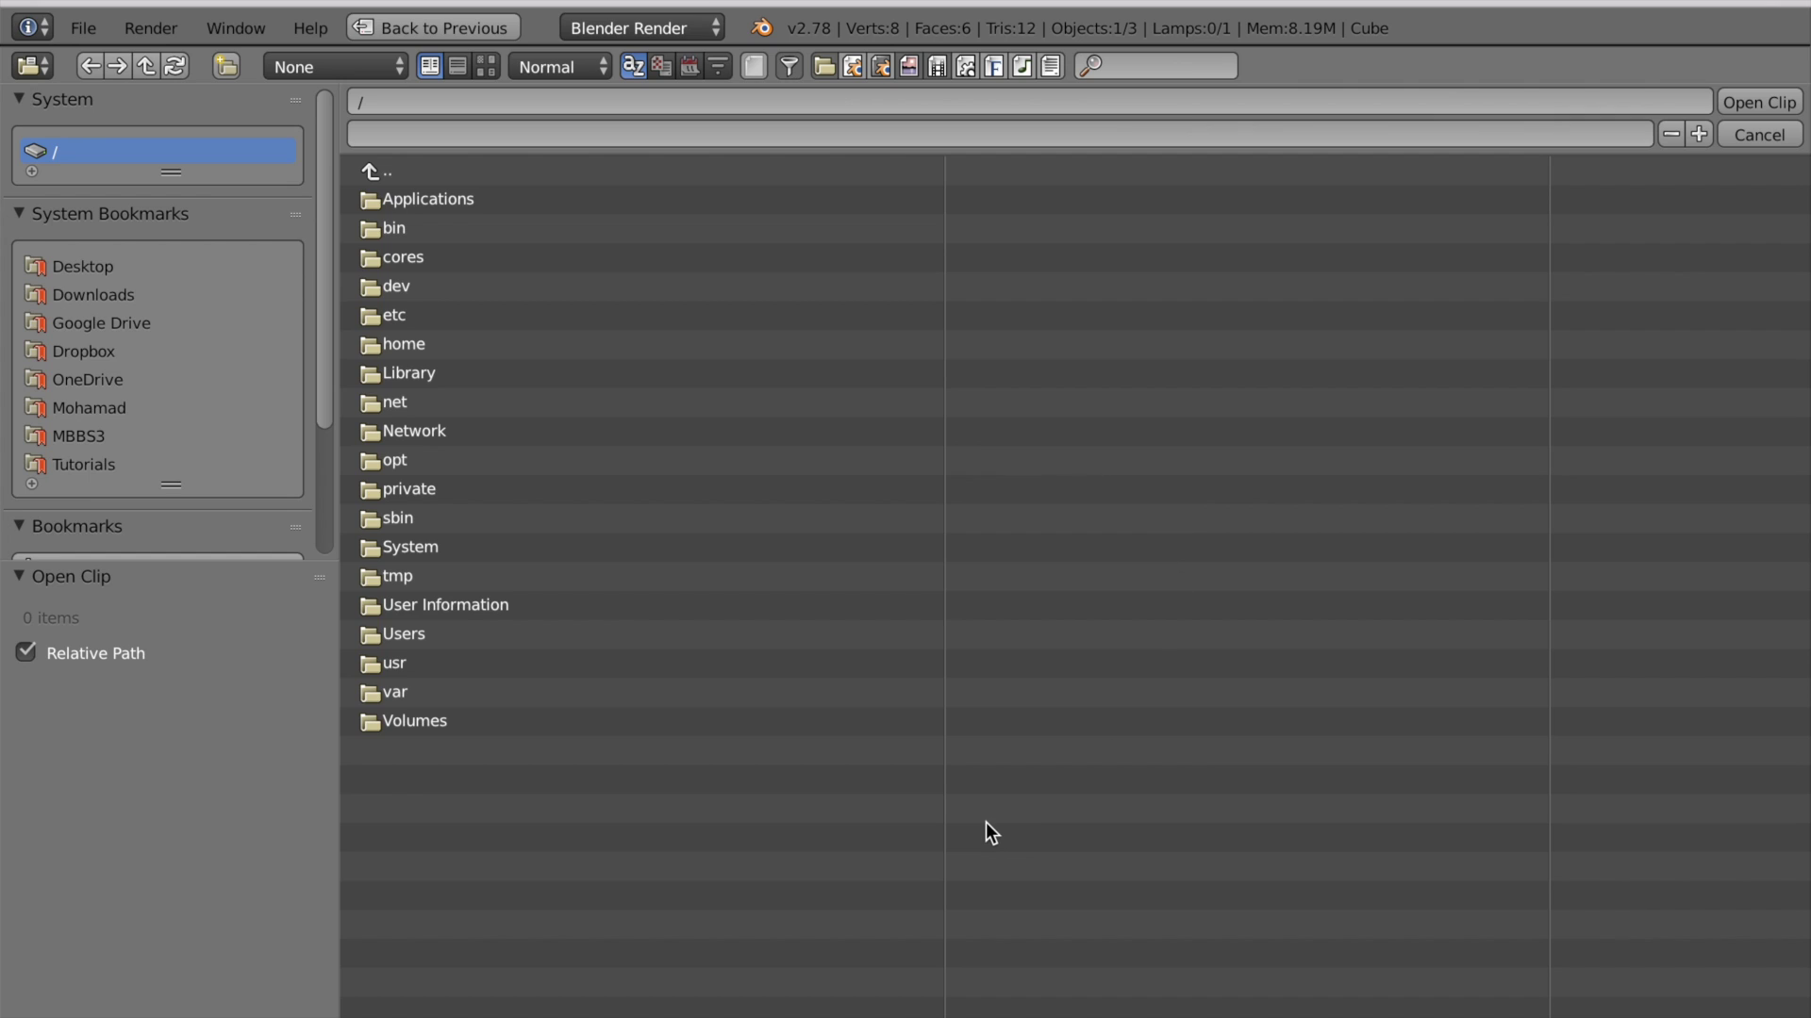
key("Escape")
scroll(977, 719, "down", 3)
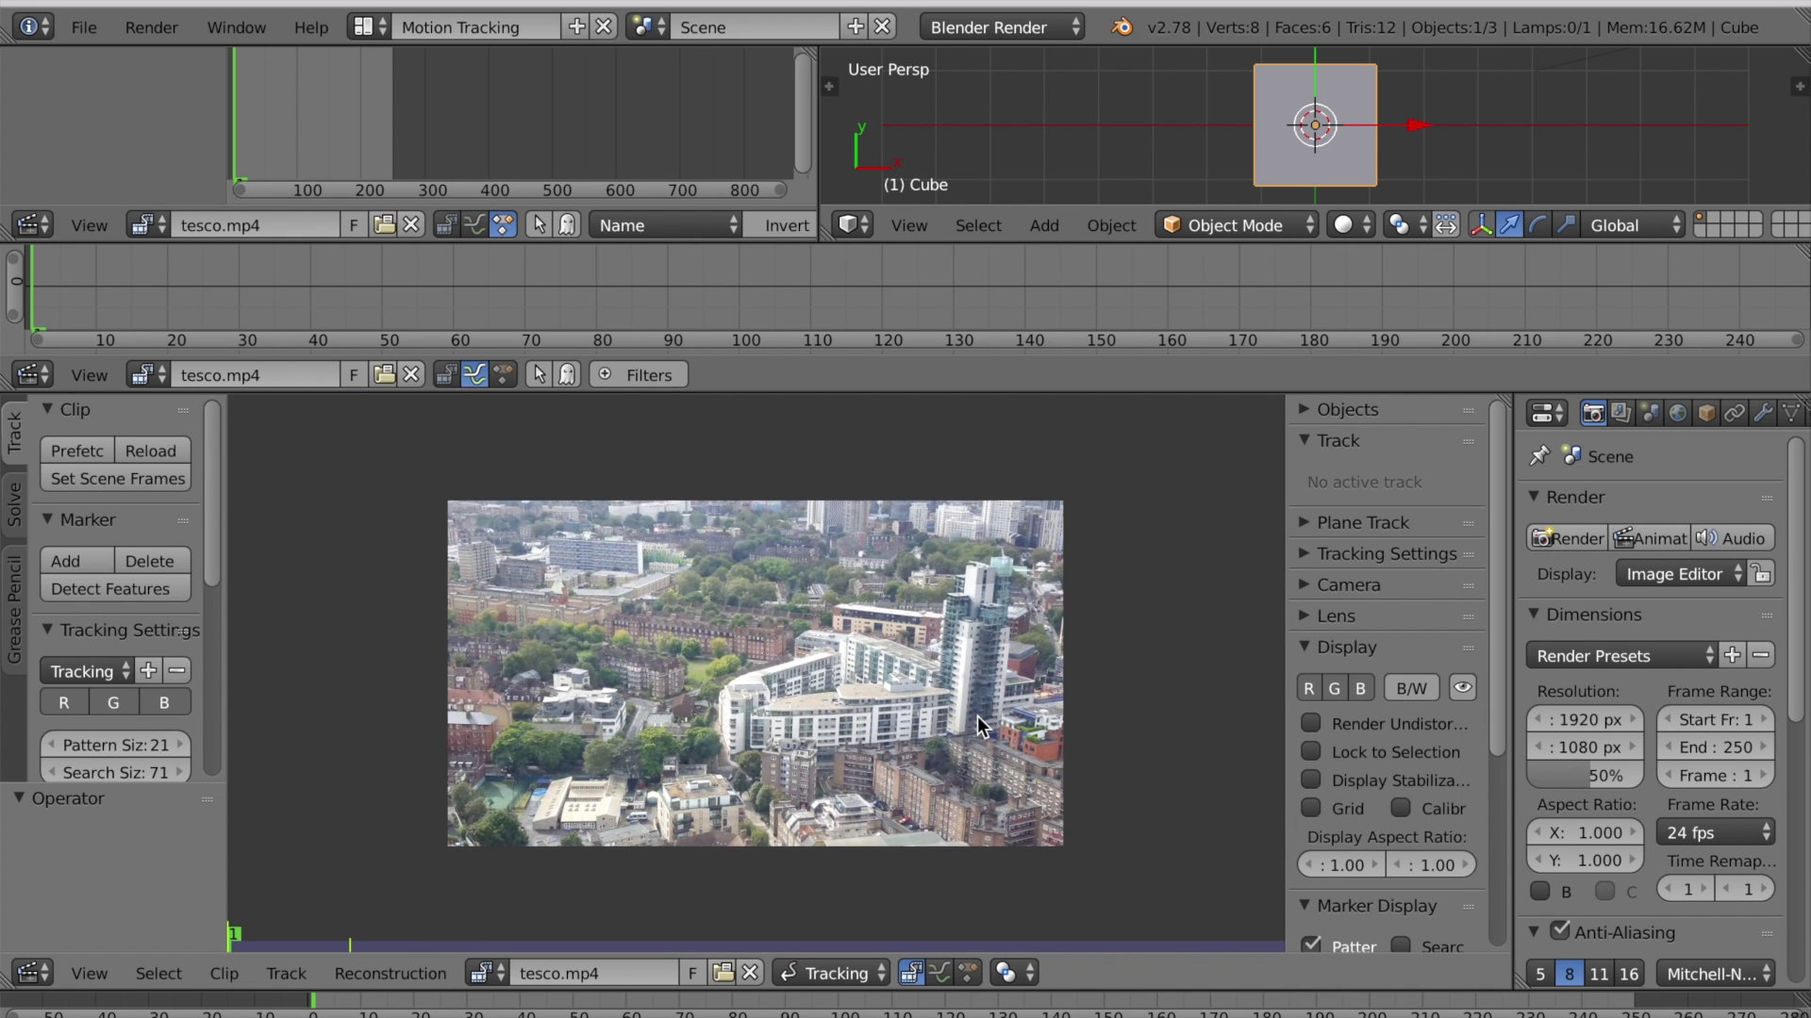
Step: Place a tracking marker on the white apartment building and track it forward through the clip
scroll(977, 716, "up", 3)
scroll(890, 785, "up", 6)
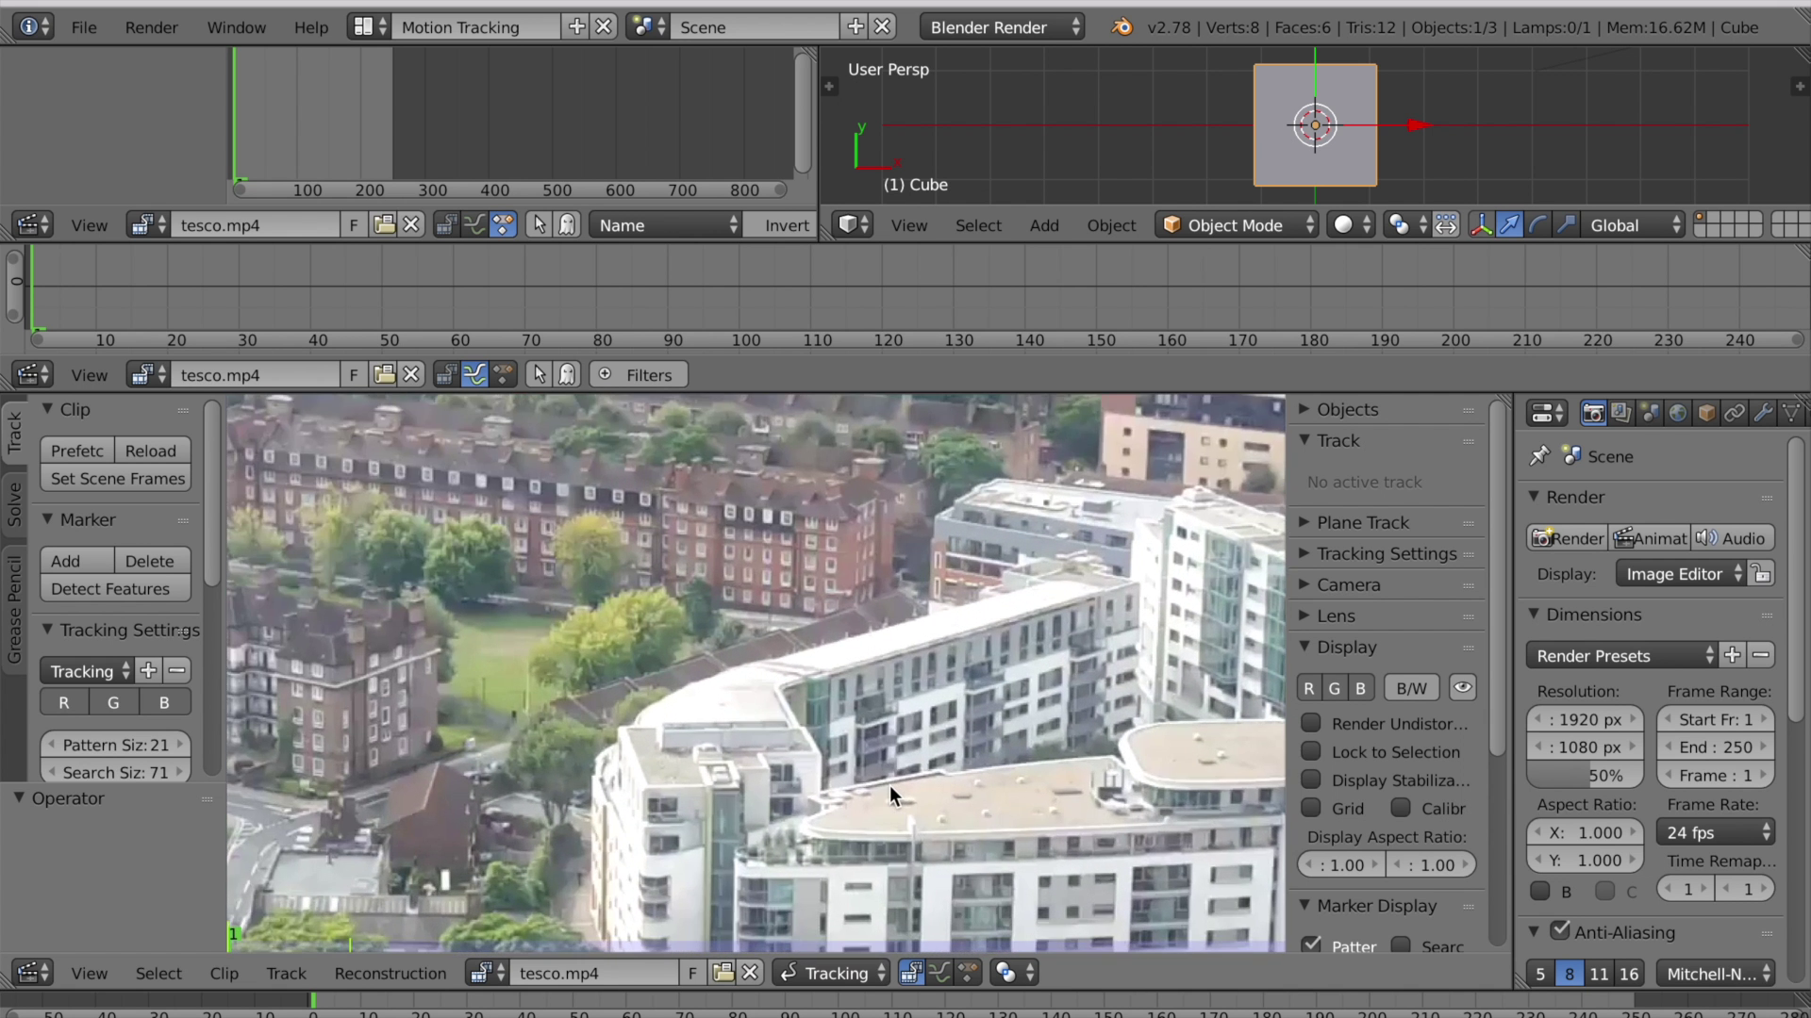
middle_click_drag(890, 785, 904, 664)
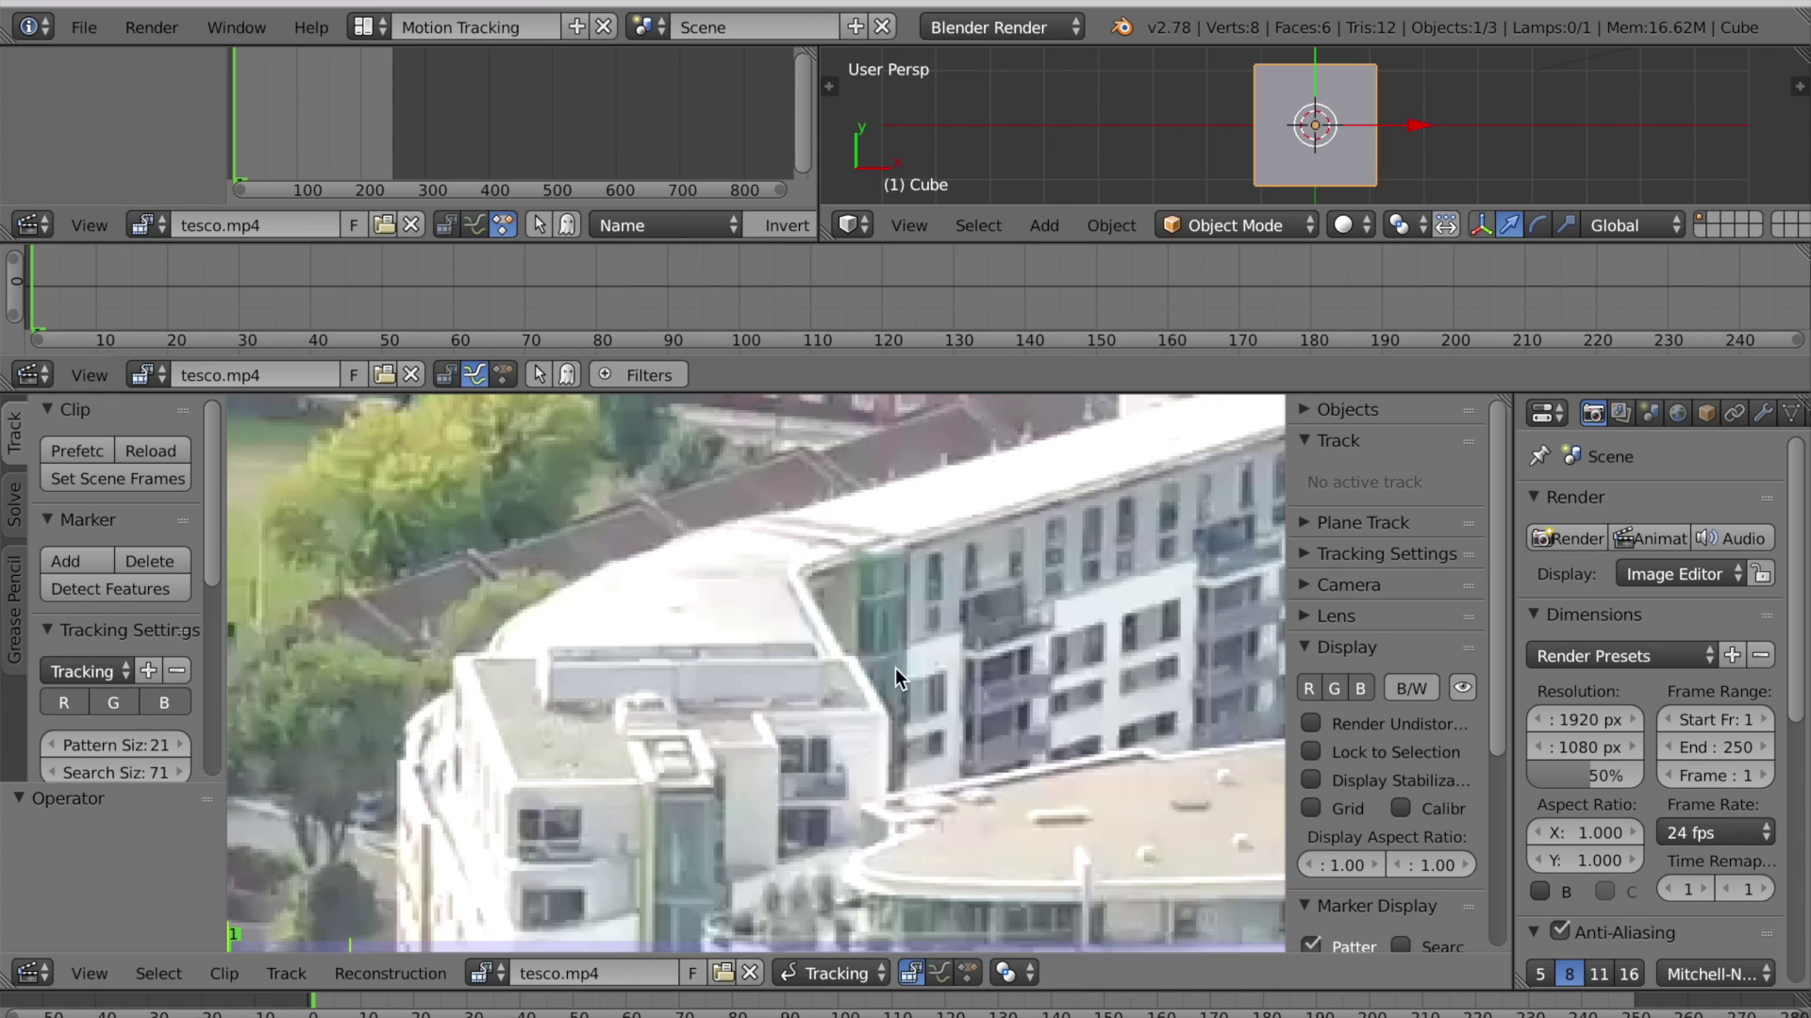
left_click(829, 739, "ctrl")
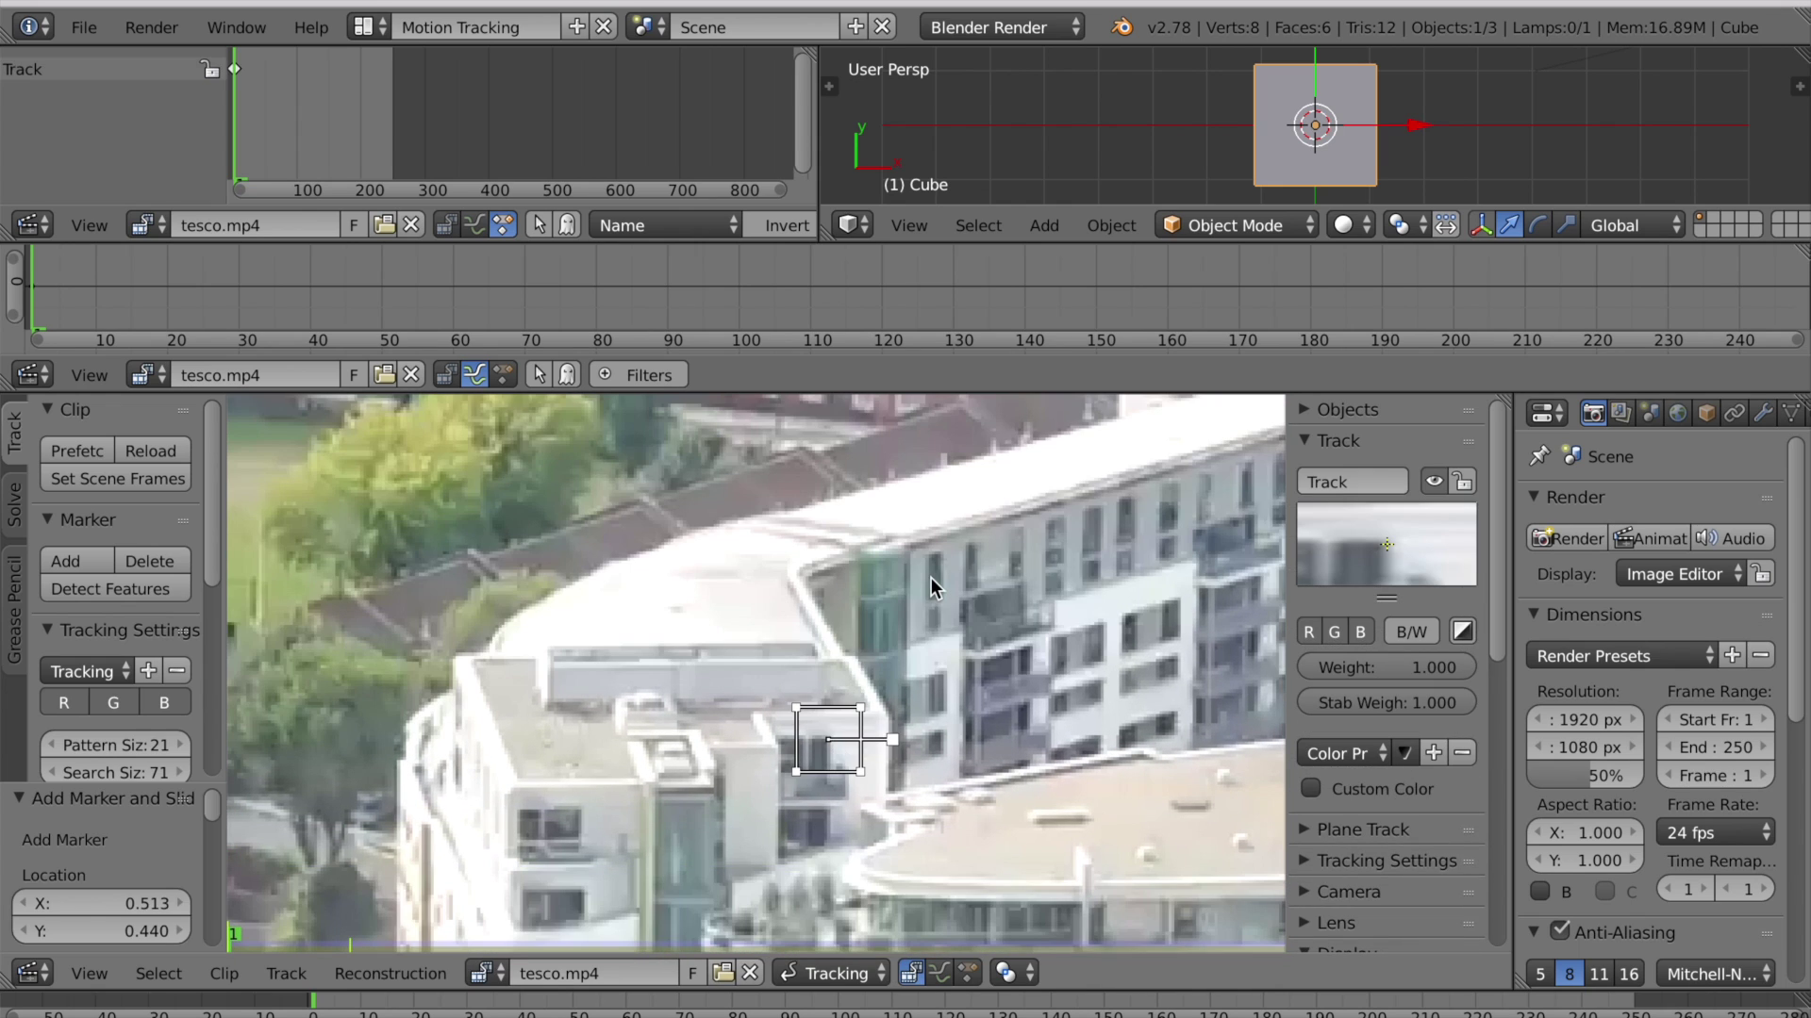
key("ctrl+t")
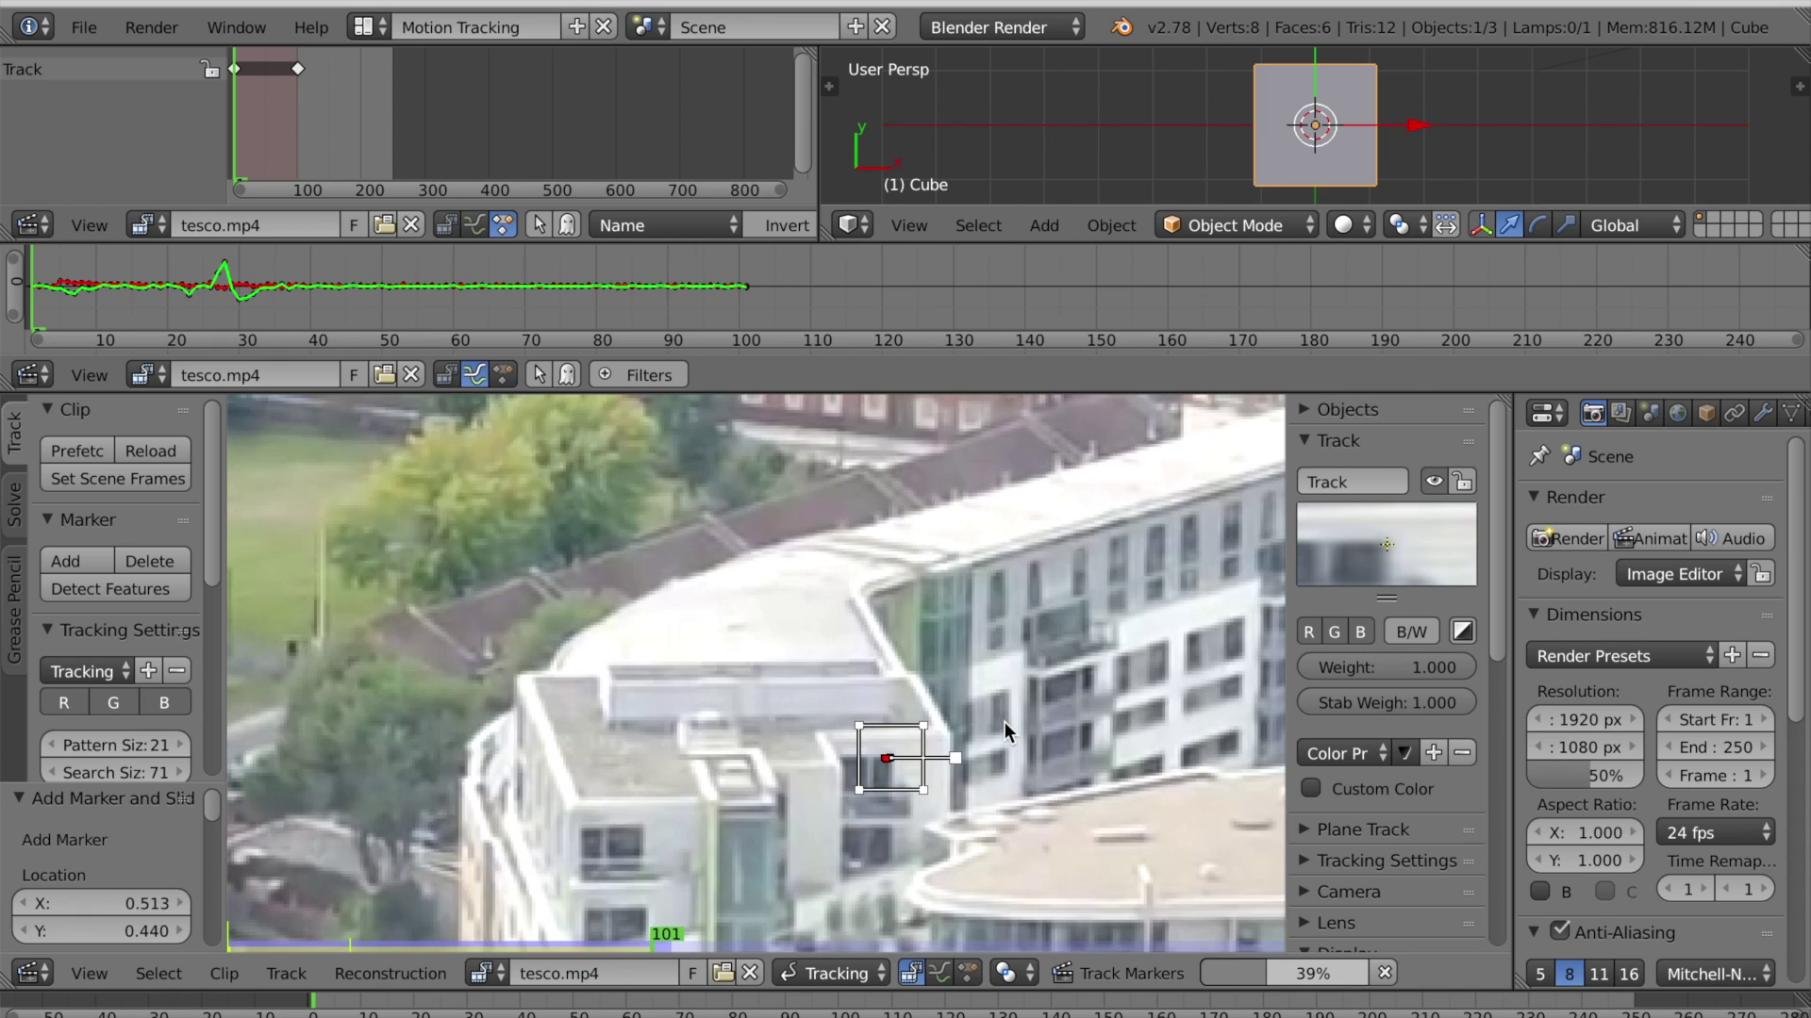
Step: End the scene at frame 203, lock the view to the marker, and play back to check the track
scroll(117, 754, "down", 2)
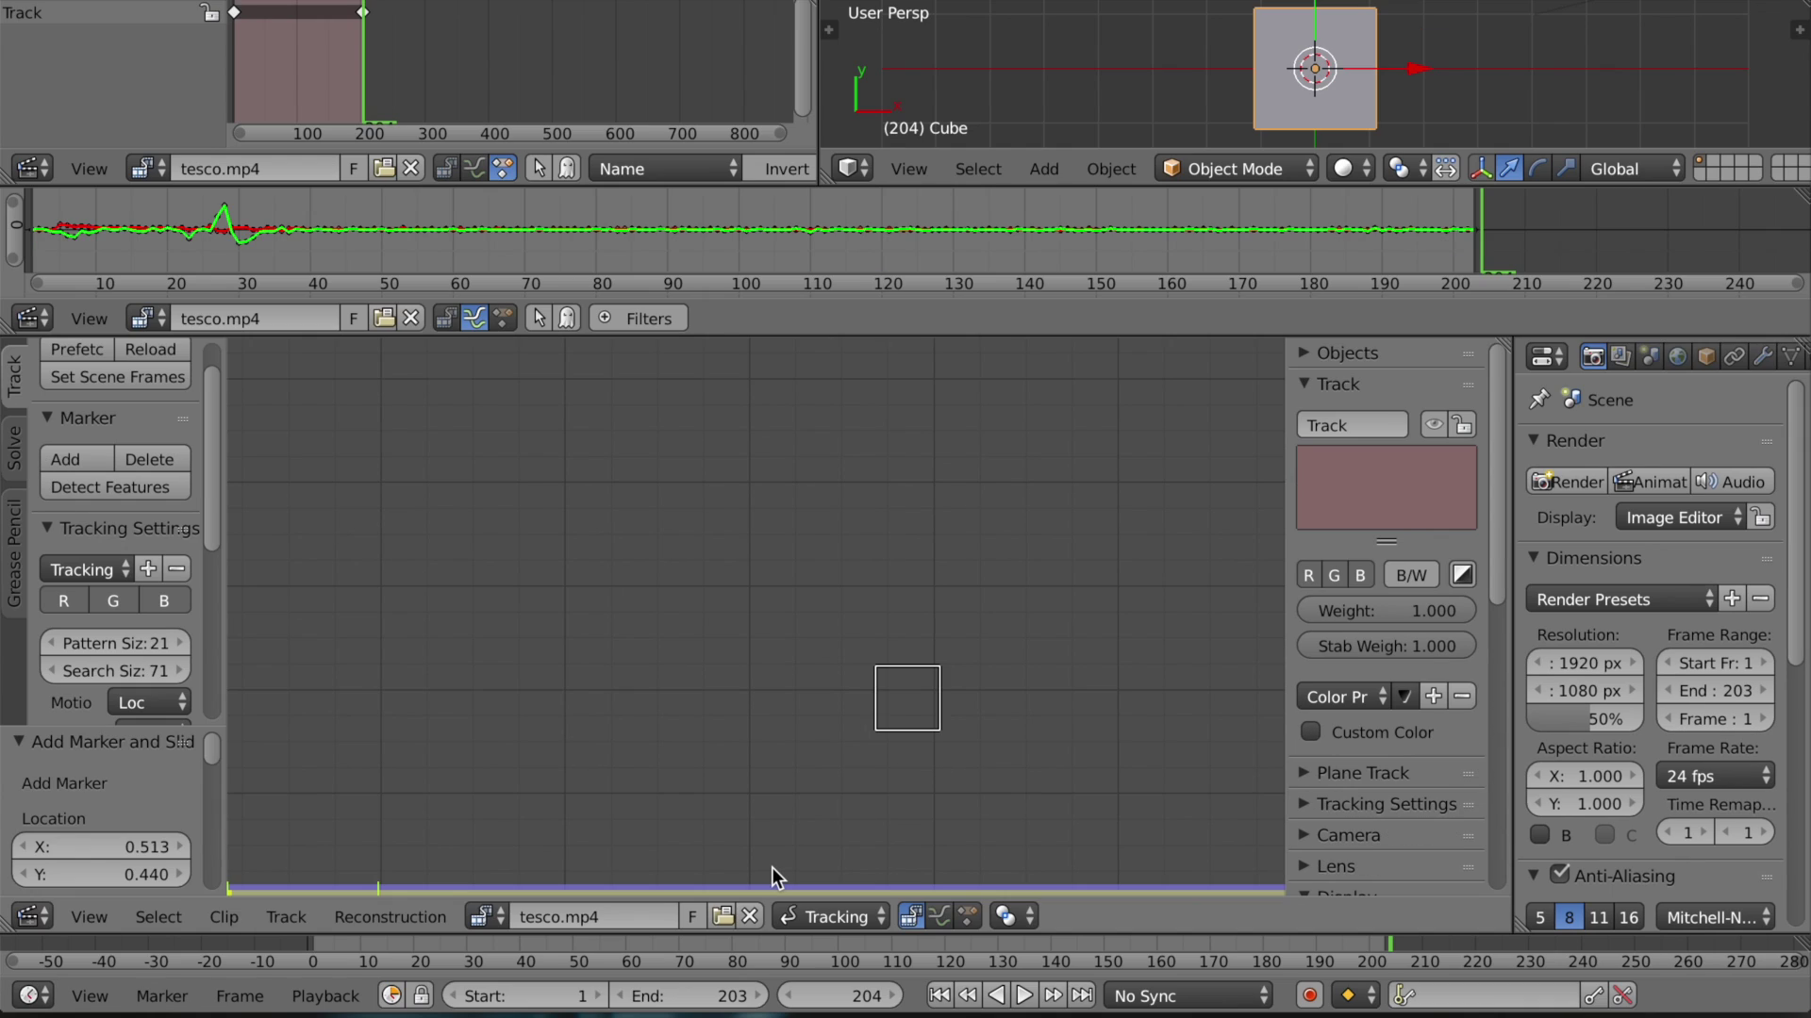
left_click_drag(732, 996, 703, 996)
key("shift+Left")
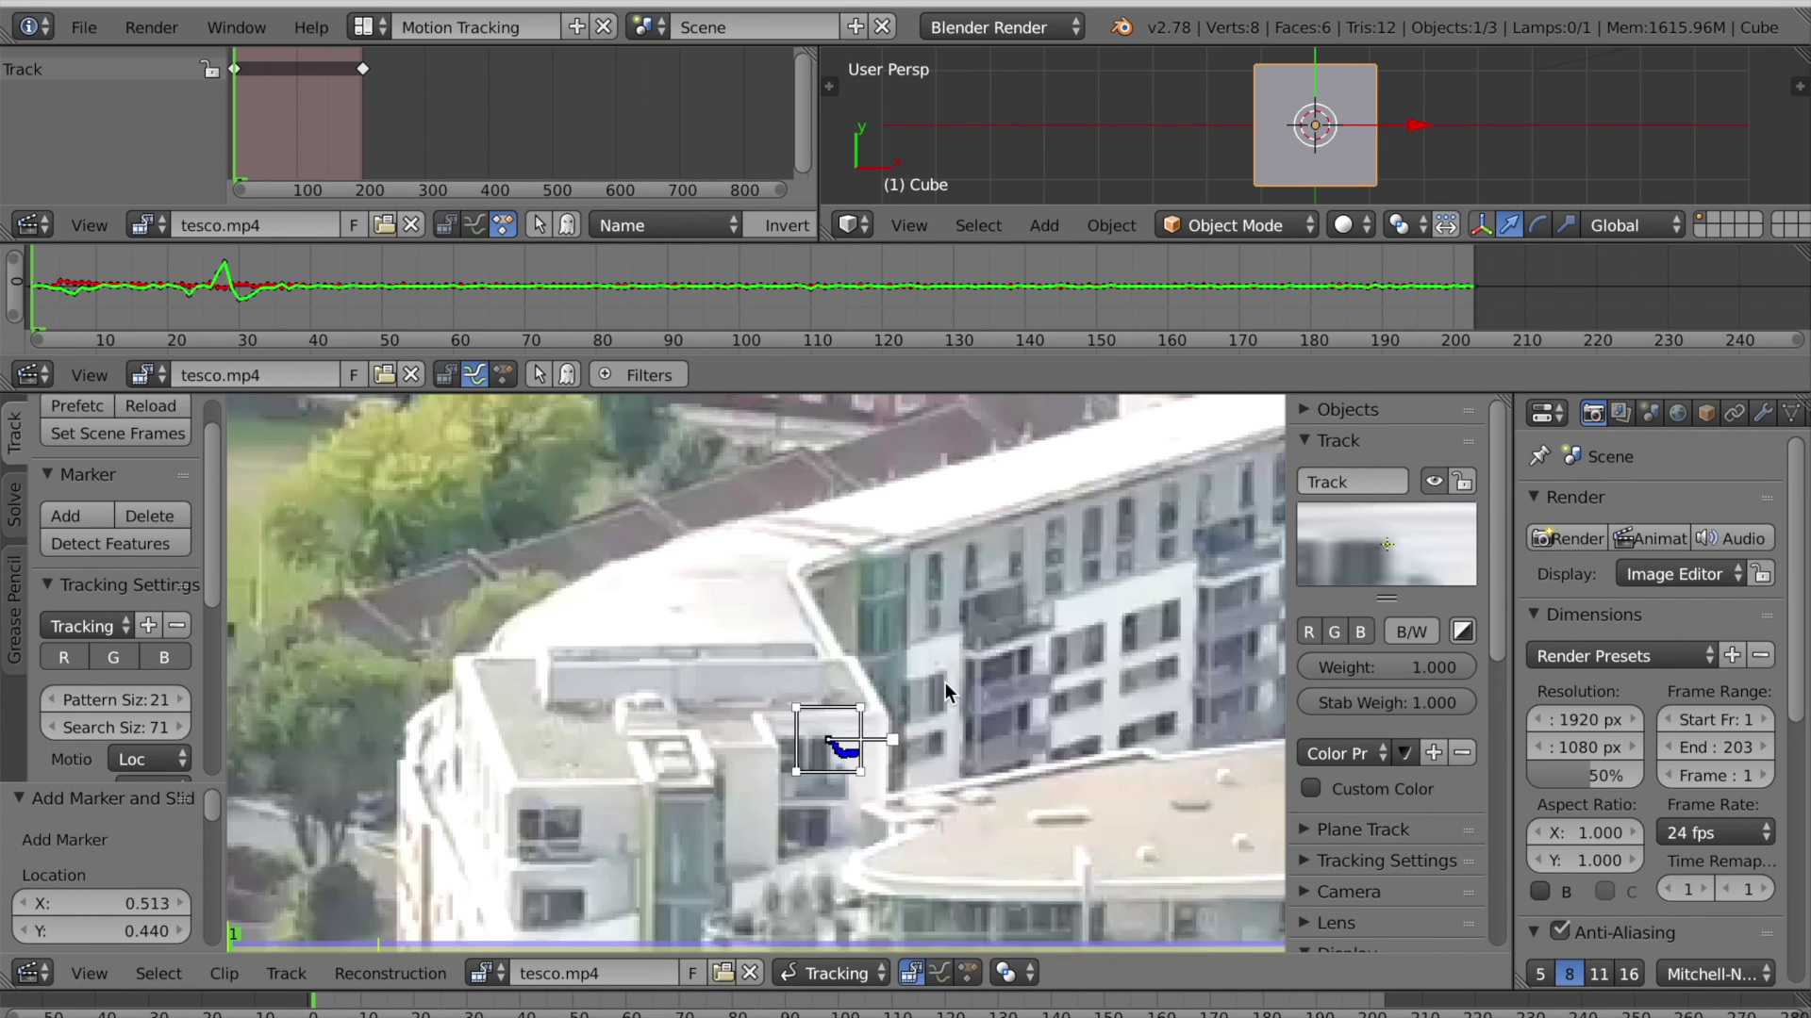
key("l")
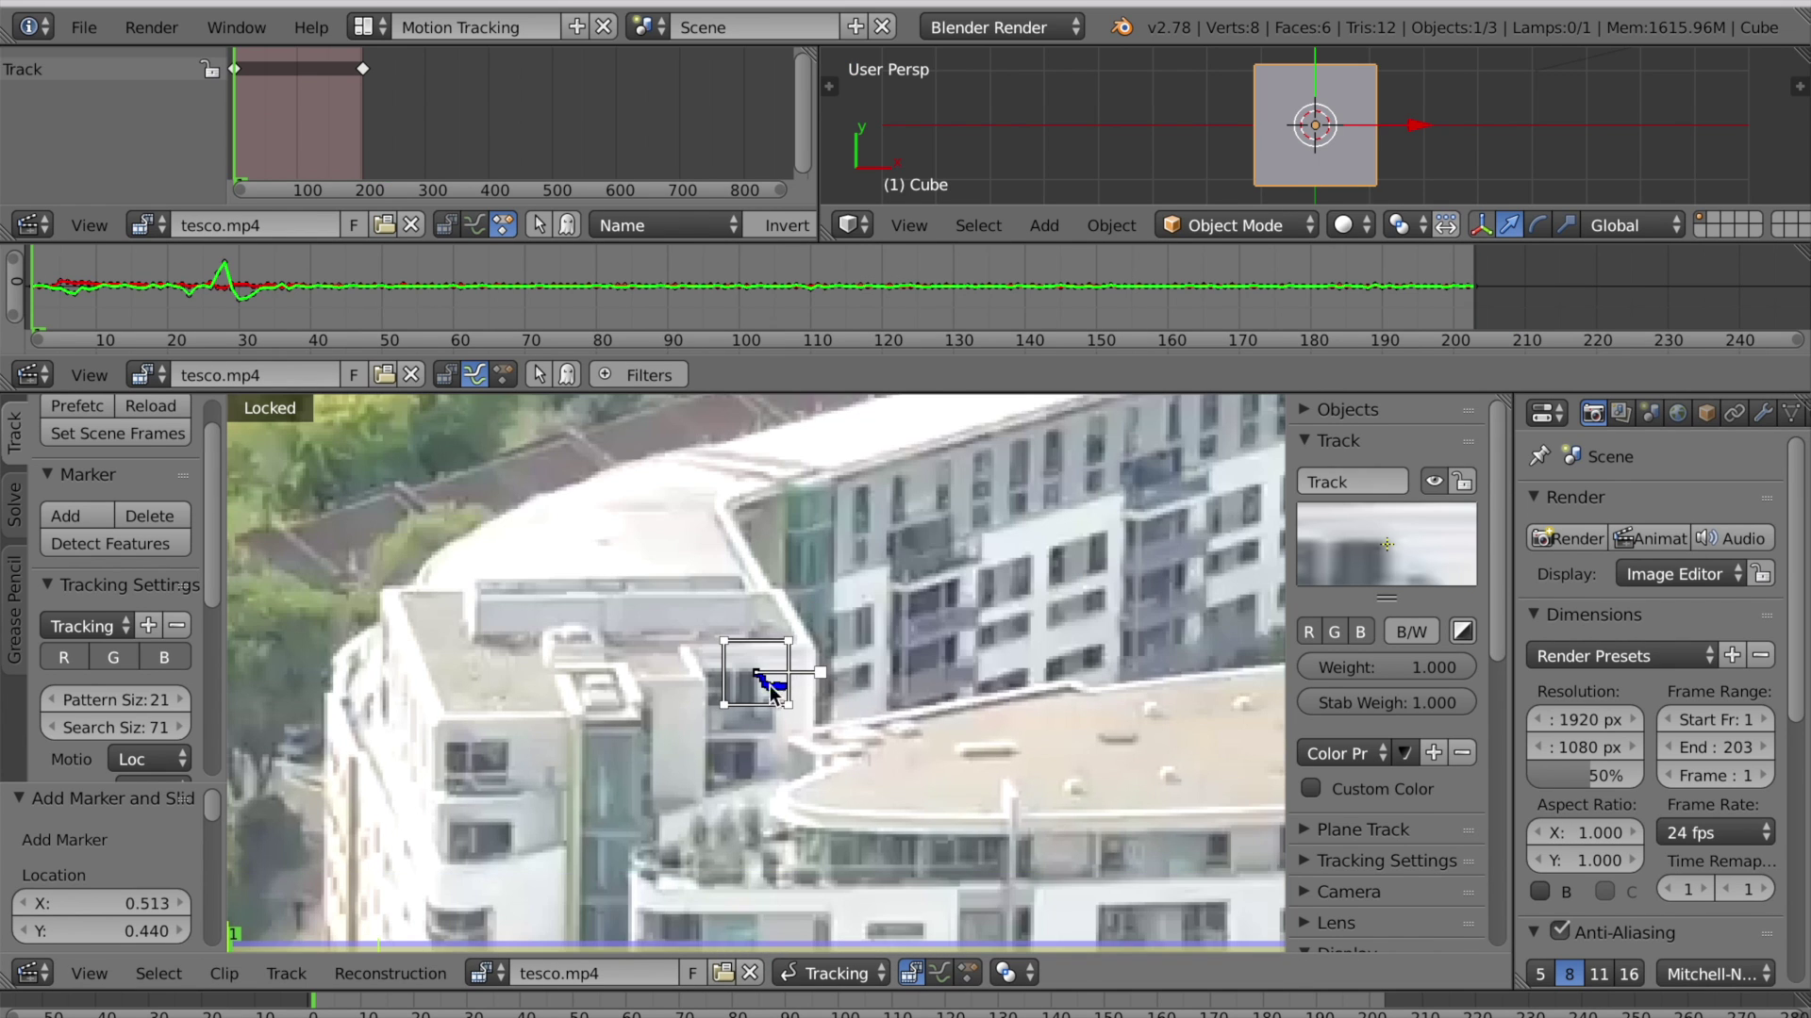
key("alt+a")
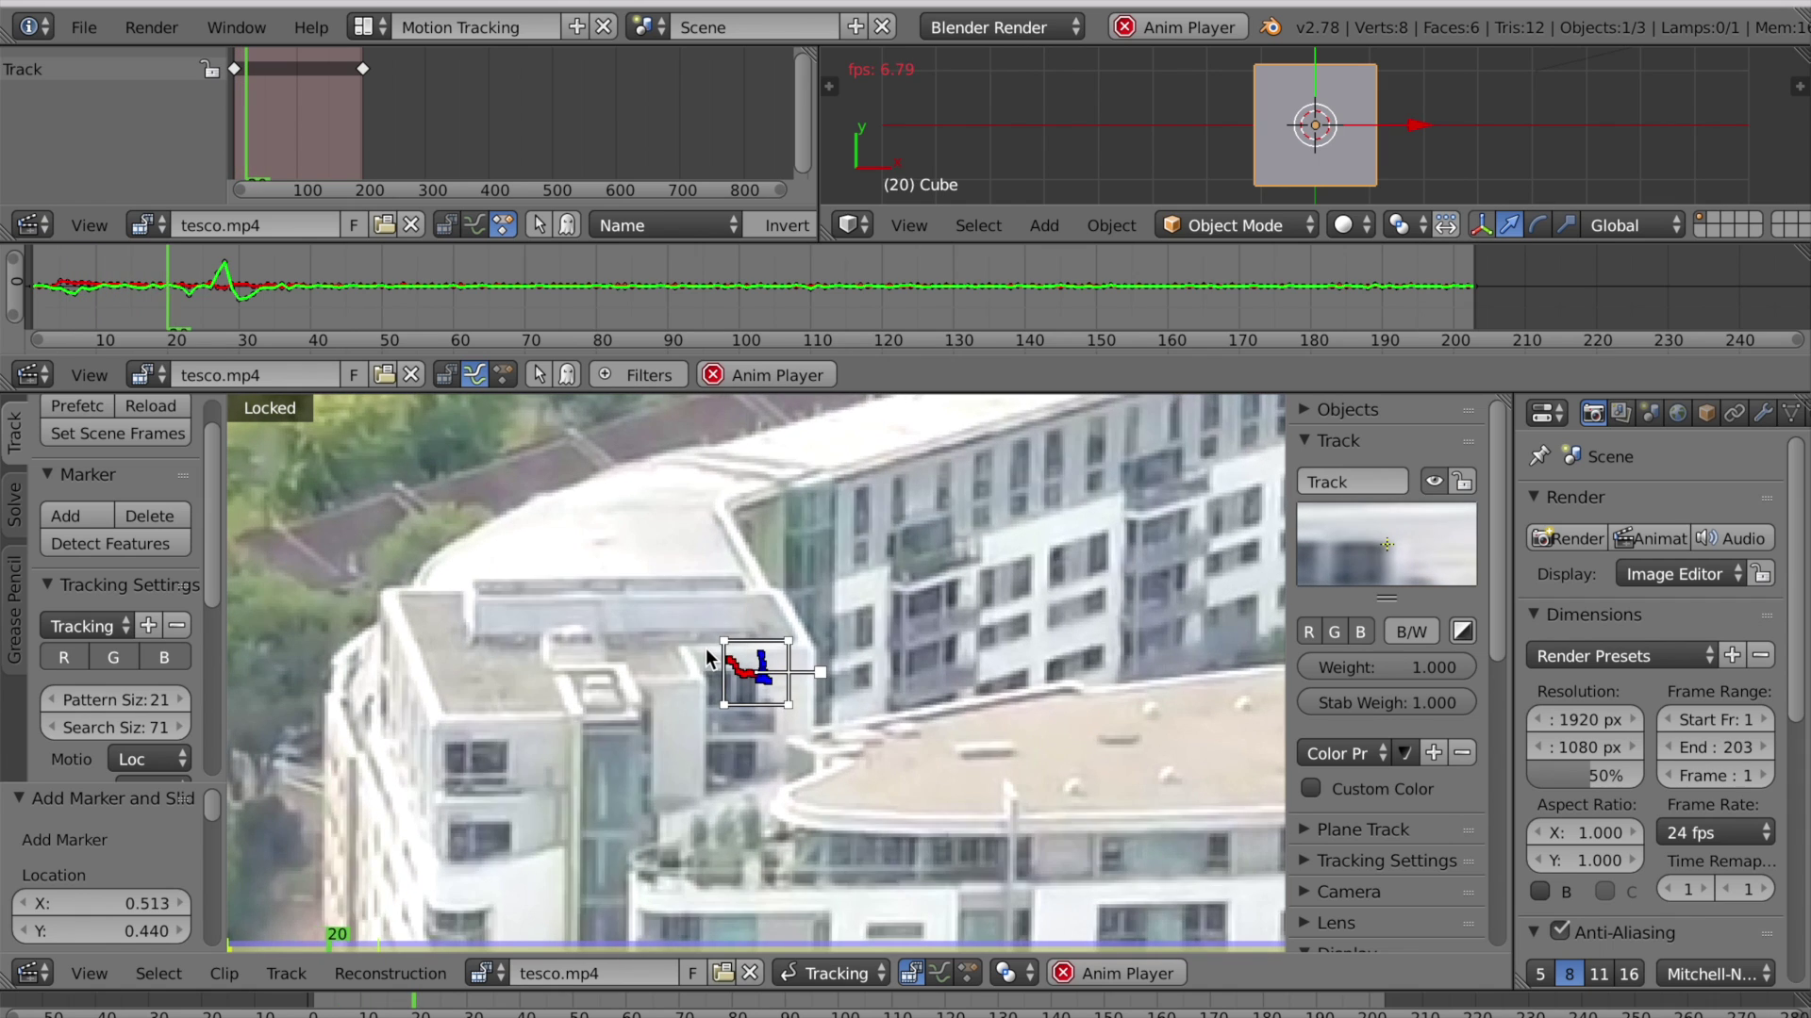
key("Home")
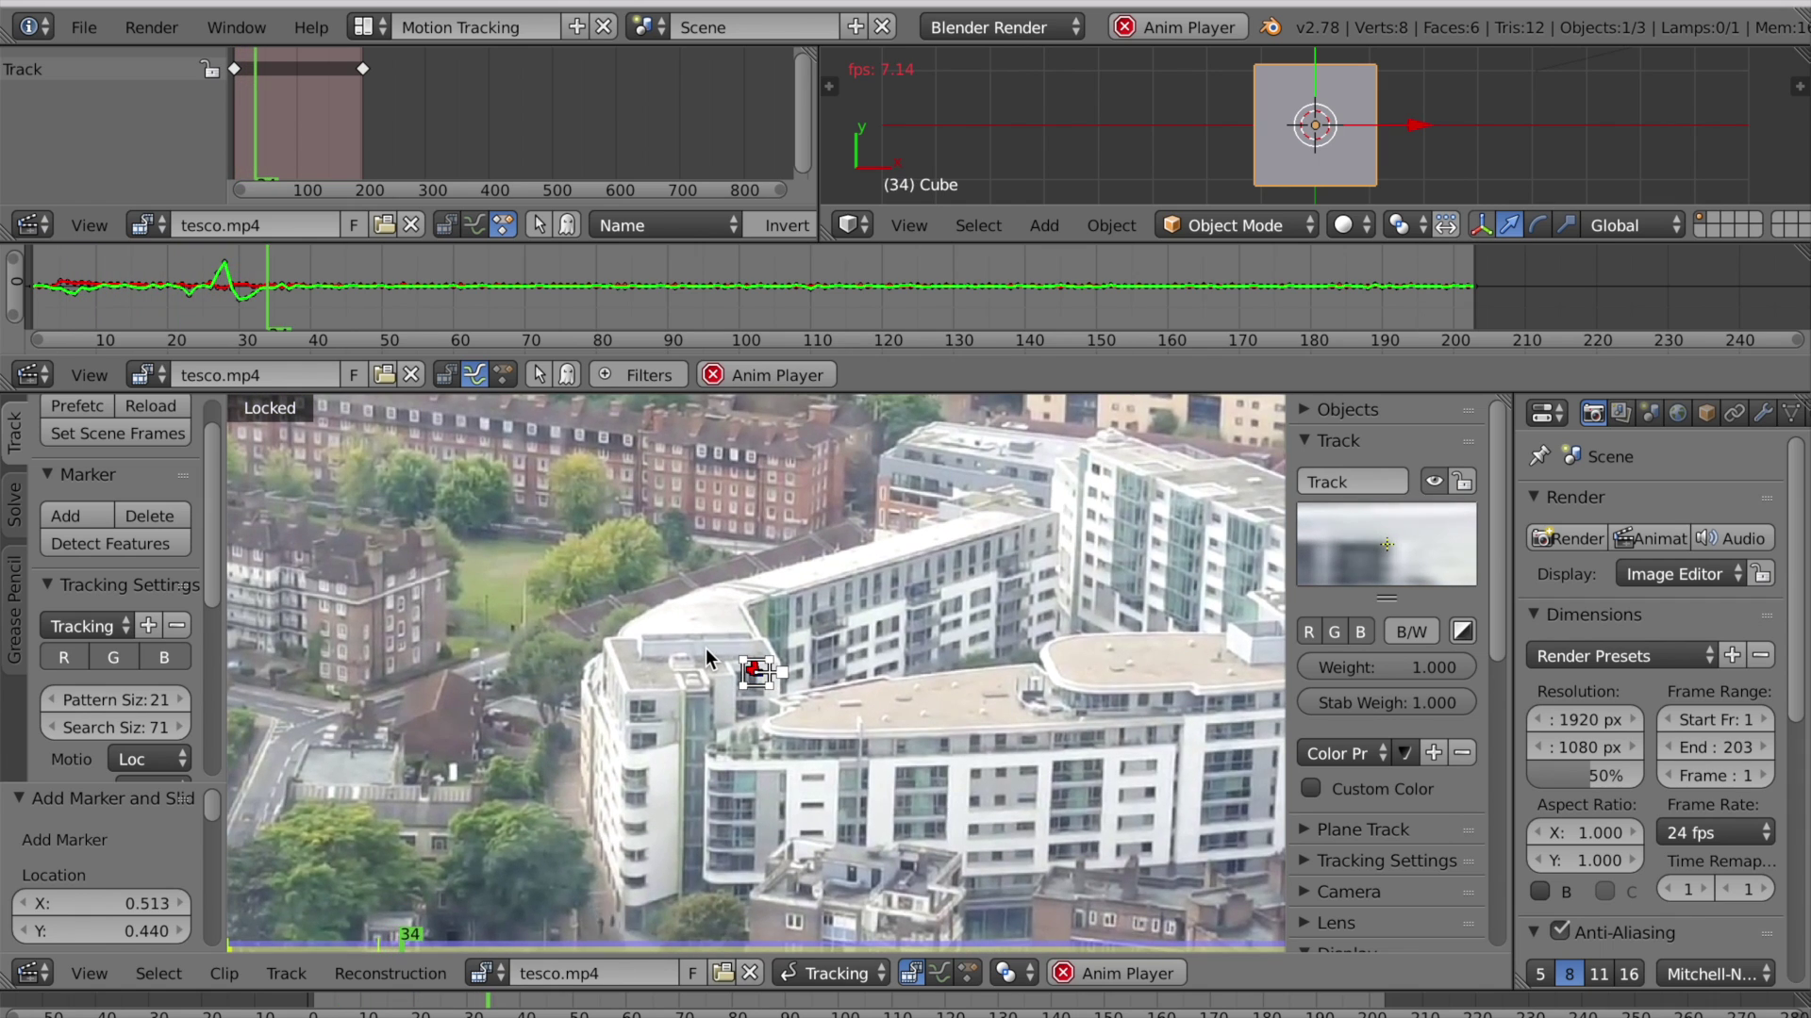
key("alt+a")
Step: Enable 2D stabilization with the tracked marker as the location track, leaving autoscale off
scroll(1446, 706, "down", 12)
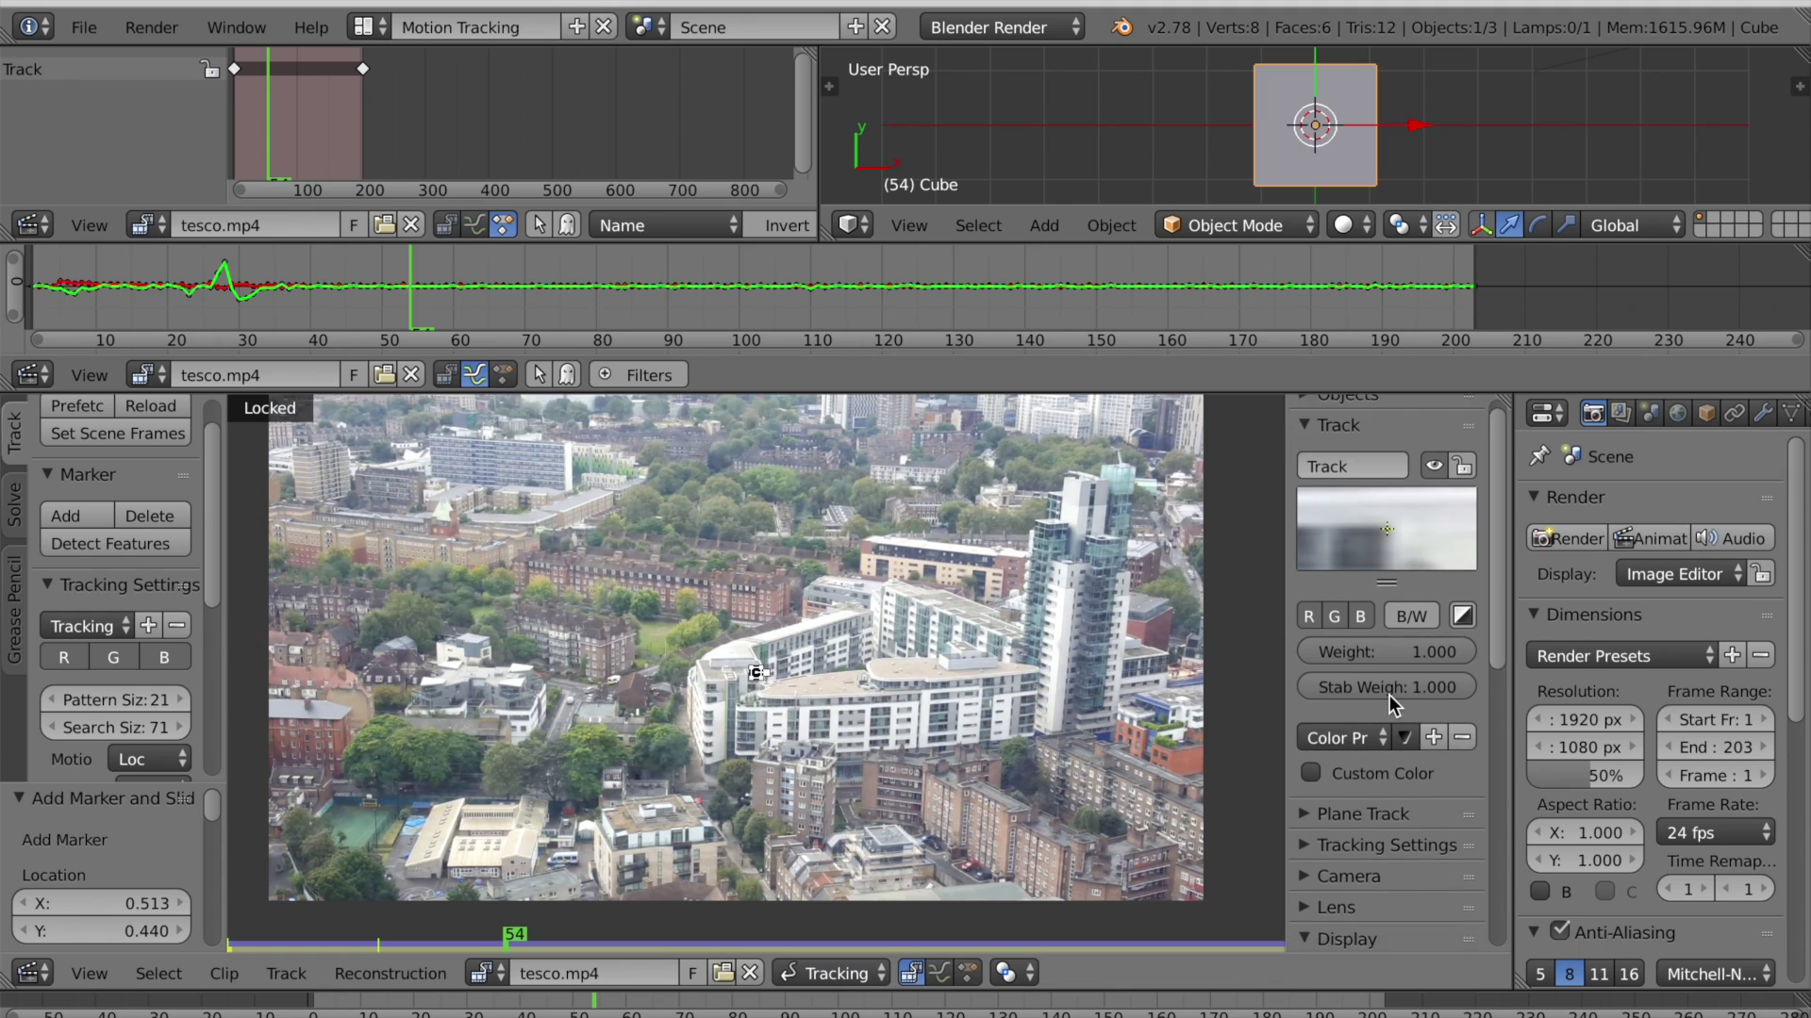
scroll(1407, 545, "down", 2)
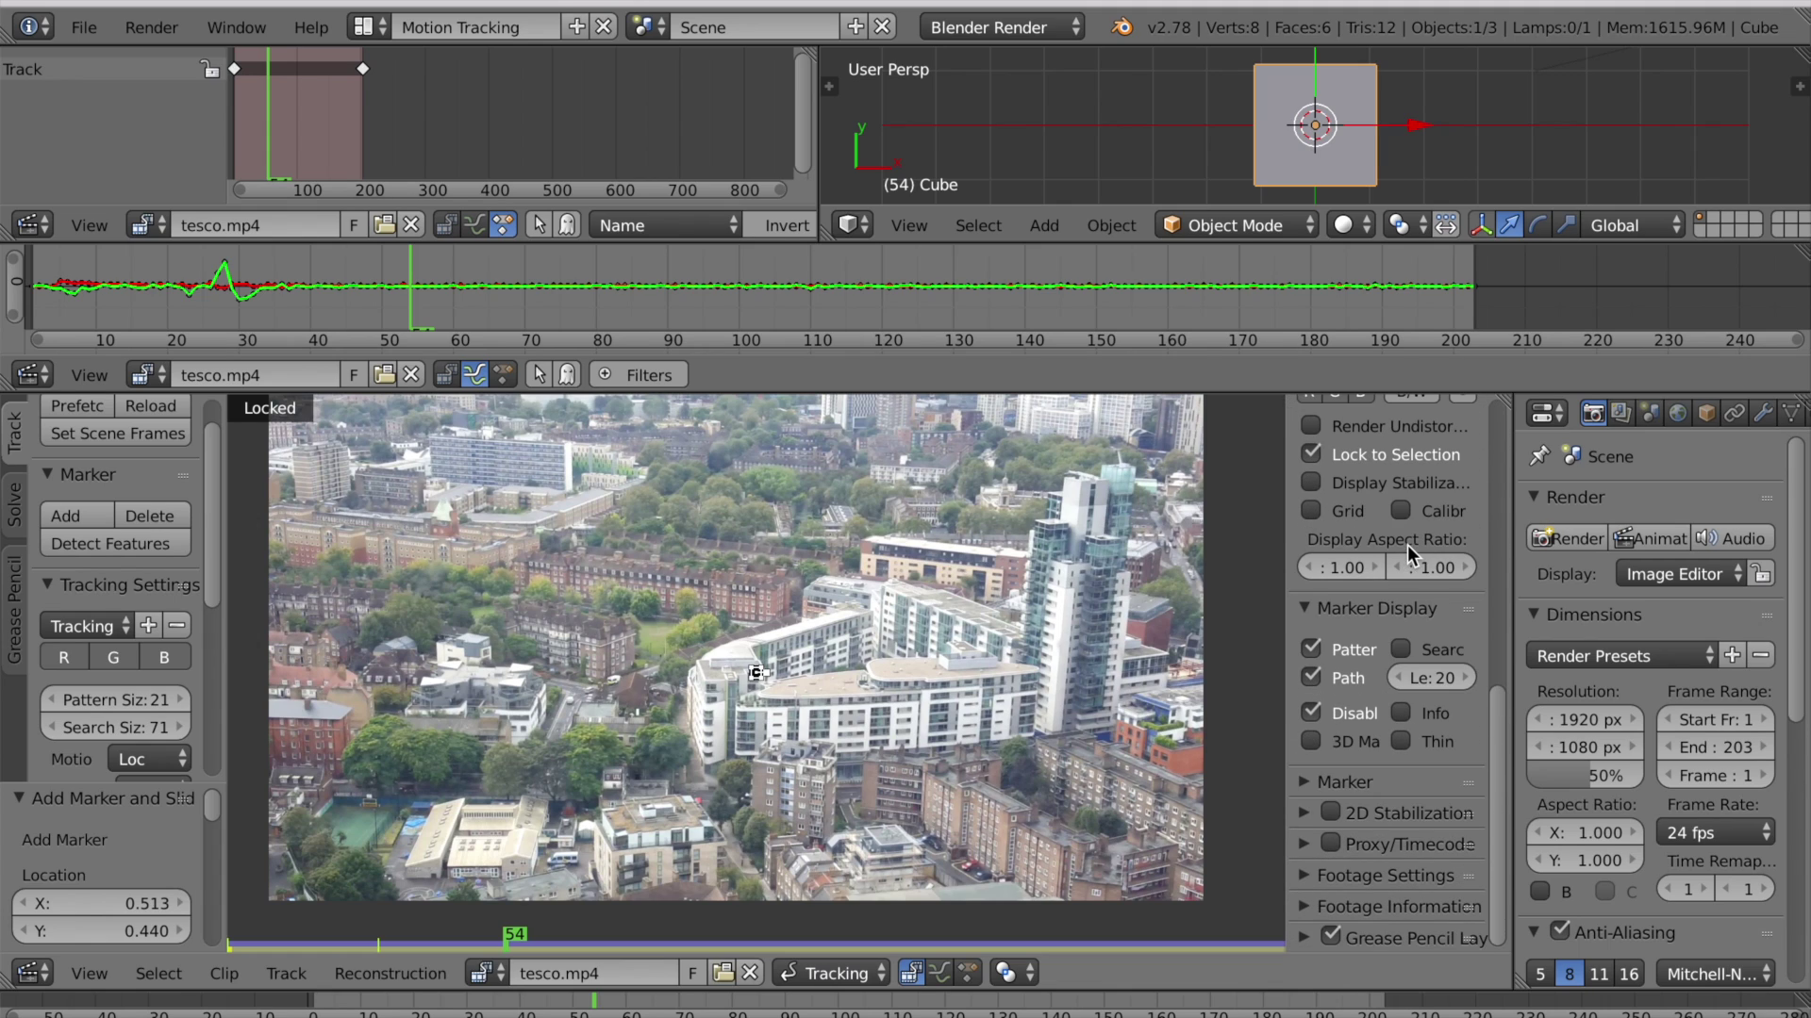
left_click(1331, 812)
left_click(1306, 813)
scroll(1375, 725, "down", 6)
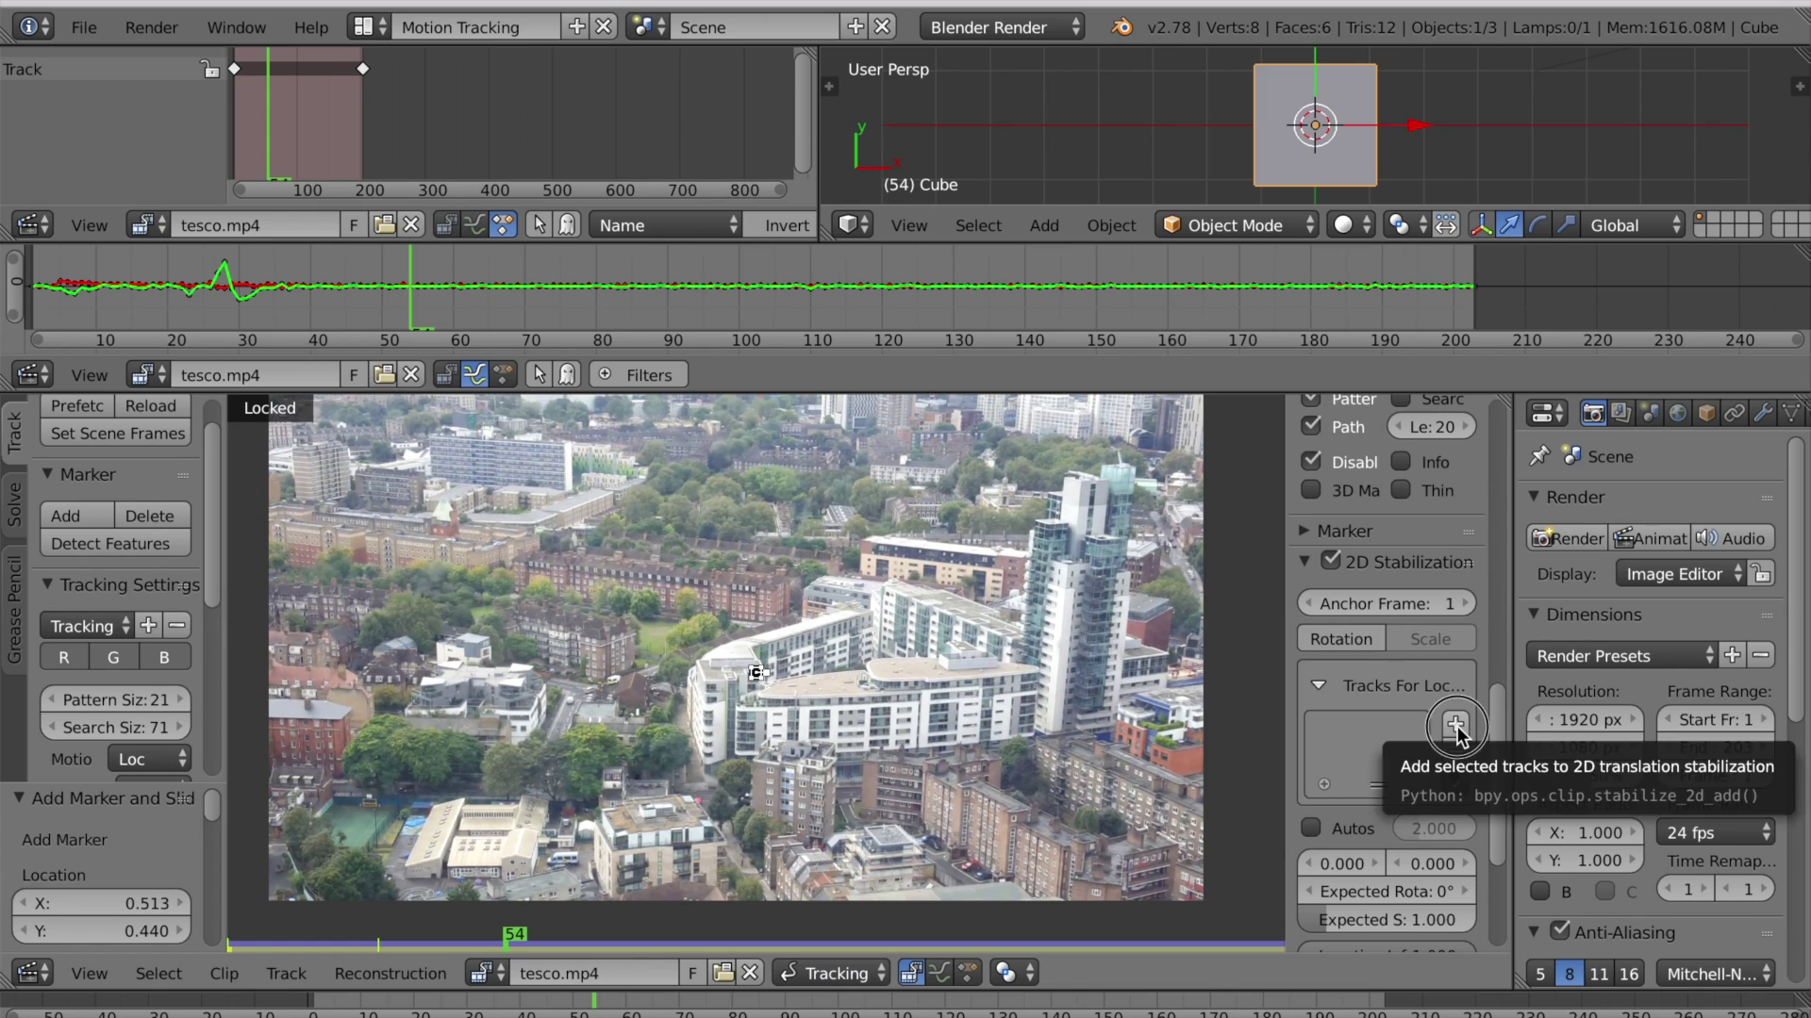
left_click(1455, 723)
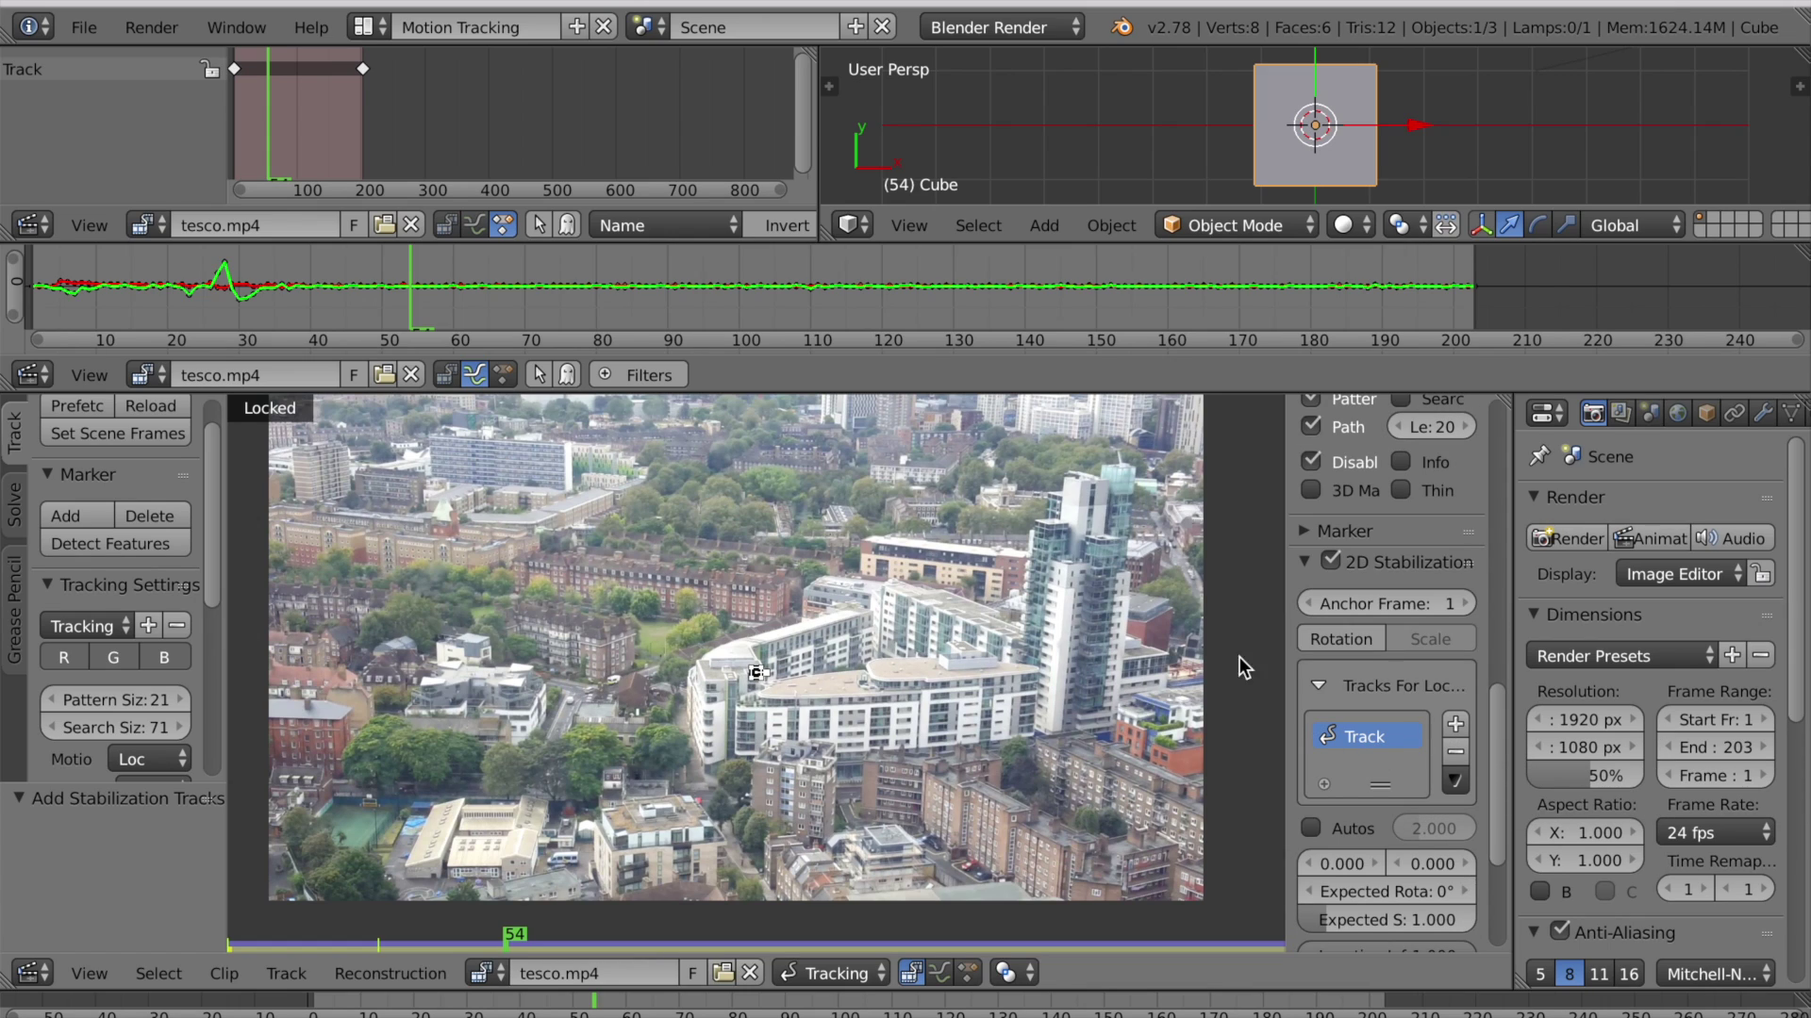
left_click(1311, 828)
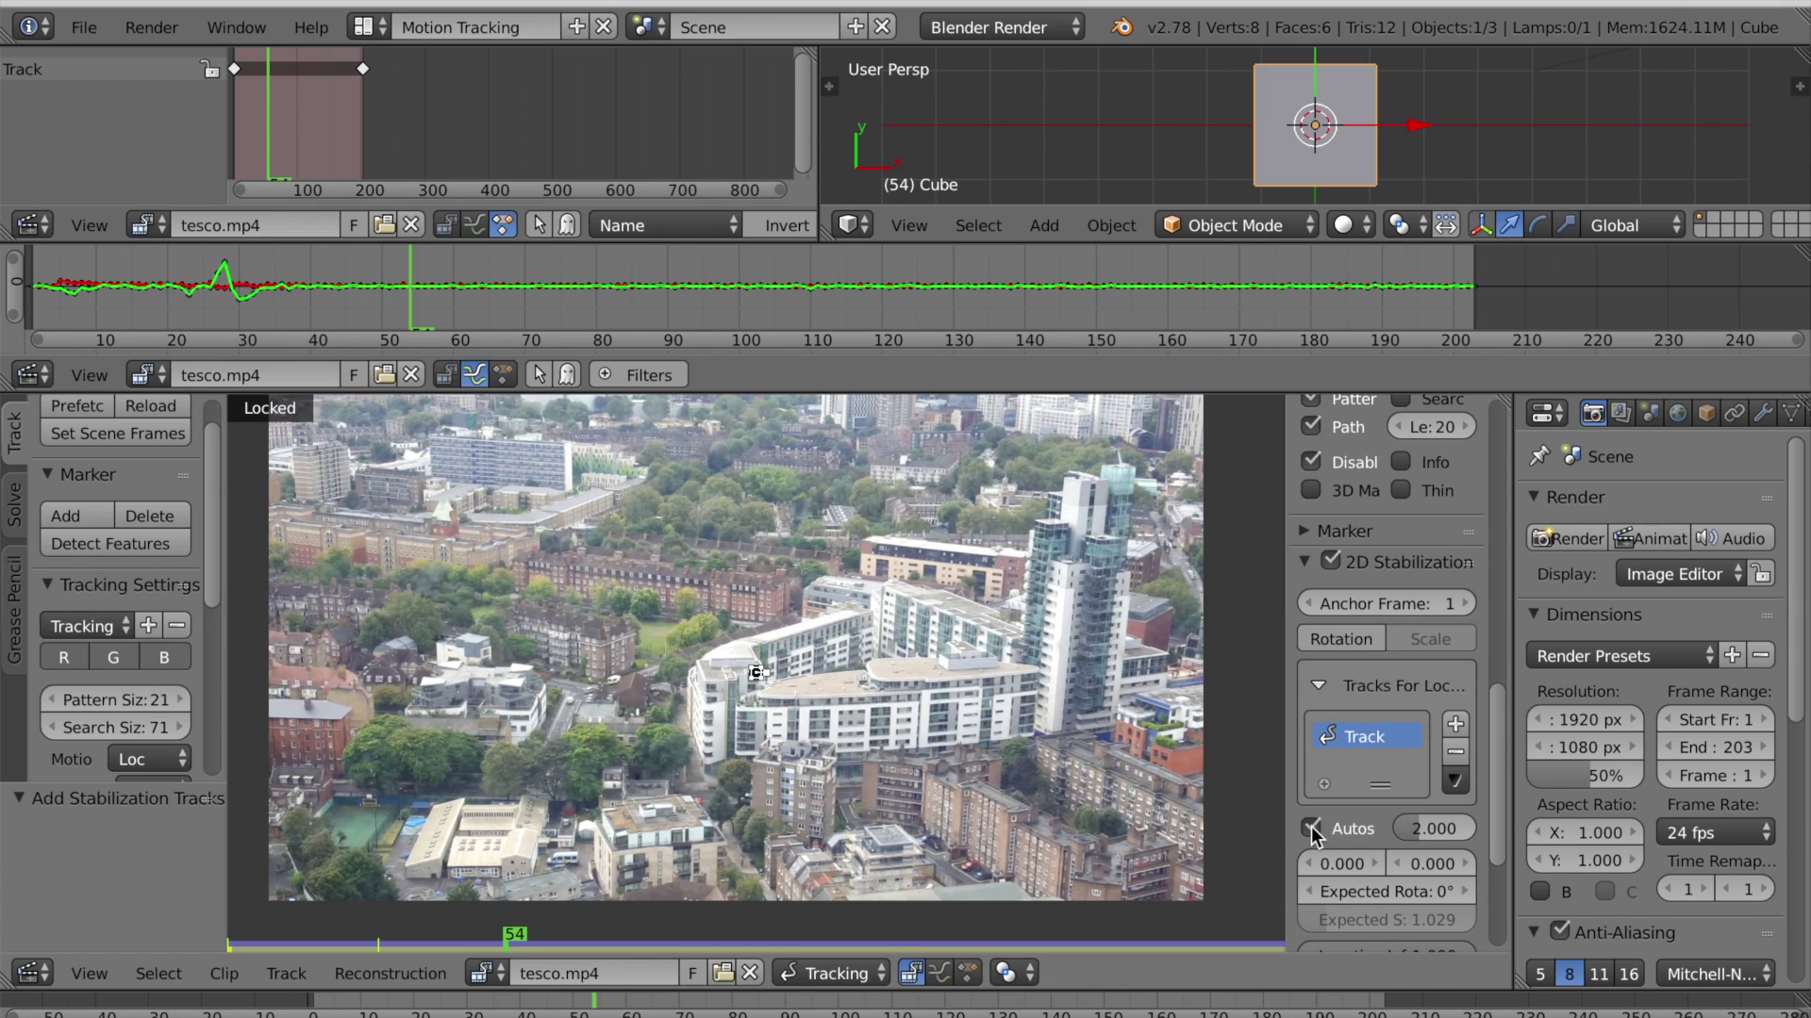
left_click(1321, 829)
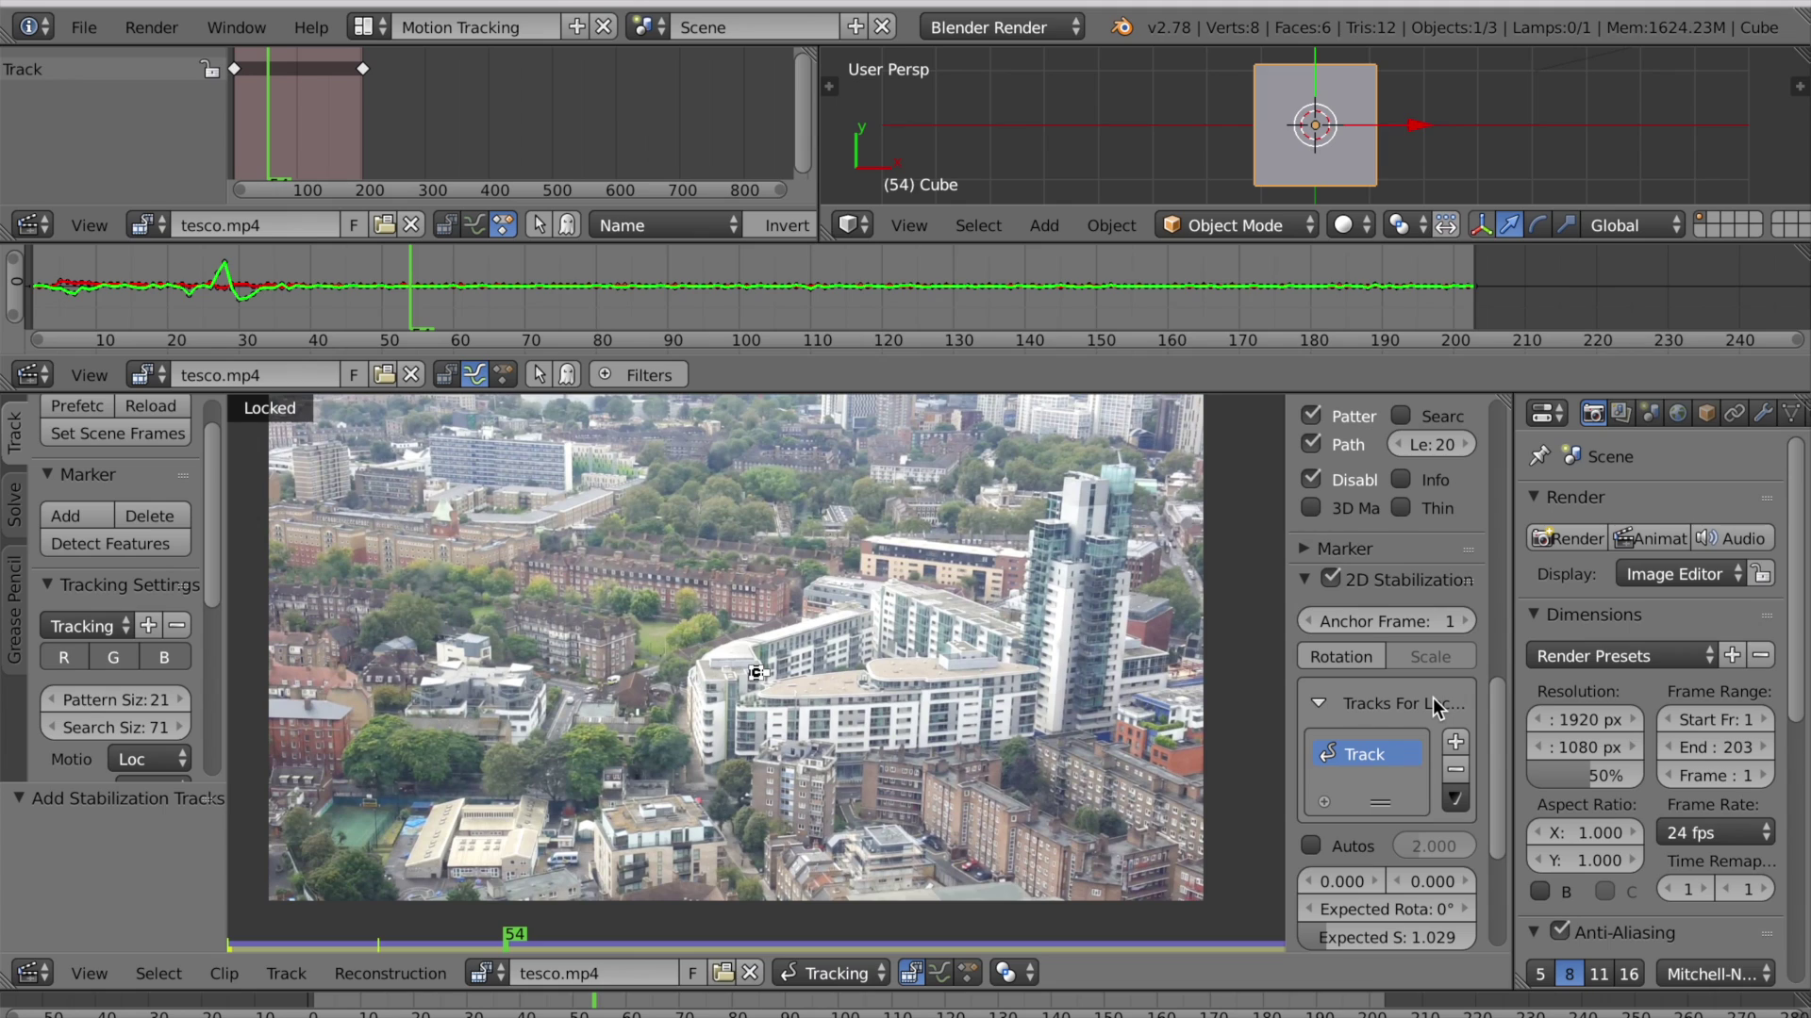
Step: Turn on Display Stabilization, unlock the view, and play the stabilized clip from the first frame
scroll(1433, 698, "up", 2)
scroll(1433, 698, "up", 6)
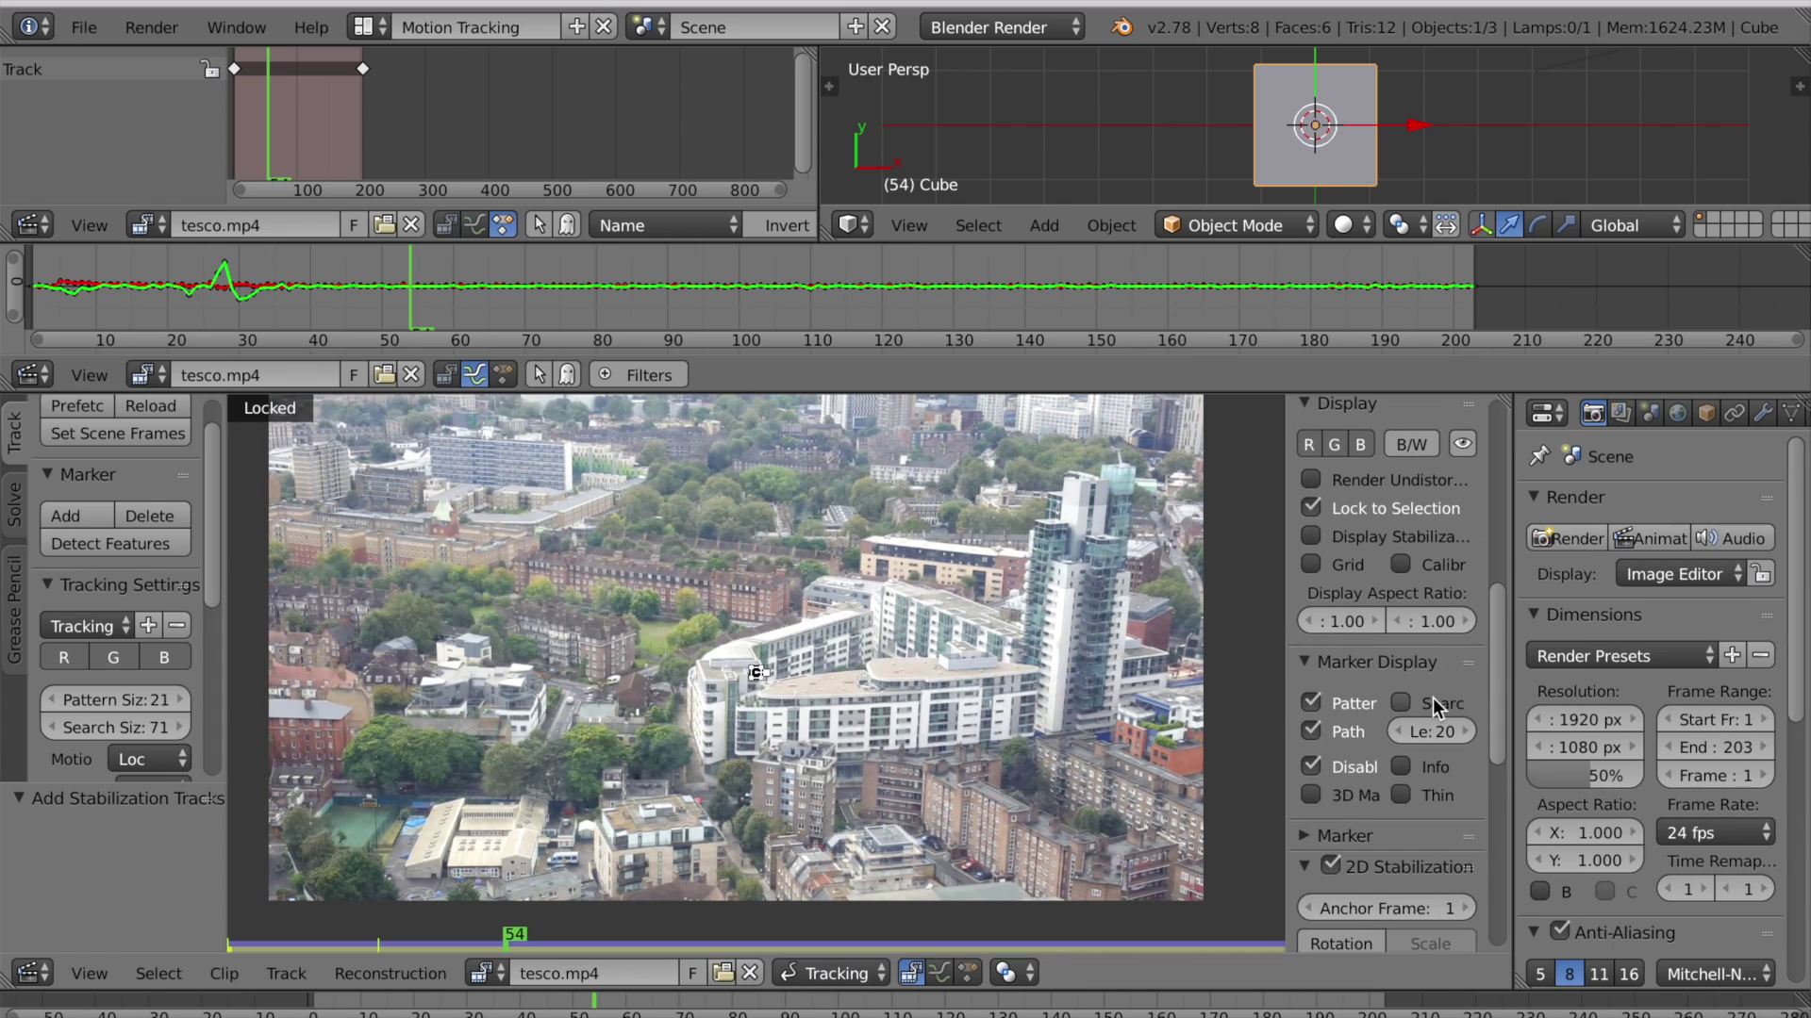
left_click(1309, 576)
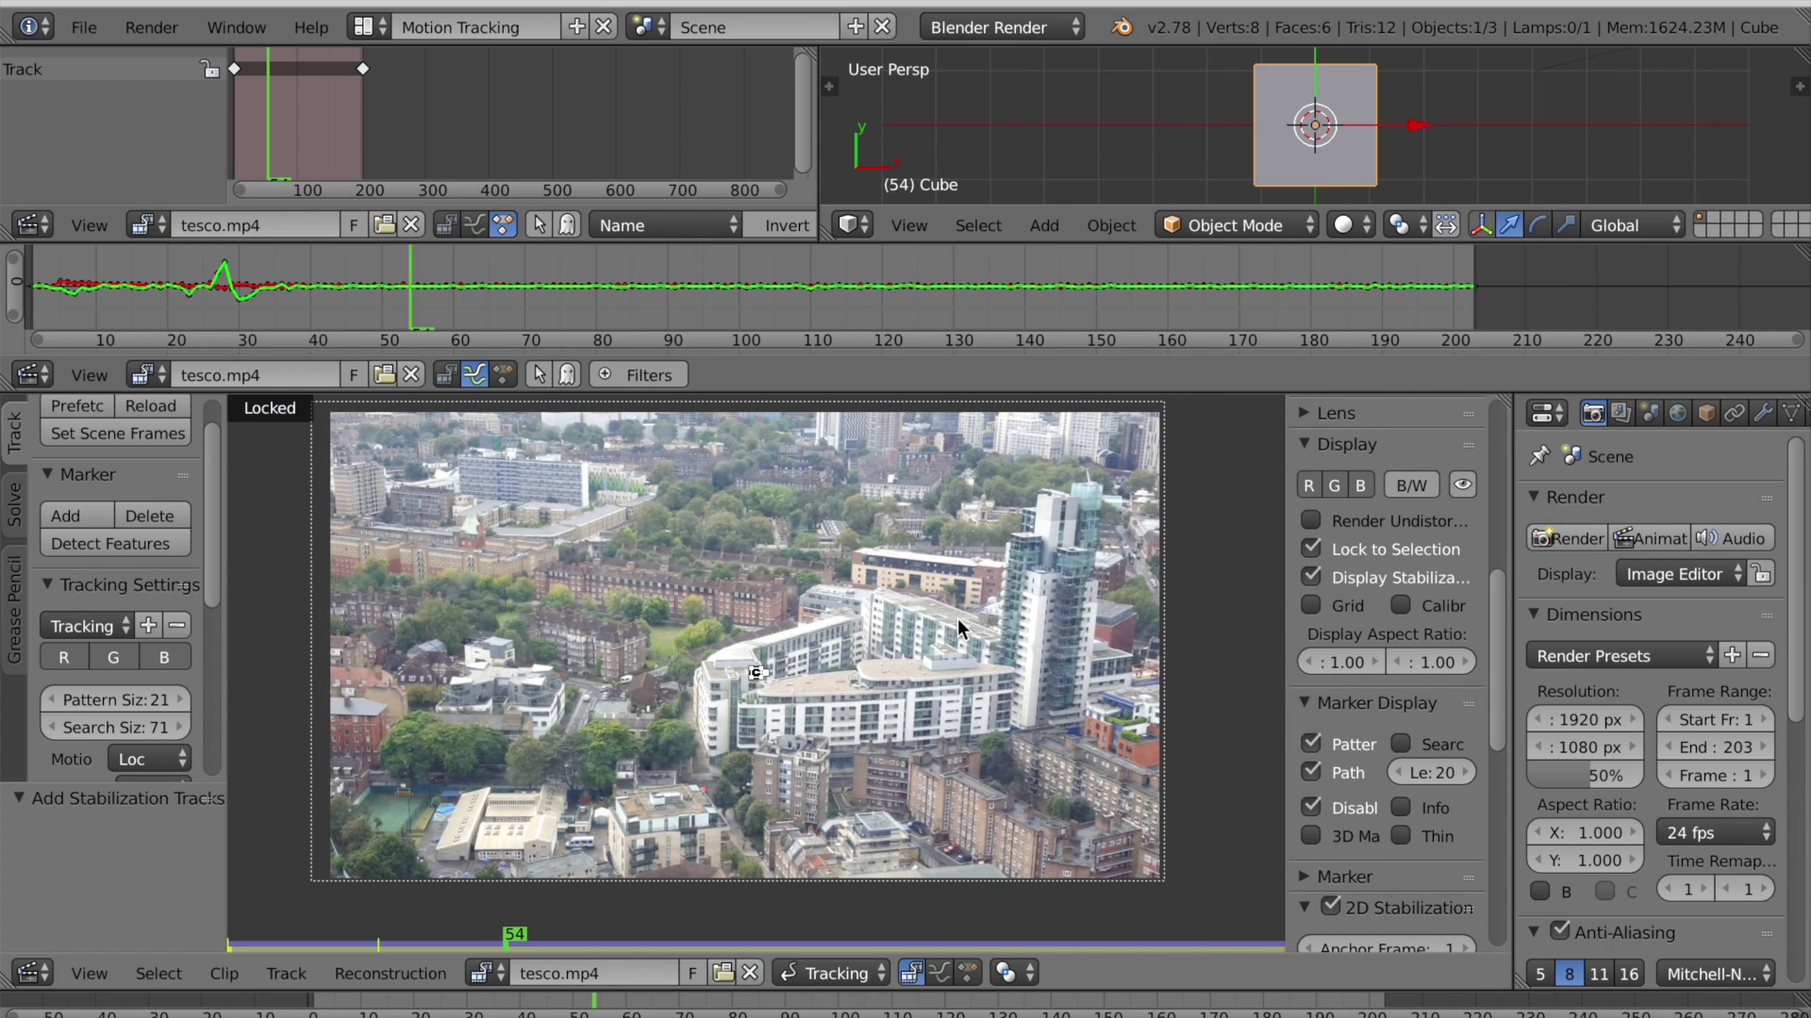
key("l")
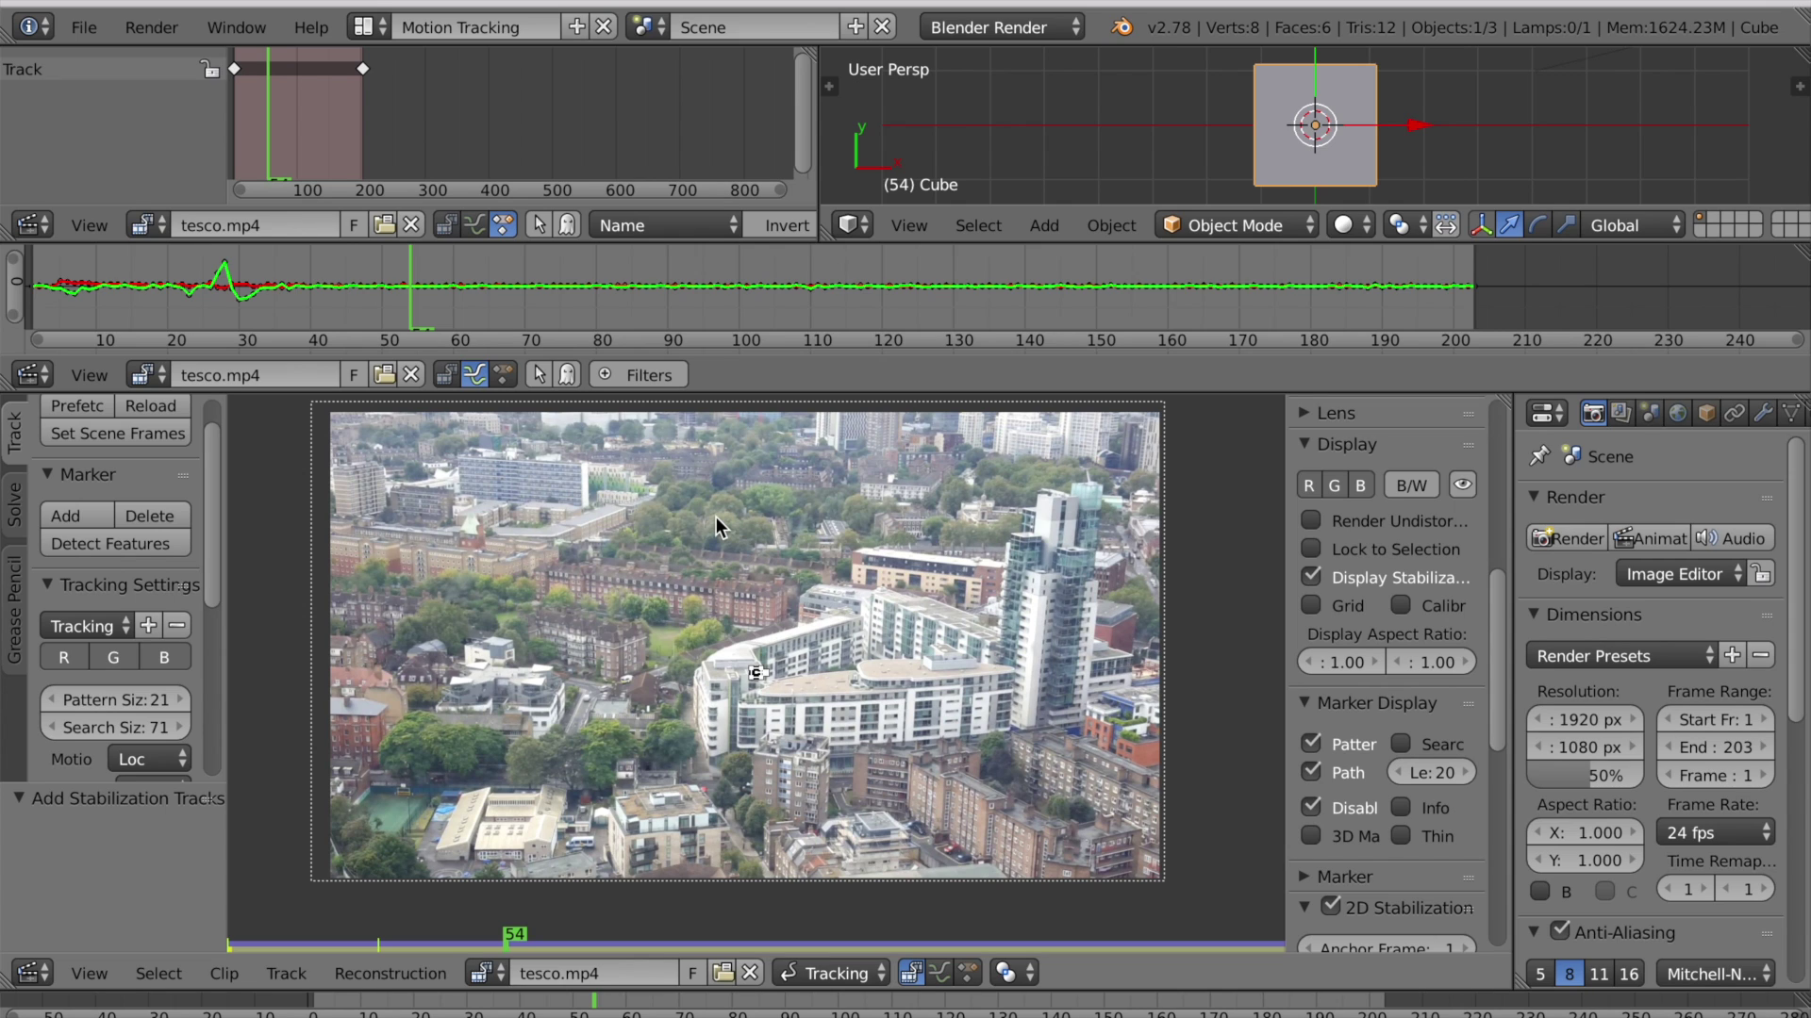
key("shift+Left")
key("alt+a")
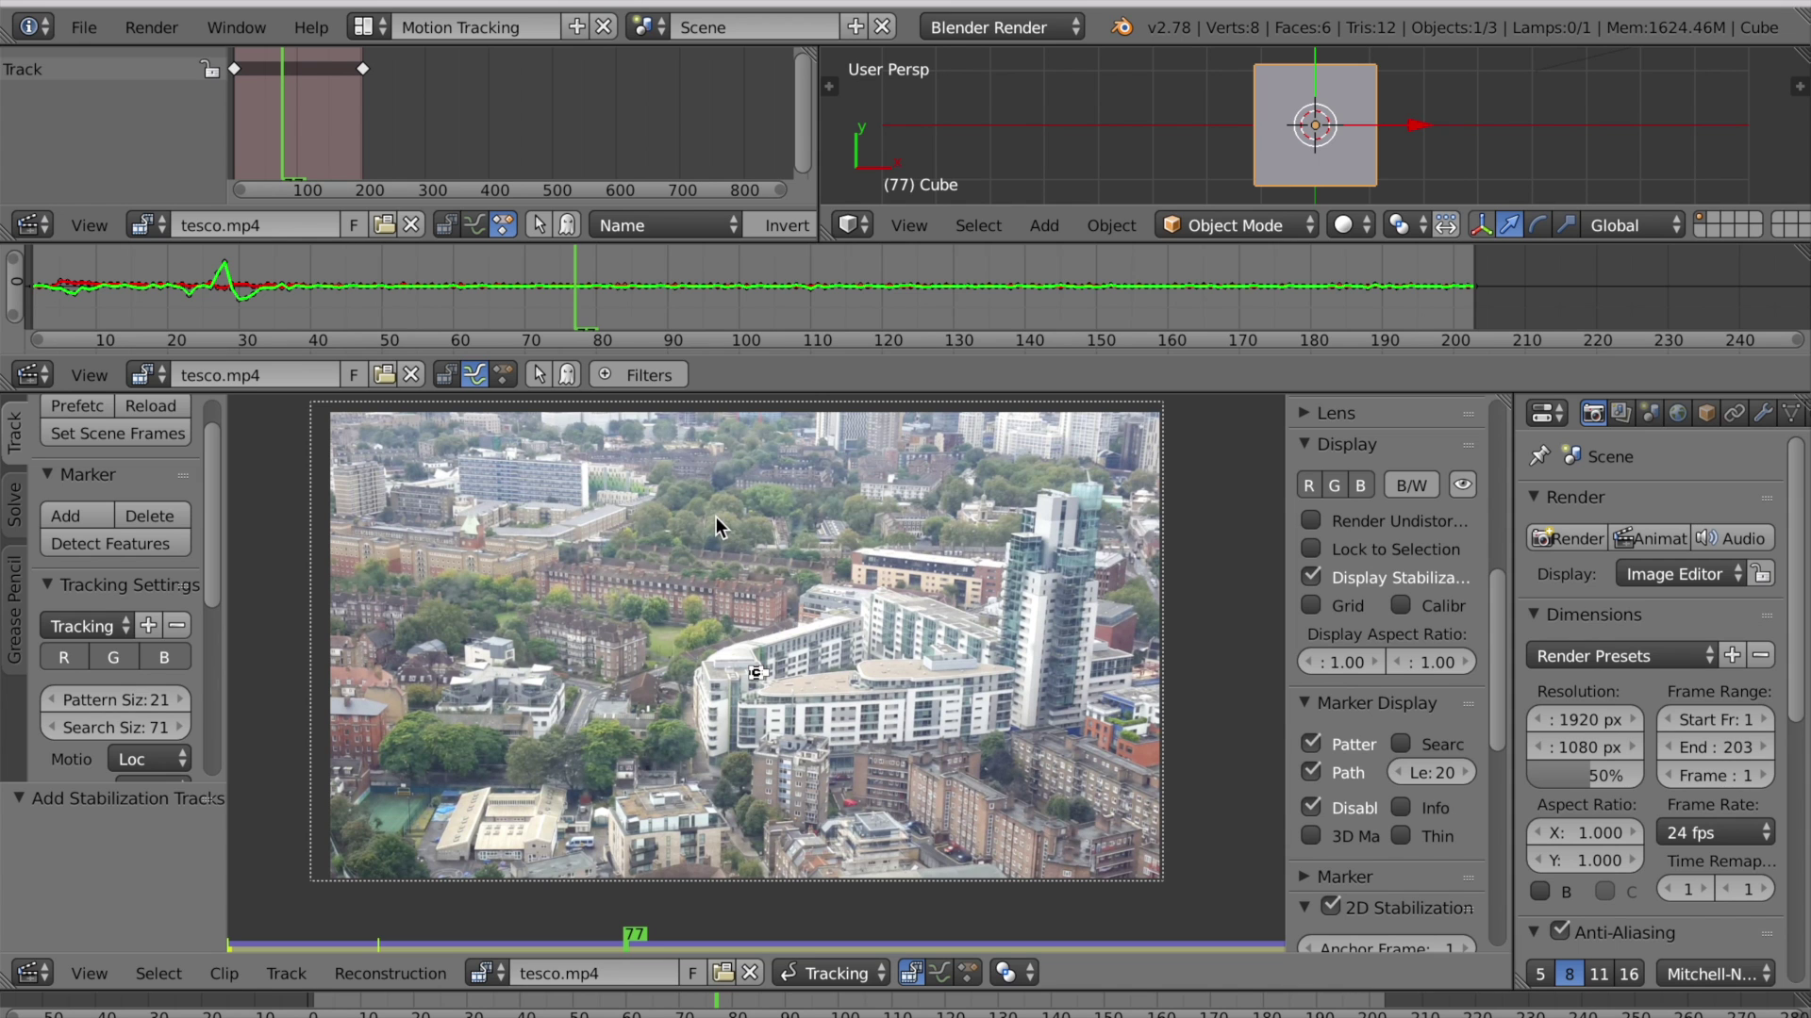
left_click(370, 26)
Step: Return to the Default layout, show the sidebar, and delete the cube and the lamp
left_click(444, 146)
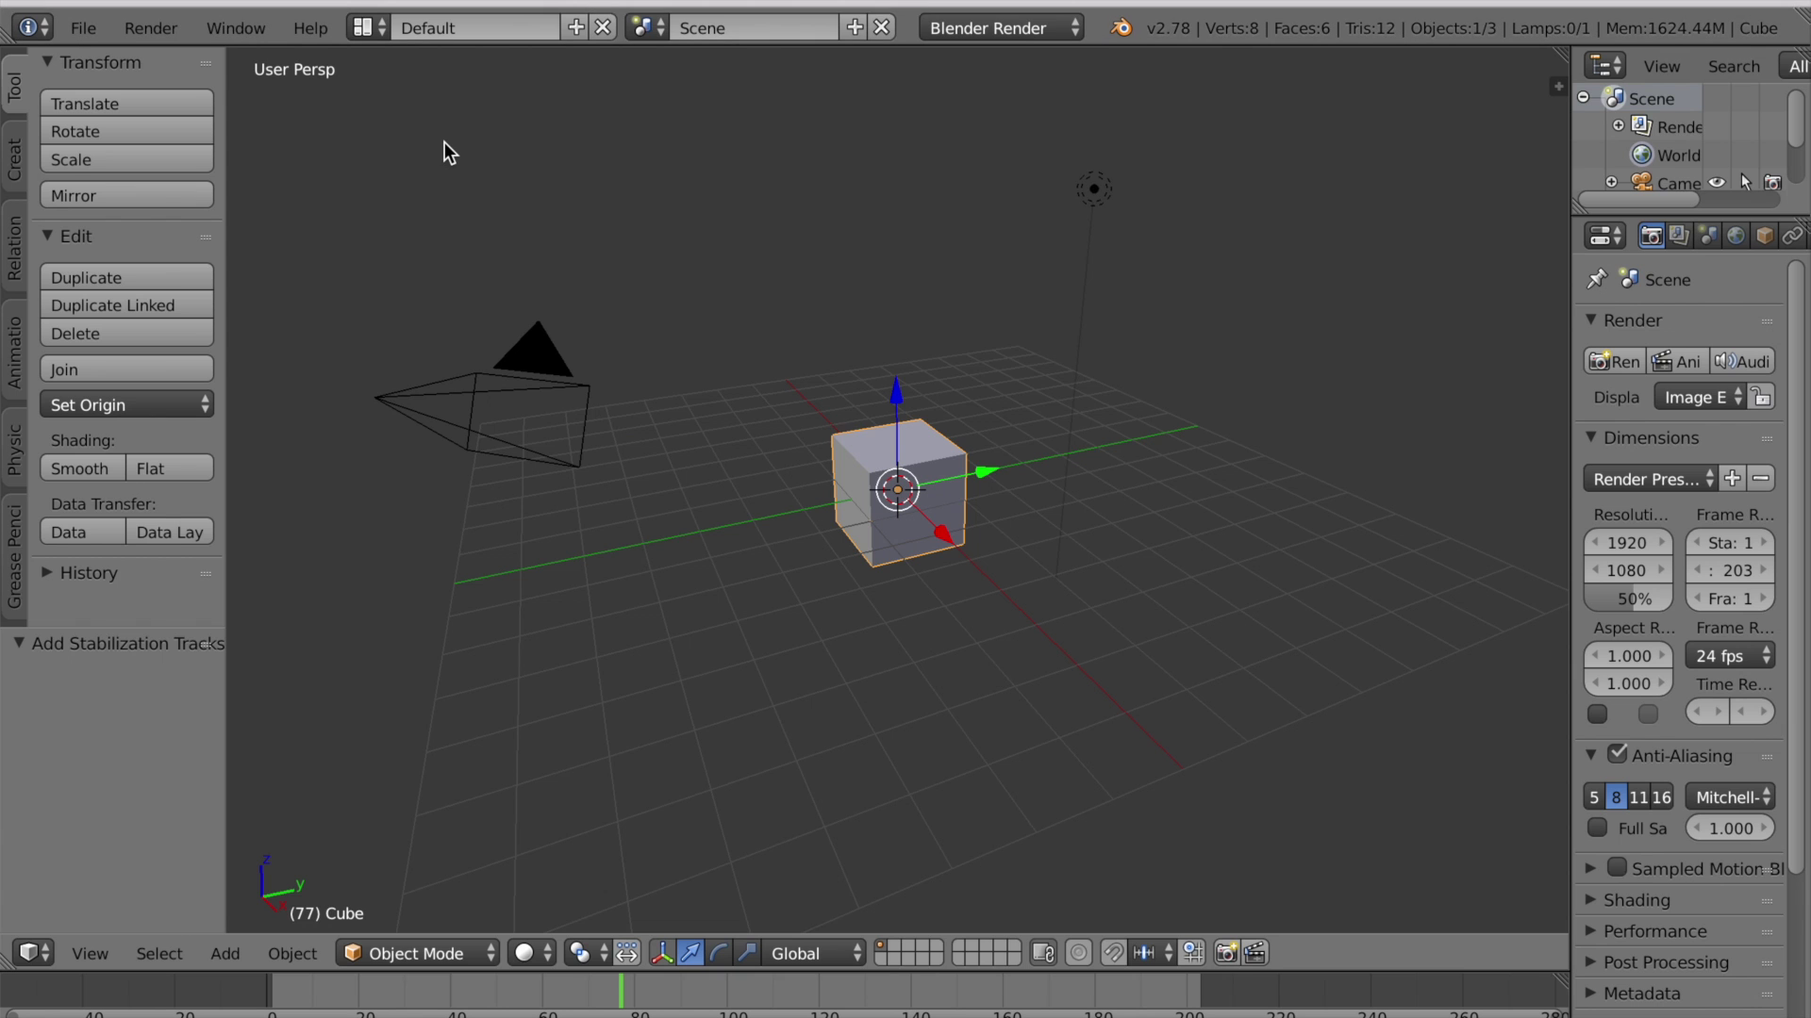
key("n")
key("x")
left_click(783, 437)
right_click(976, 281)
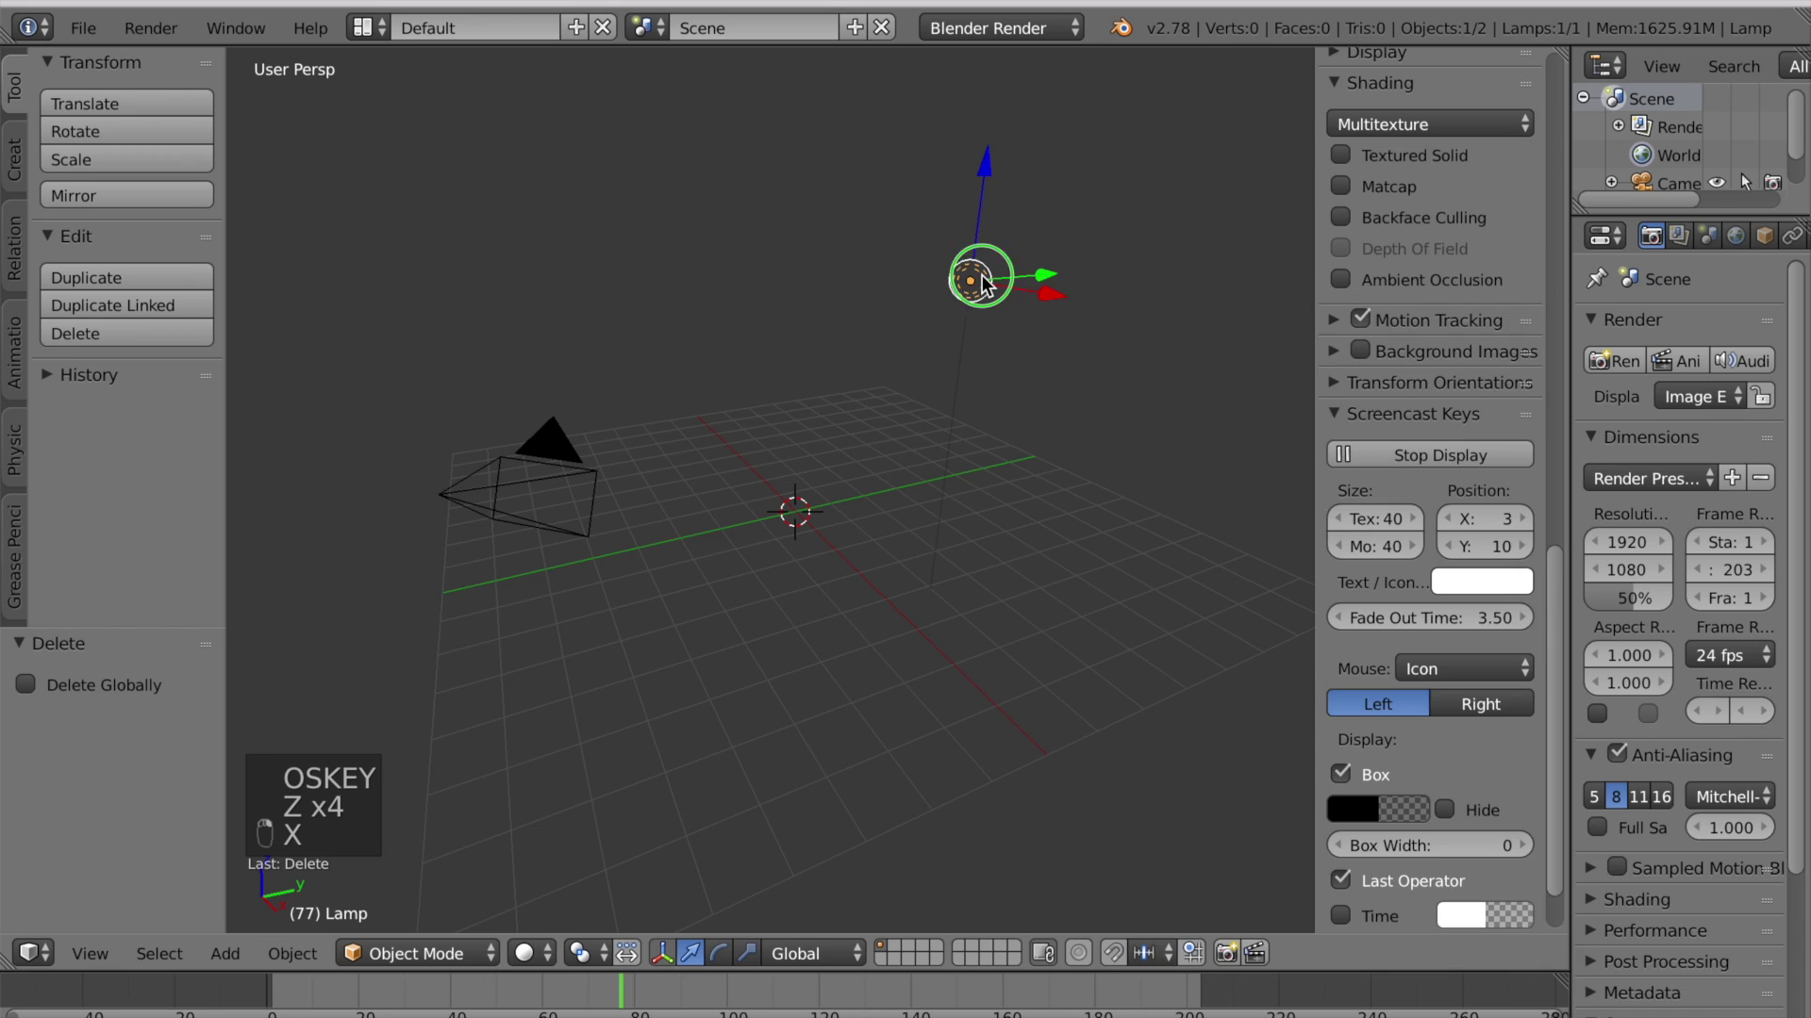
key("x")
left_click(981, 279)
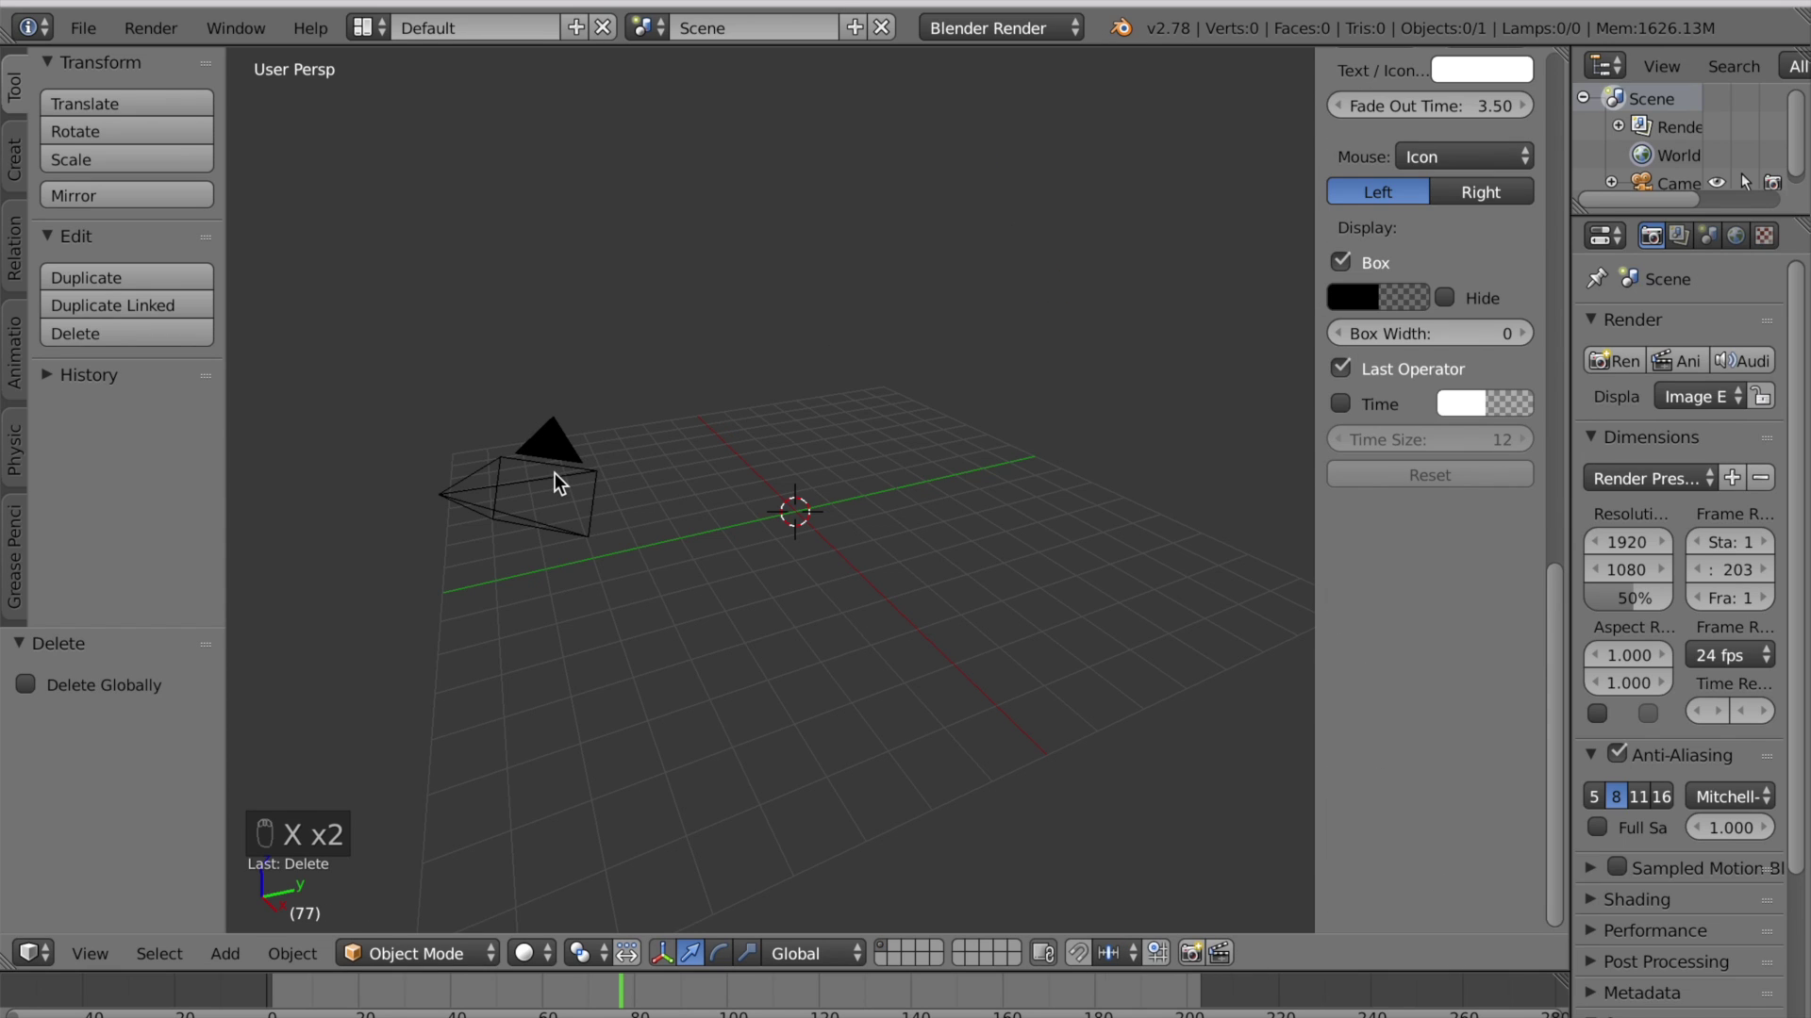
Step: Clear the camera's rotation and location, then move it to Y -7
right_click(554, 472)
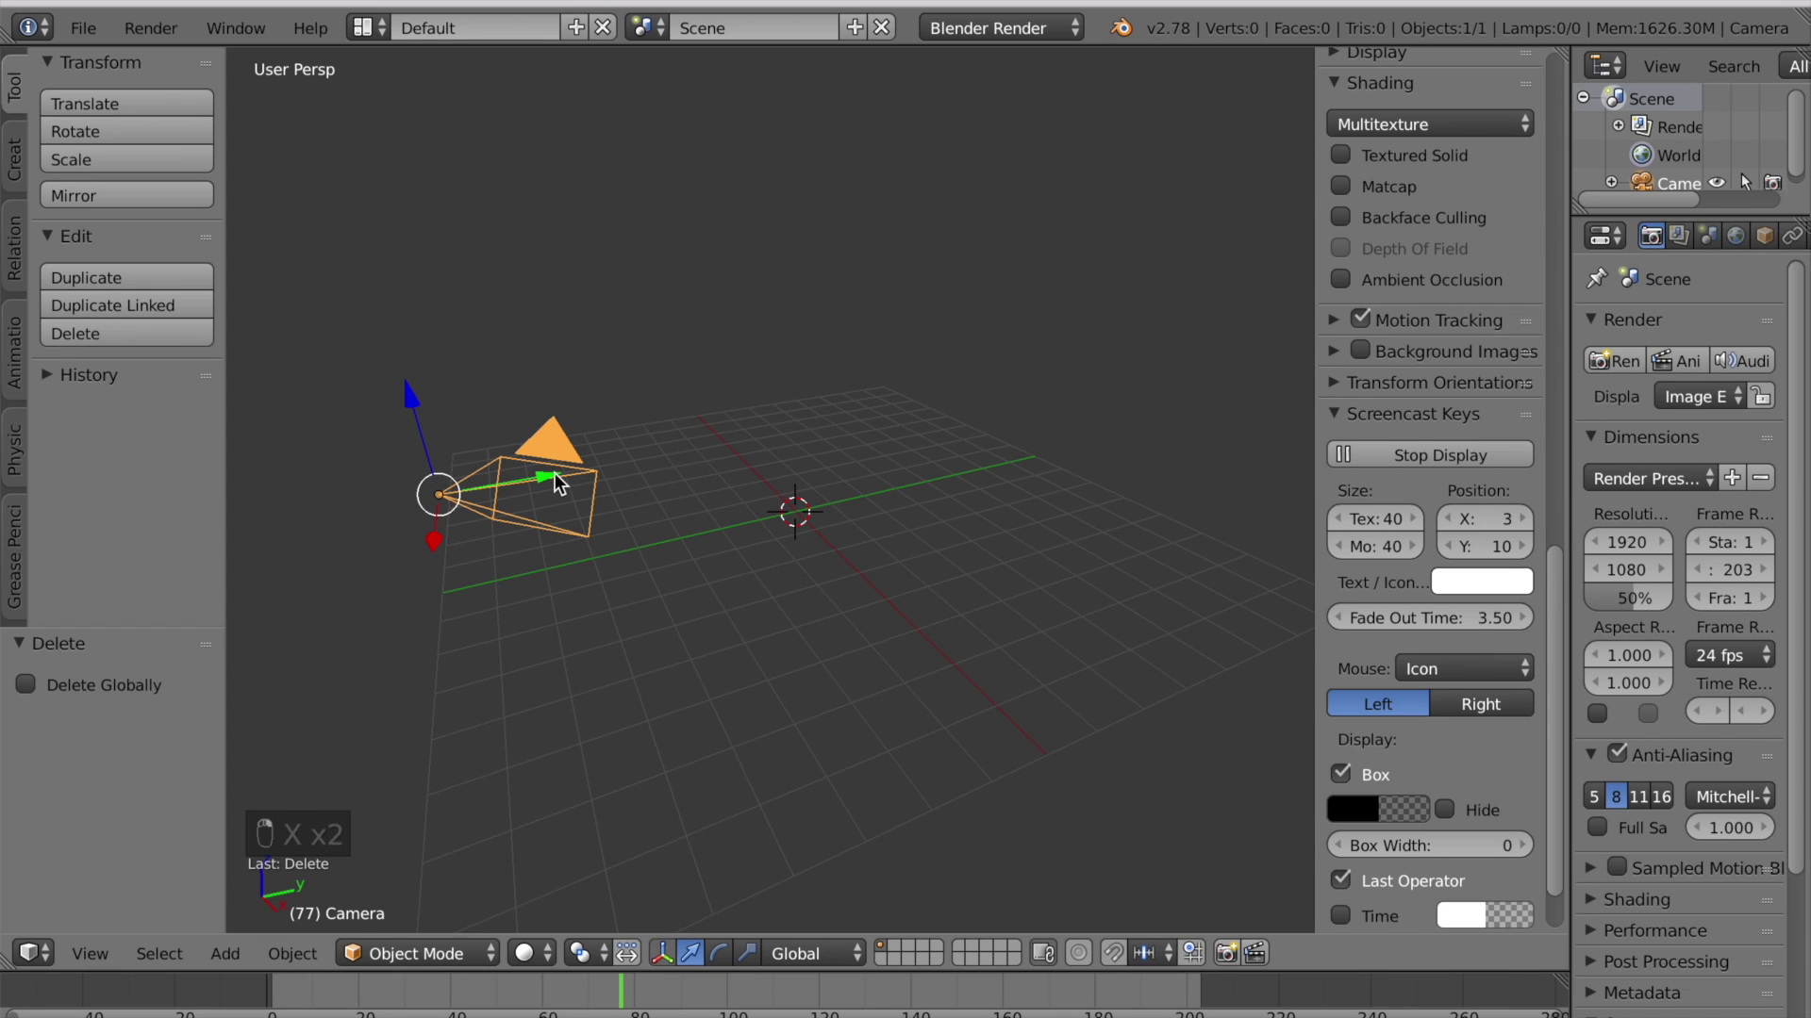
key("alt+r")
key("alt+g")
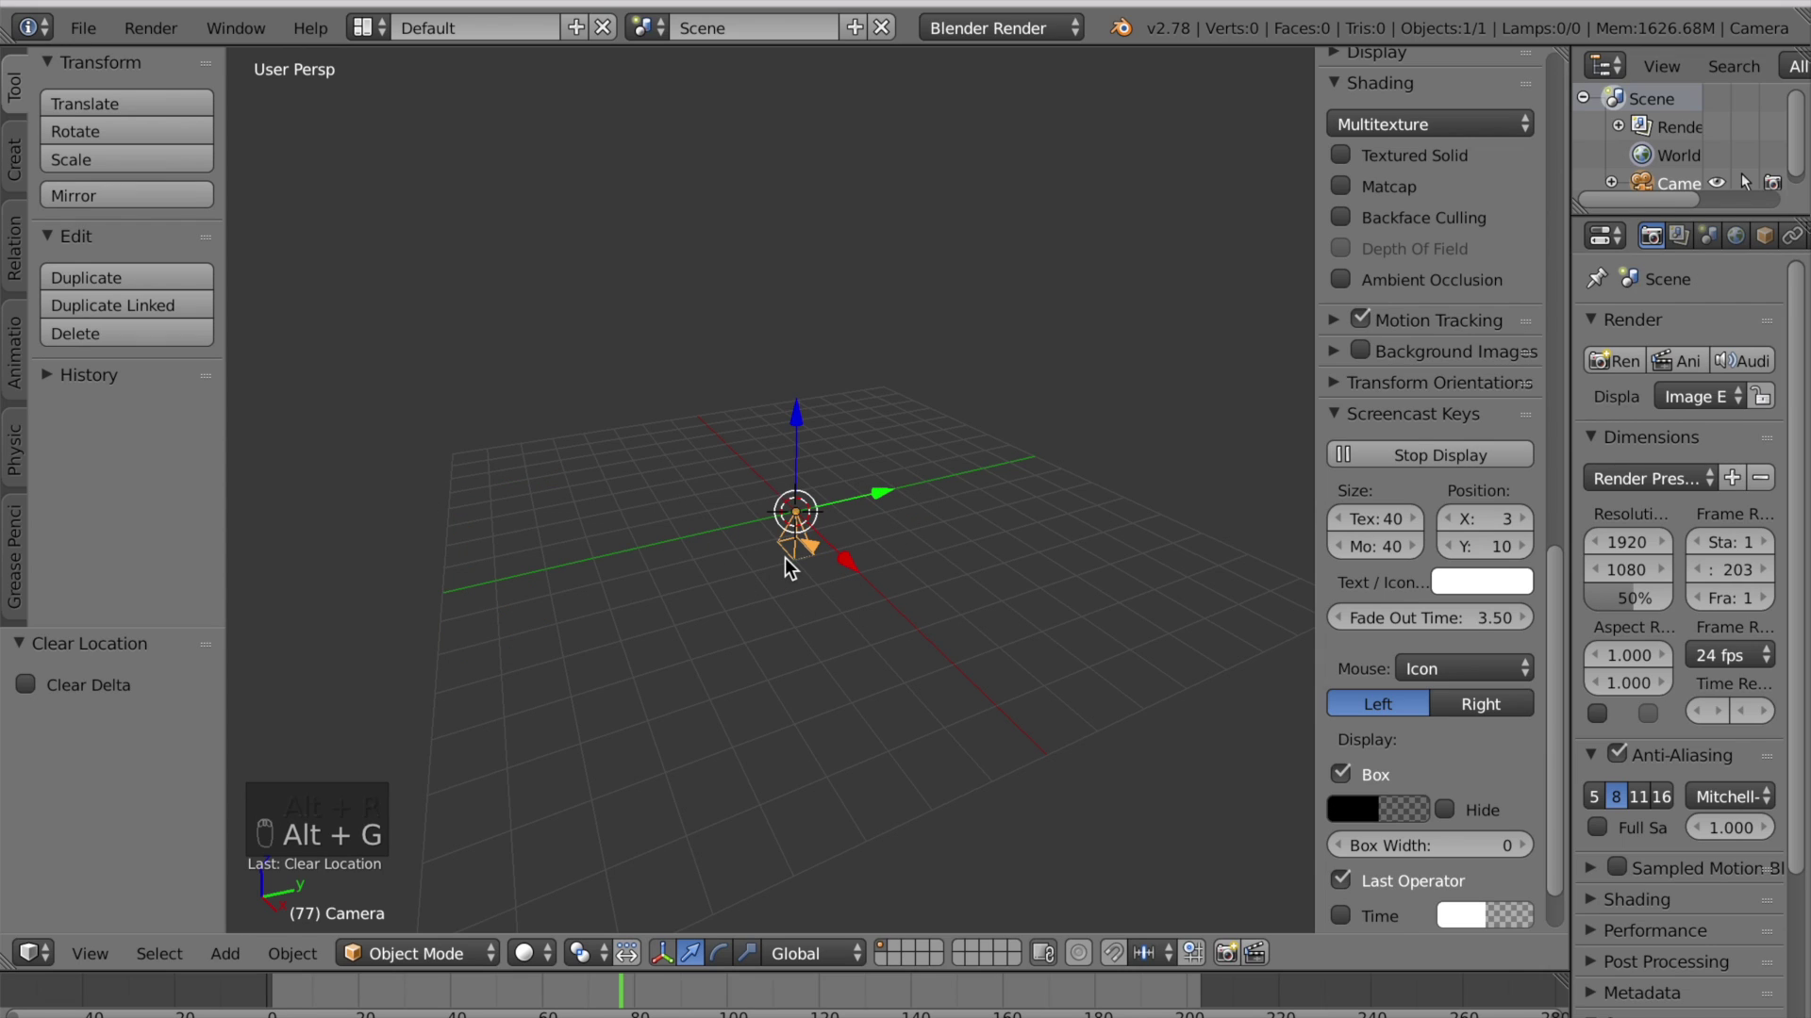
key("g")
key("y")
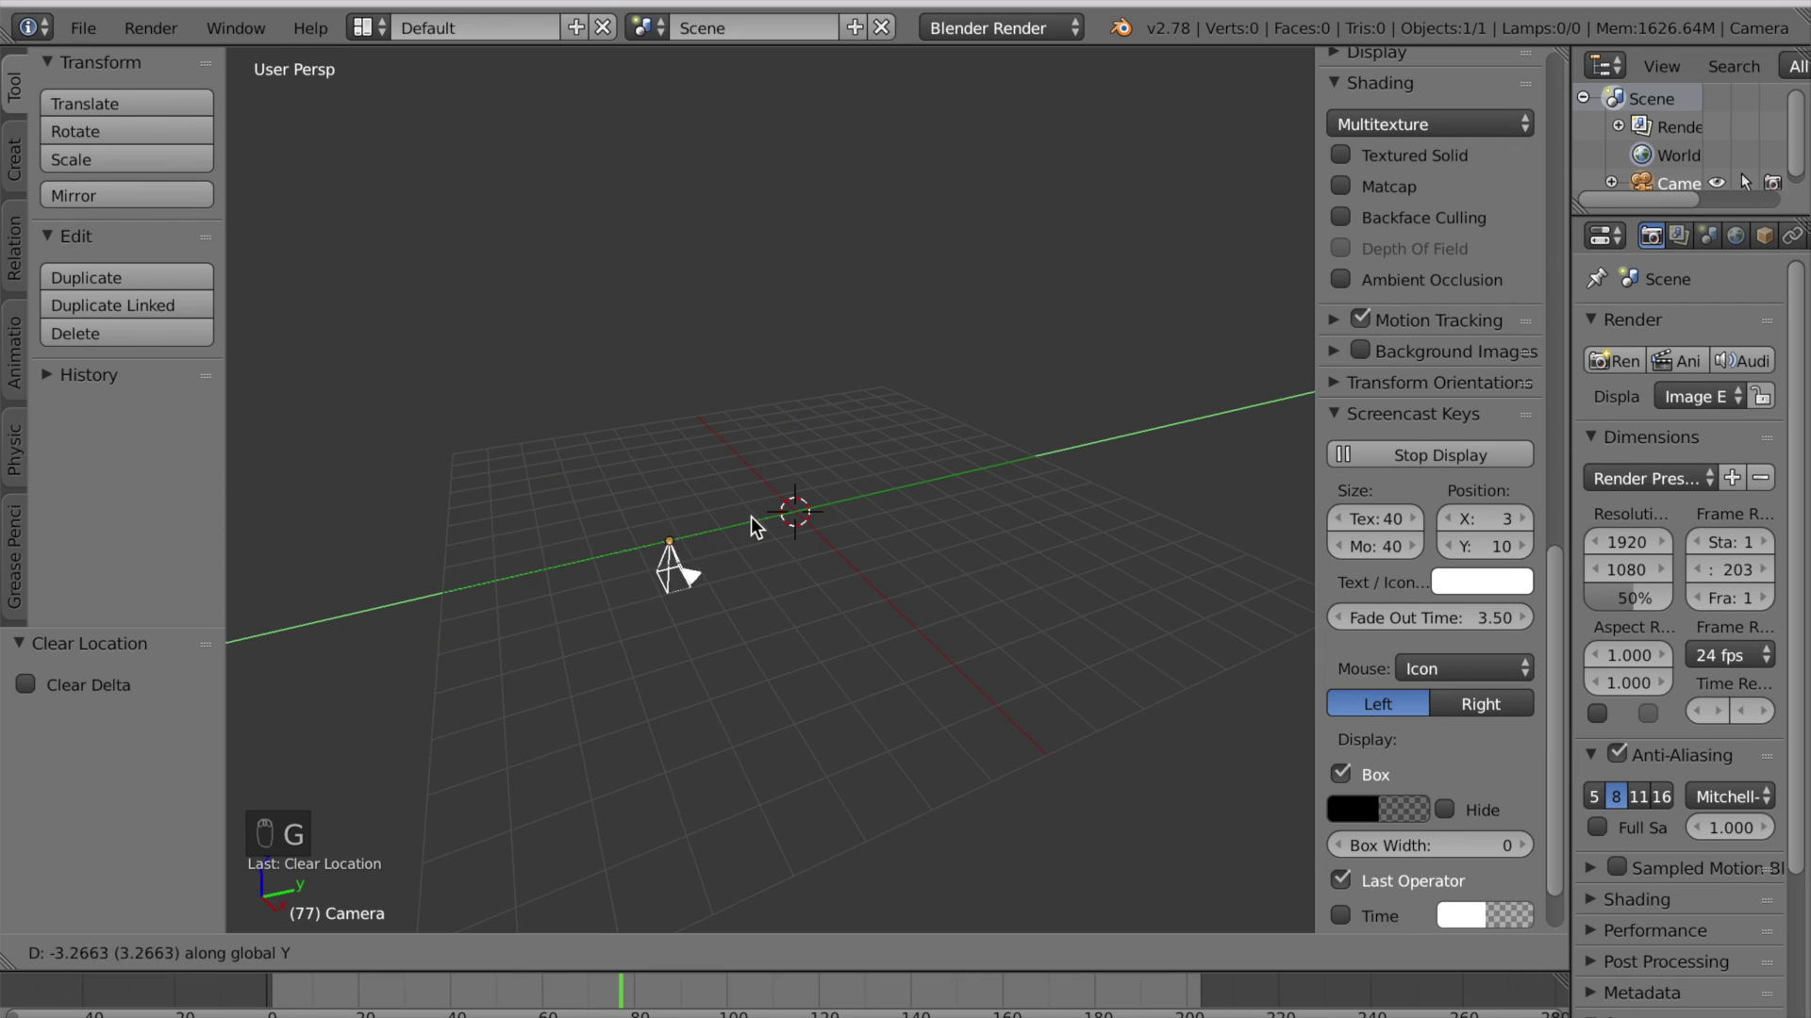
left_click(651, 528)
Step: Raise the camera to Z 5, tilt it 60° on X, and view through it
key("g")
key("z")
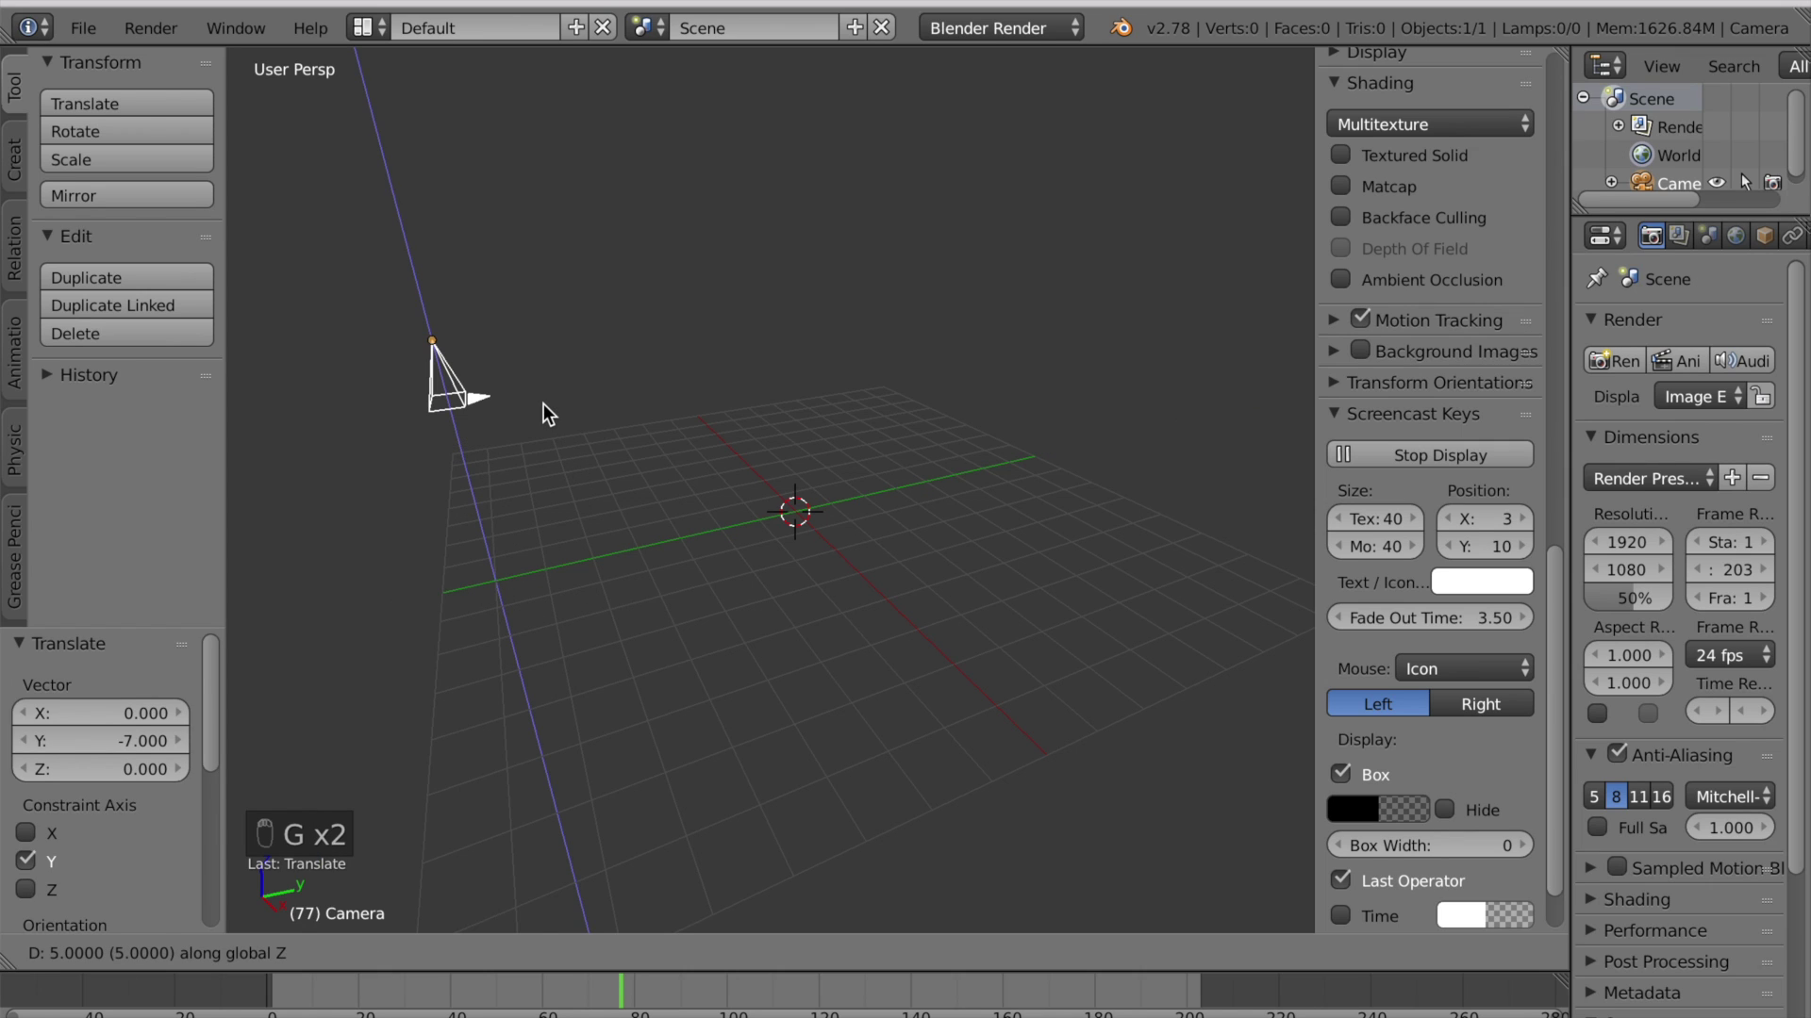
left_click(543, 403)
key("r")
key("x")
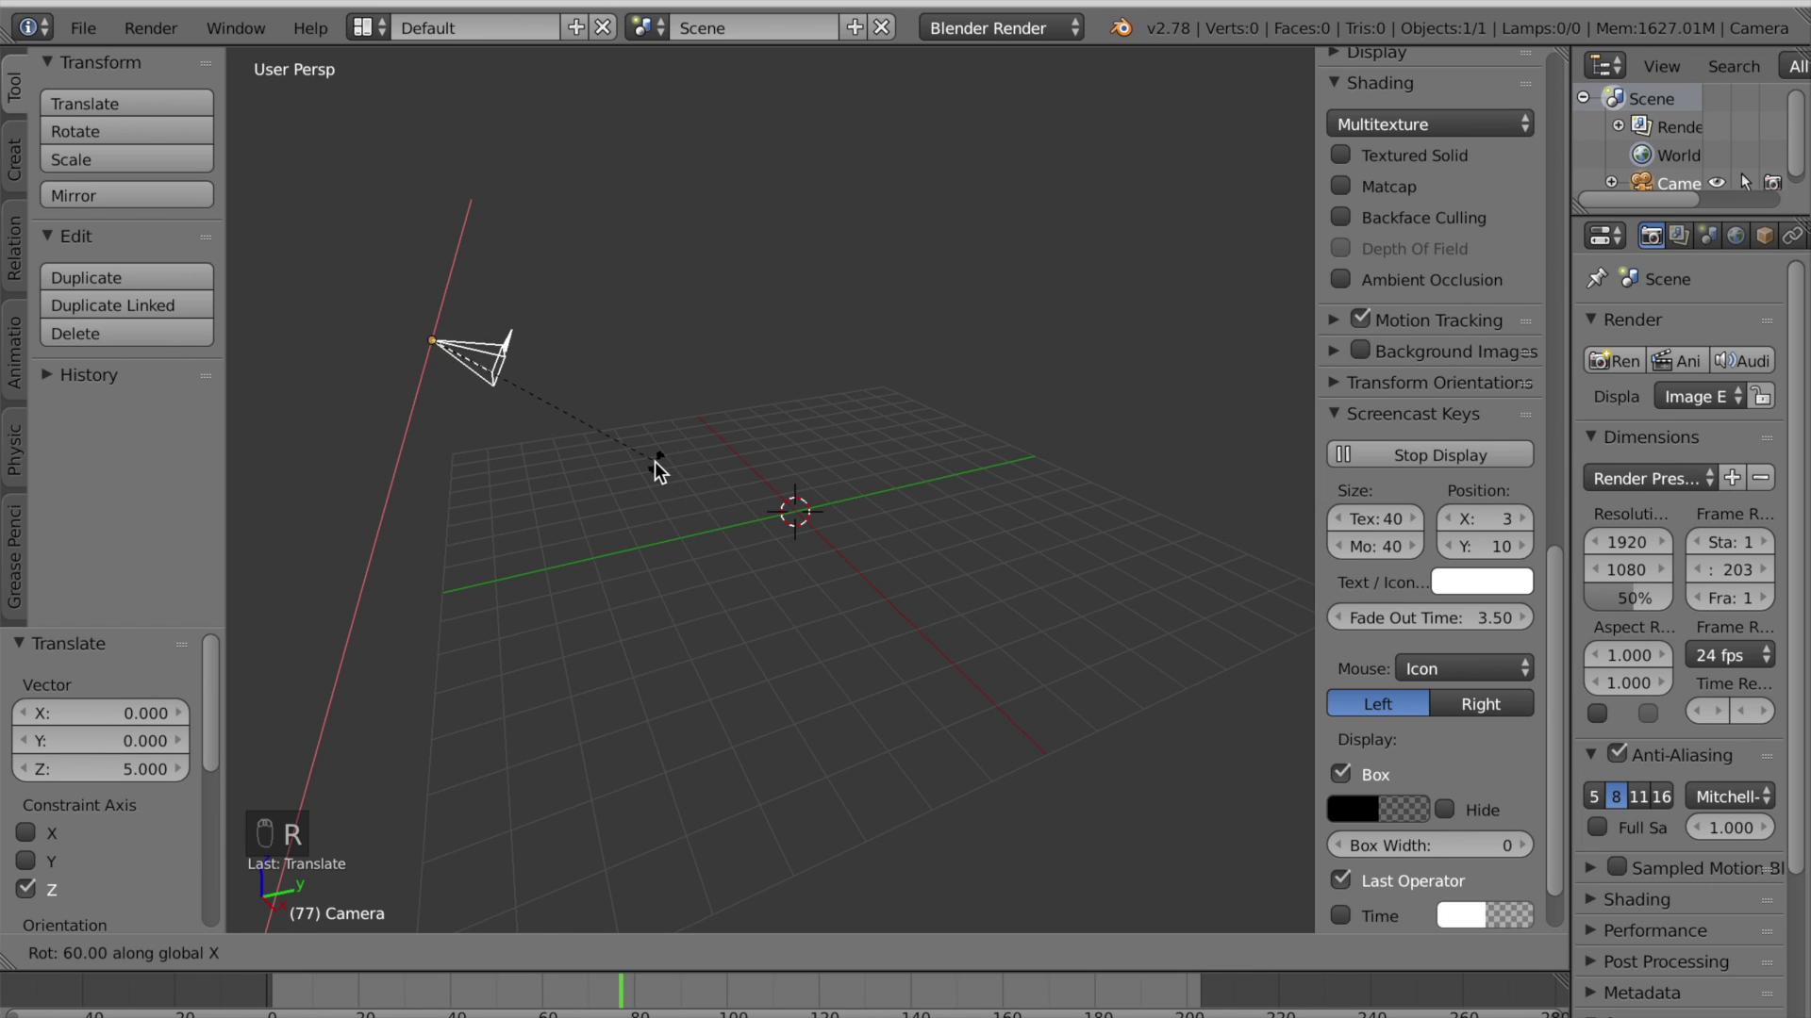
left_click(654, 461)
key("KP_0")
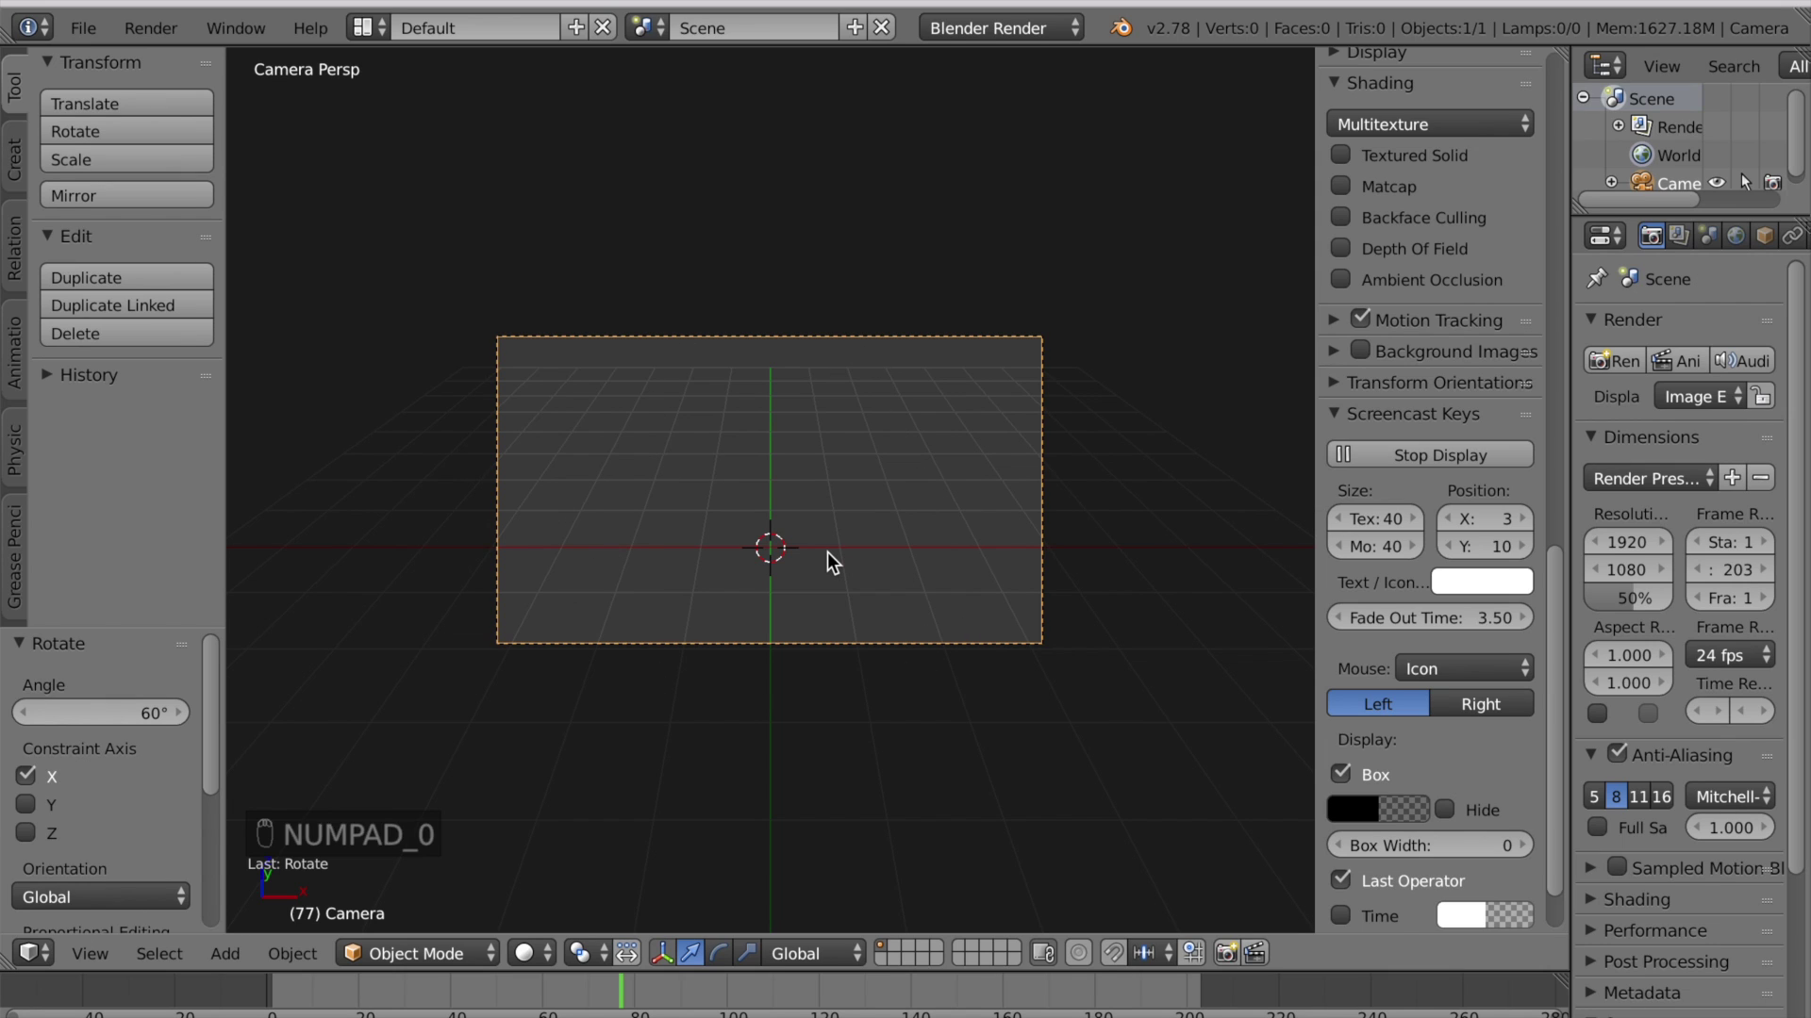
key("shift+a")
Step: Add a ground plane scaled by 8, moved to Y 5, then enlarged further by 1.308
mouse_move(831, 560)
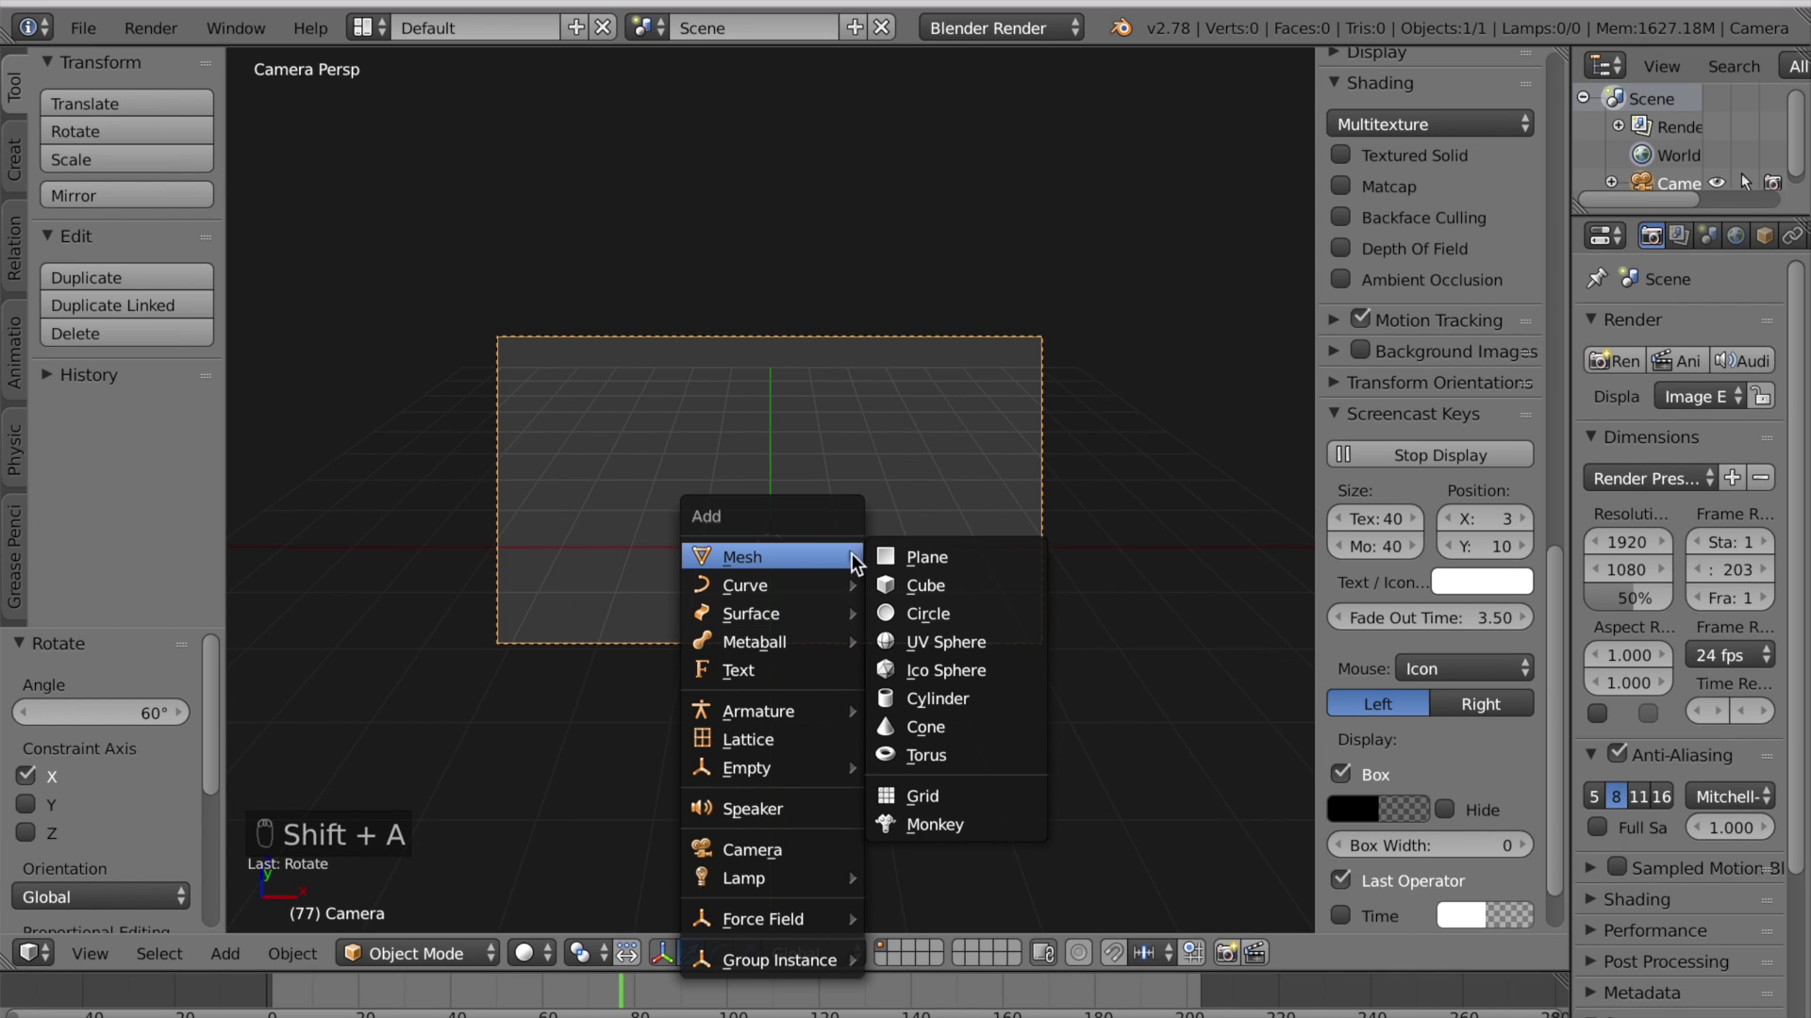
left_click(921, 557)
key("s")
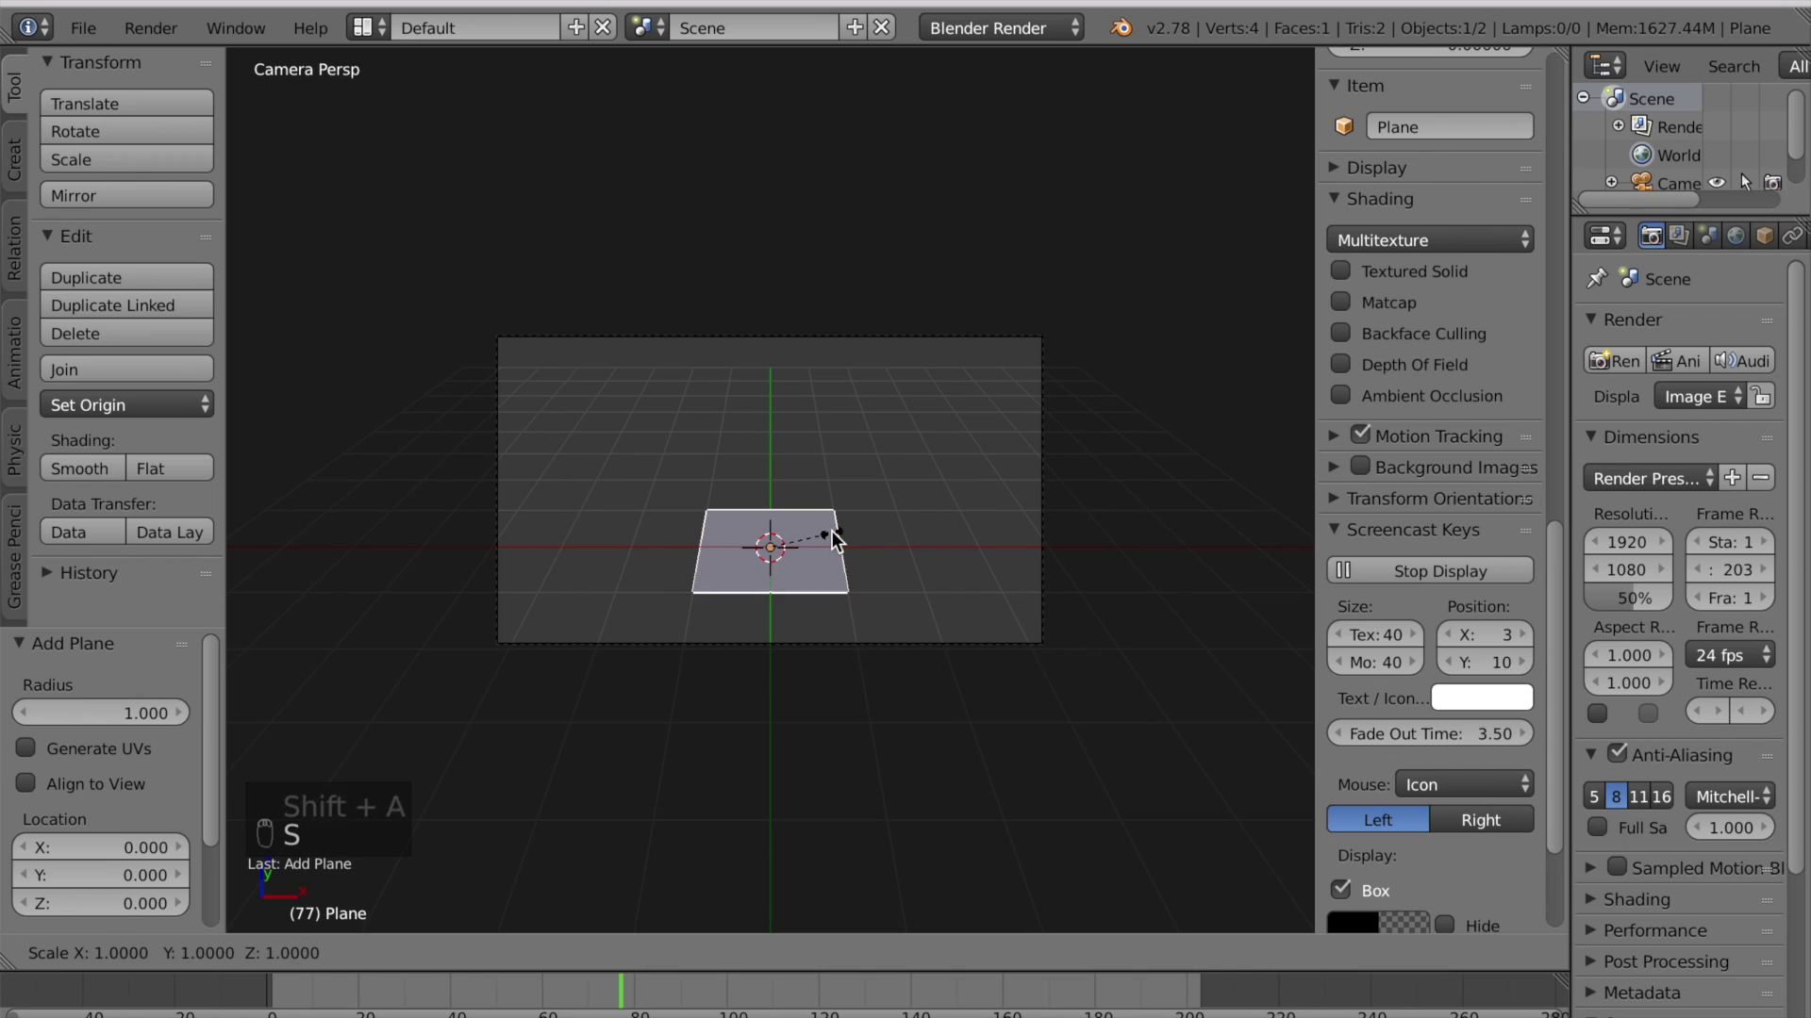
key("8")
key("Return")
key("g")
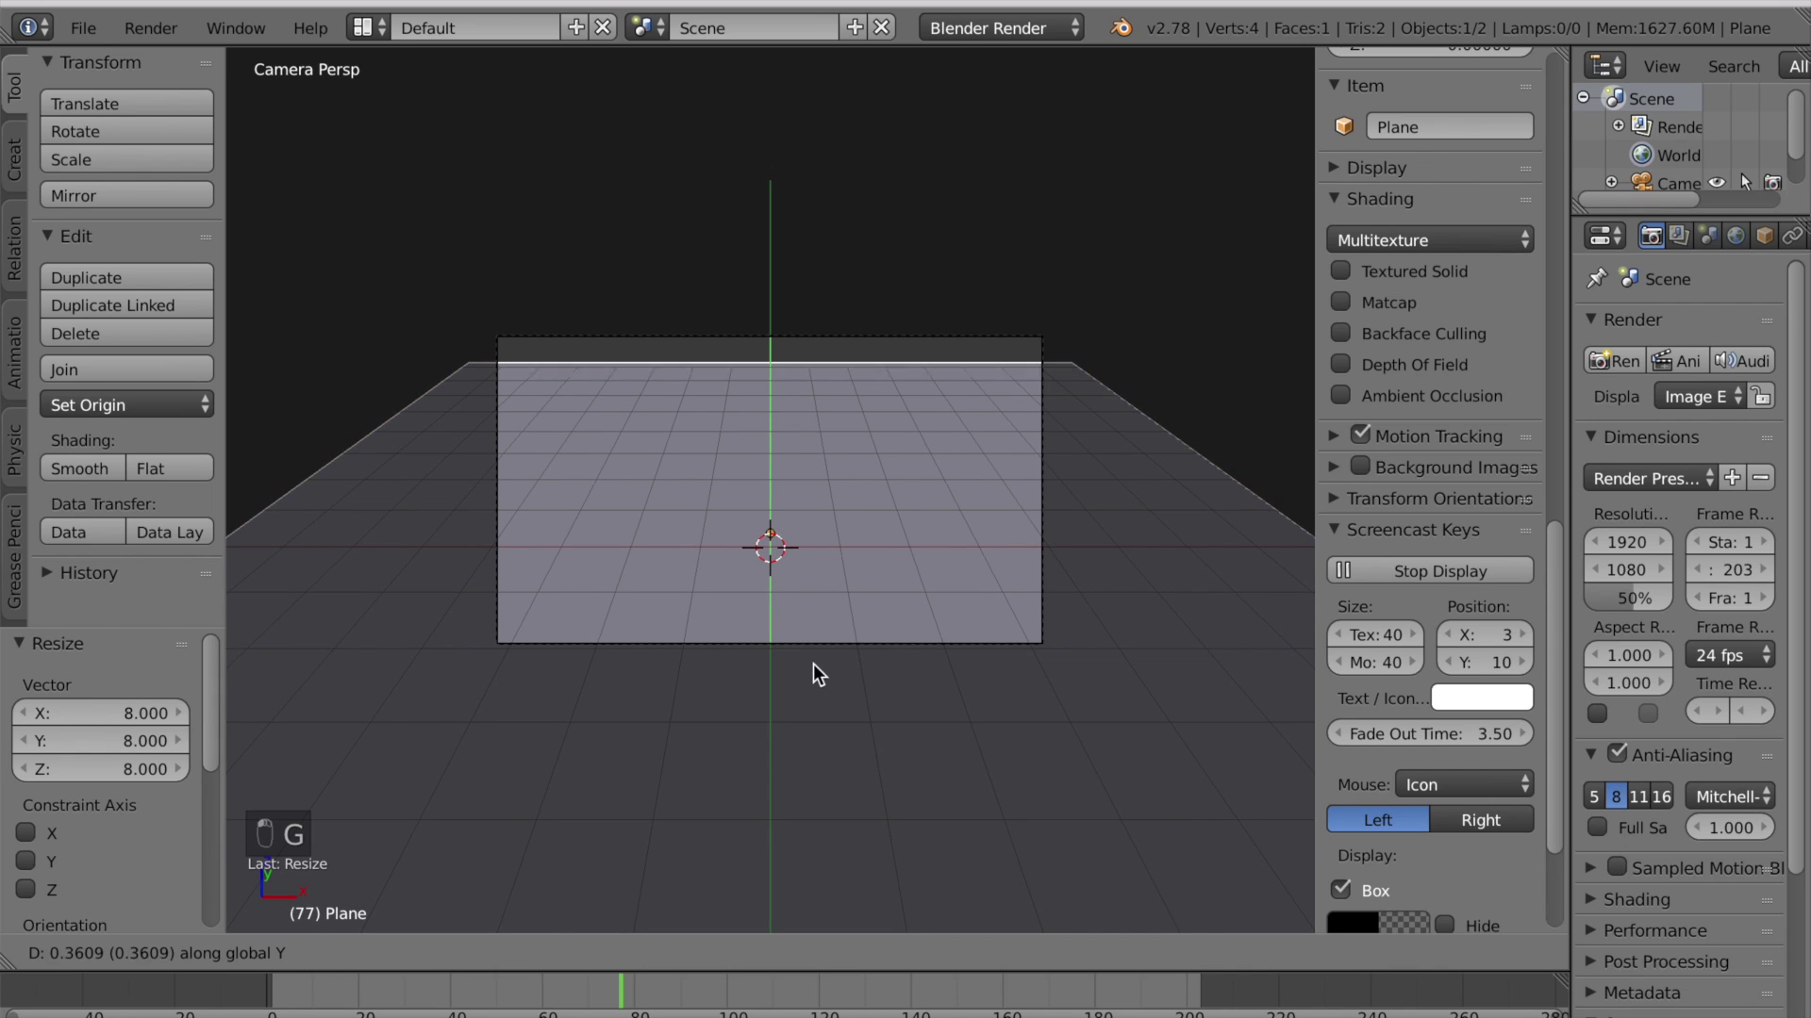
key("y")
key("5")
key("Return")
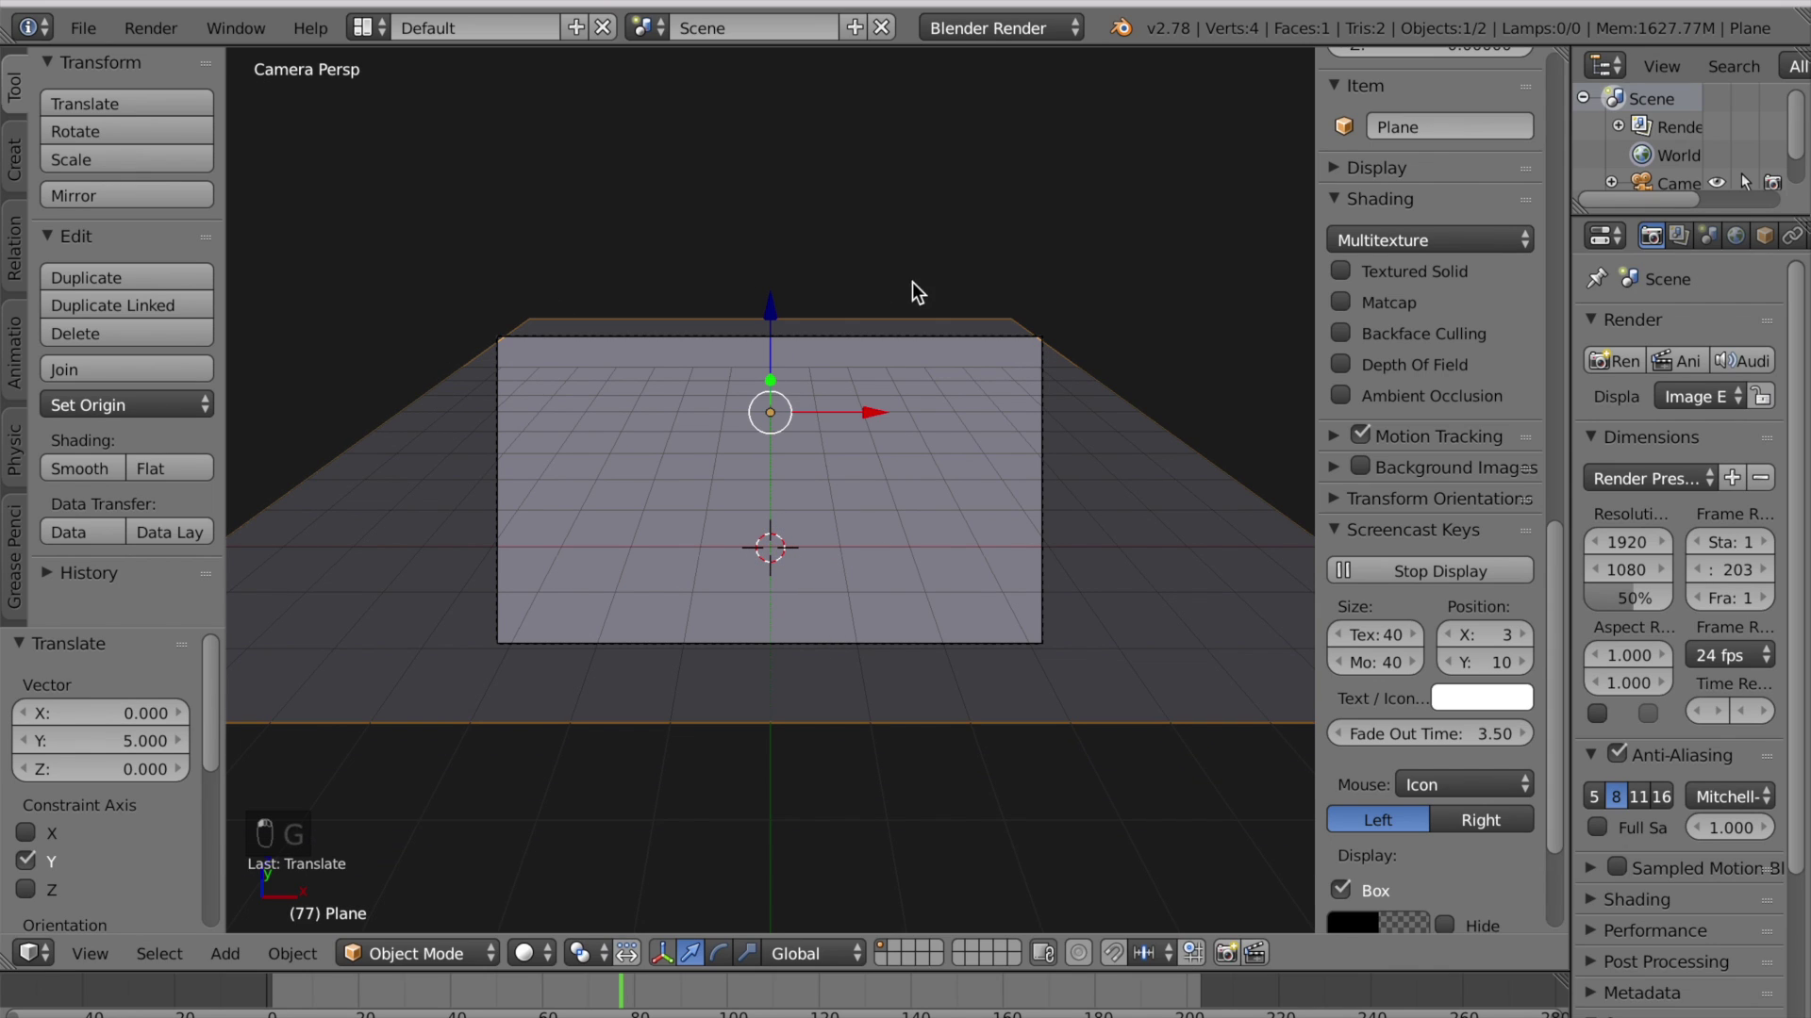
key("s")
left_click(812, 324)
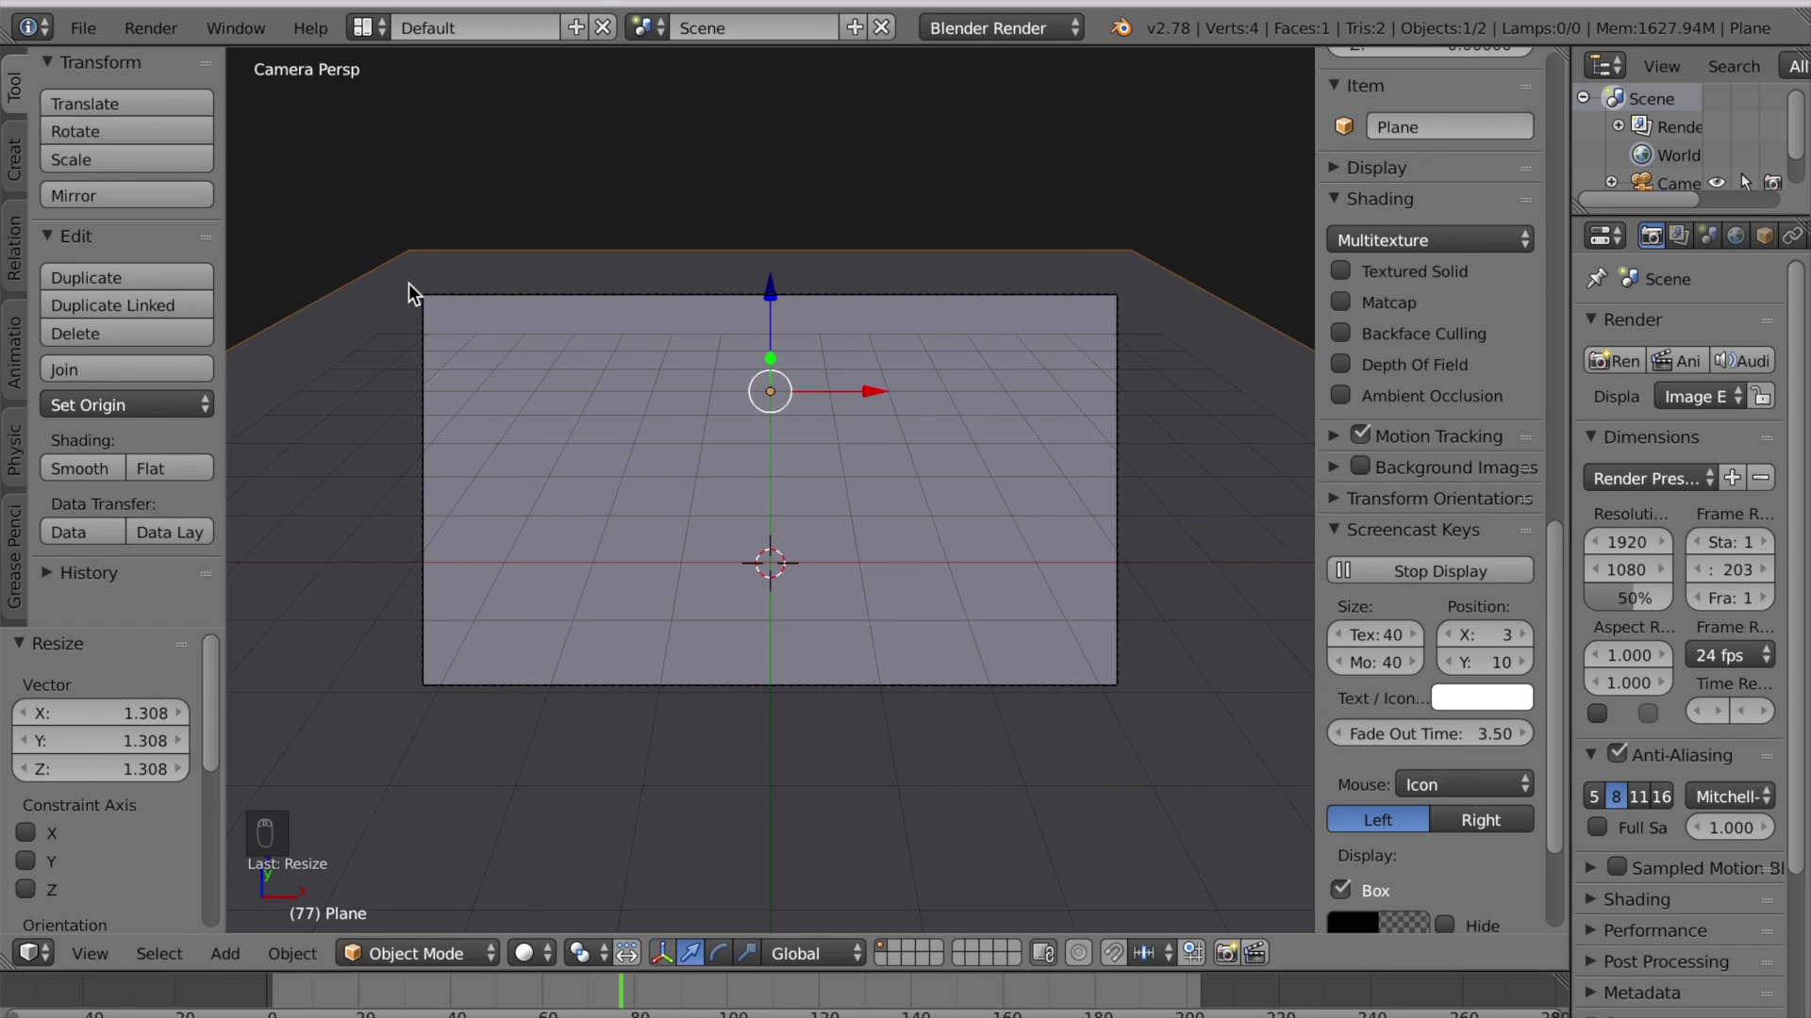
Step: Add a Plain Axes empty and switch the render engine to Cycles Render
key("shift+a")
key("shift+a")
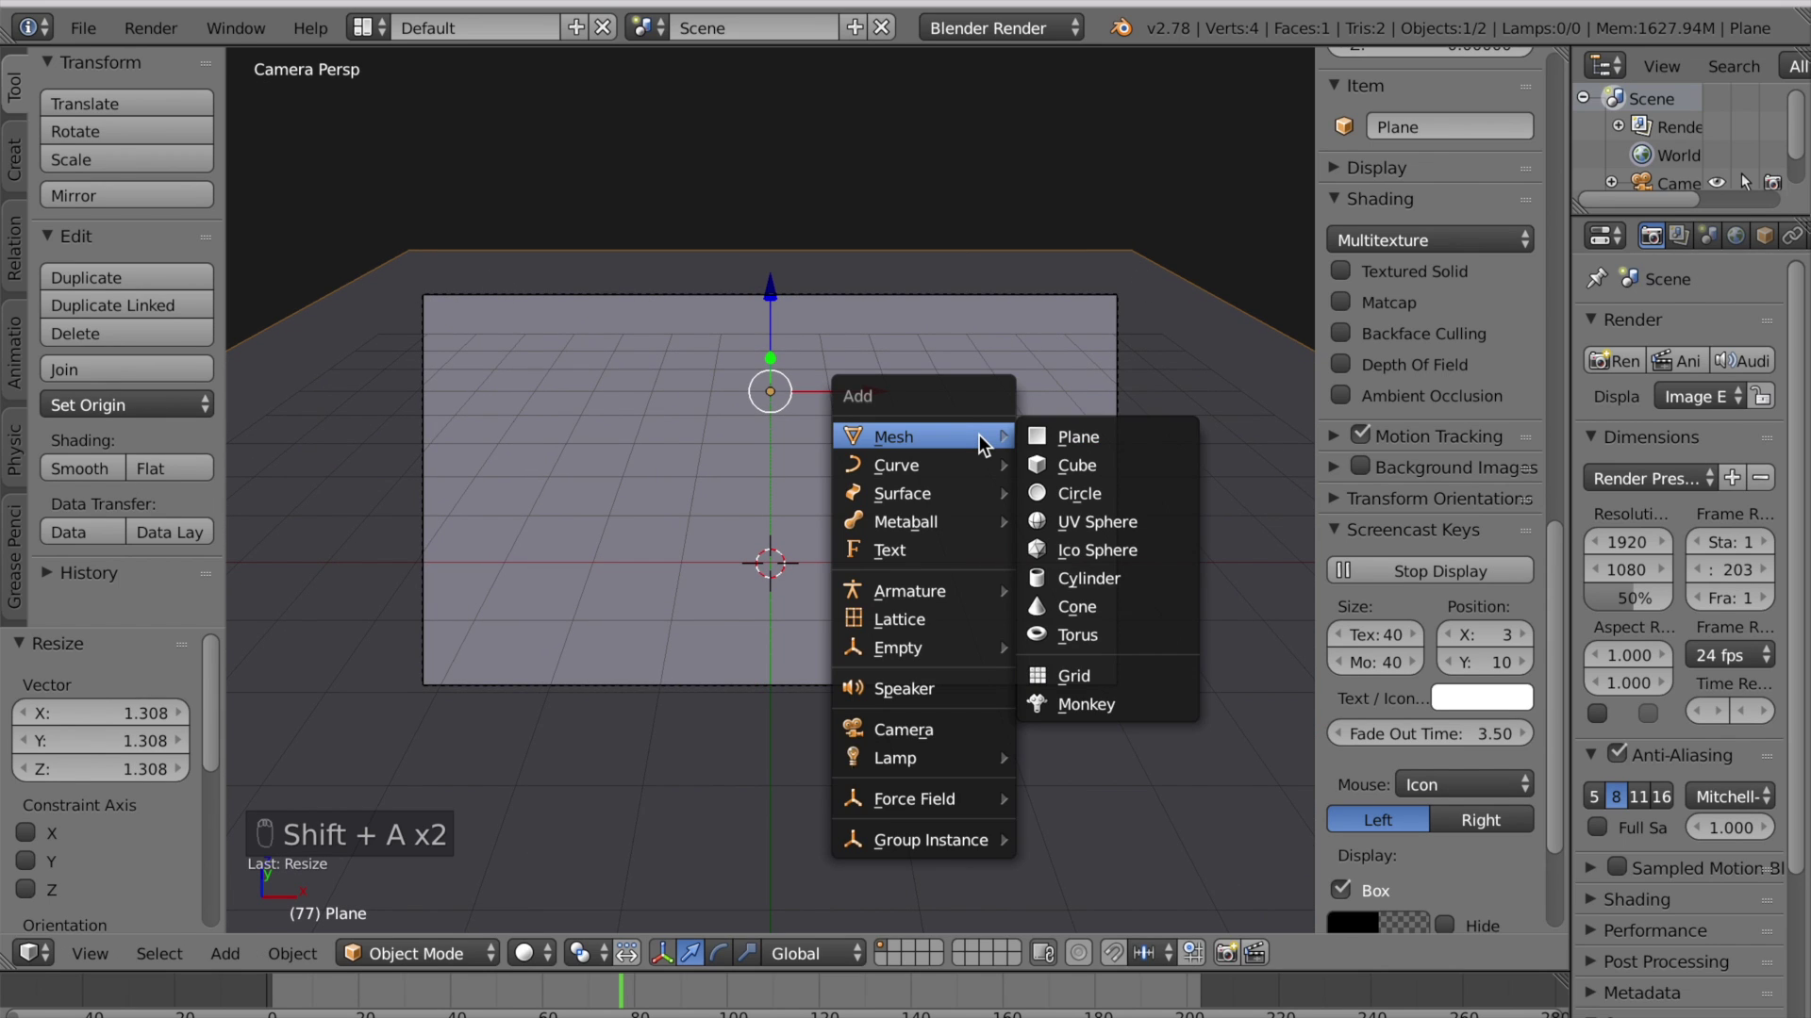
mouse_move(961, 651)
left_click(1124, 650)
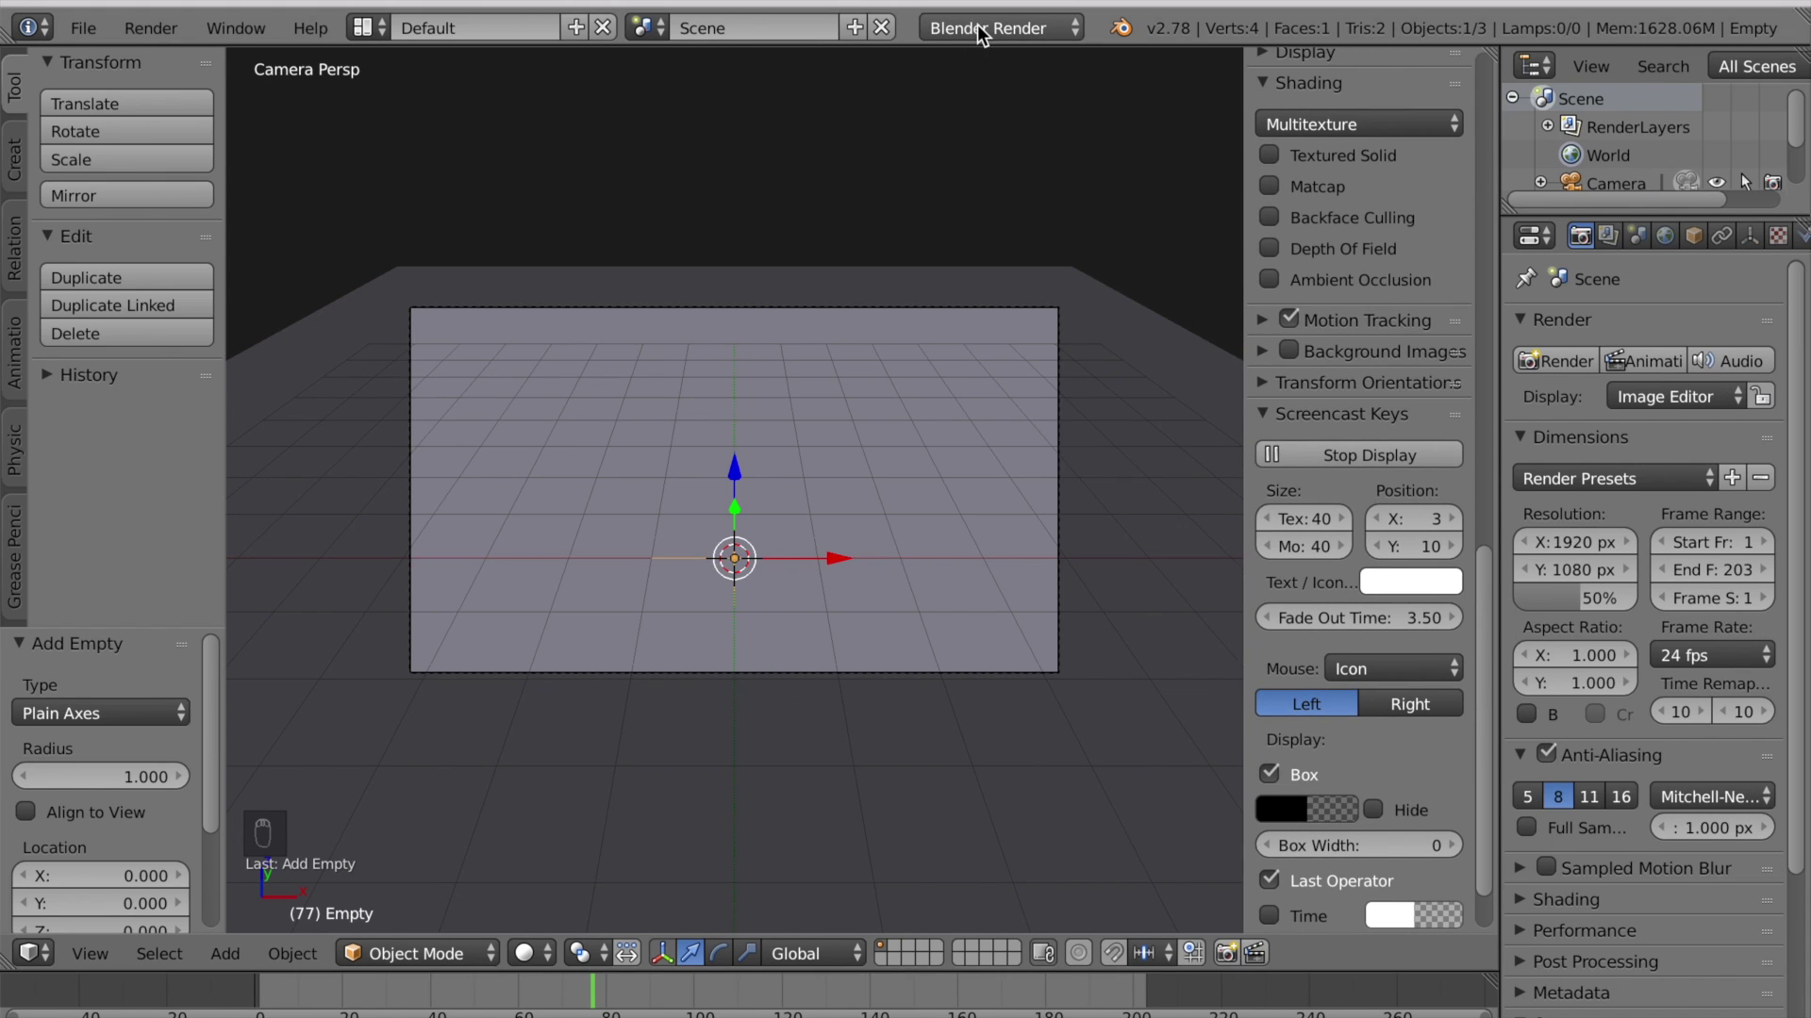
left_click(986, 28)
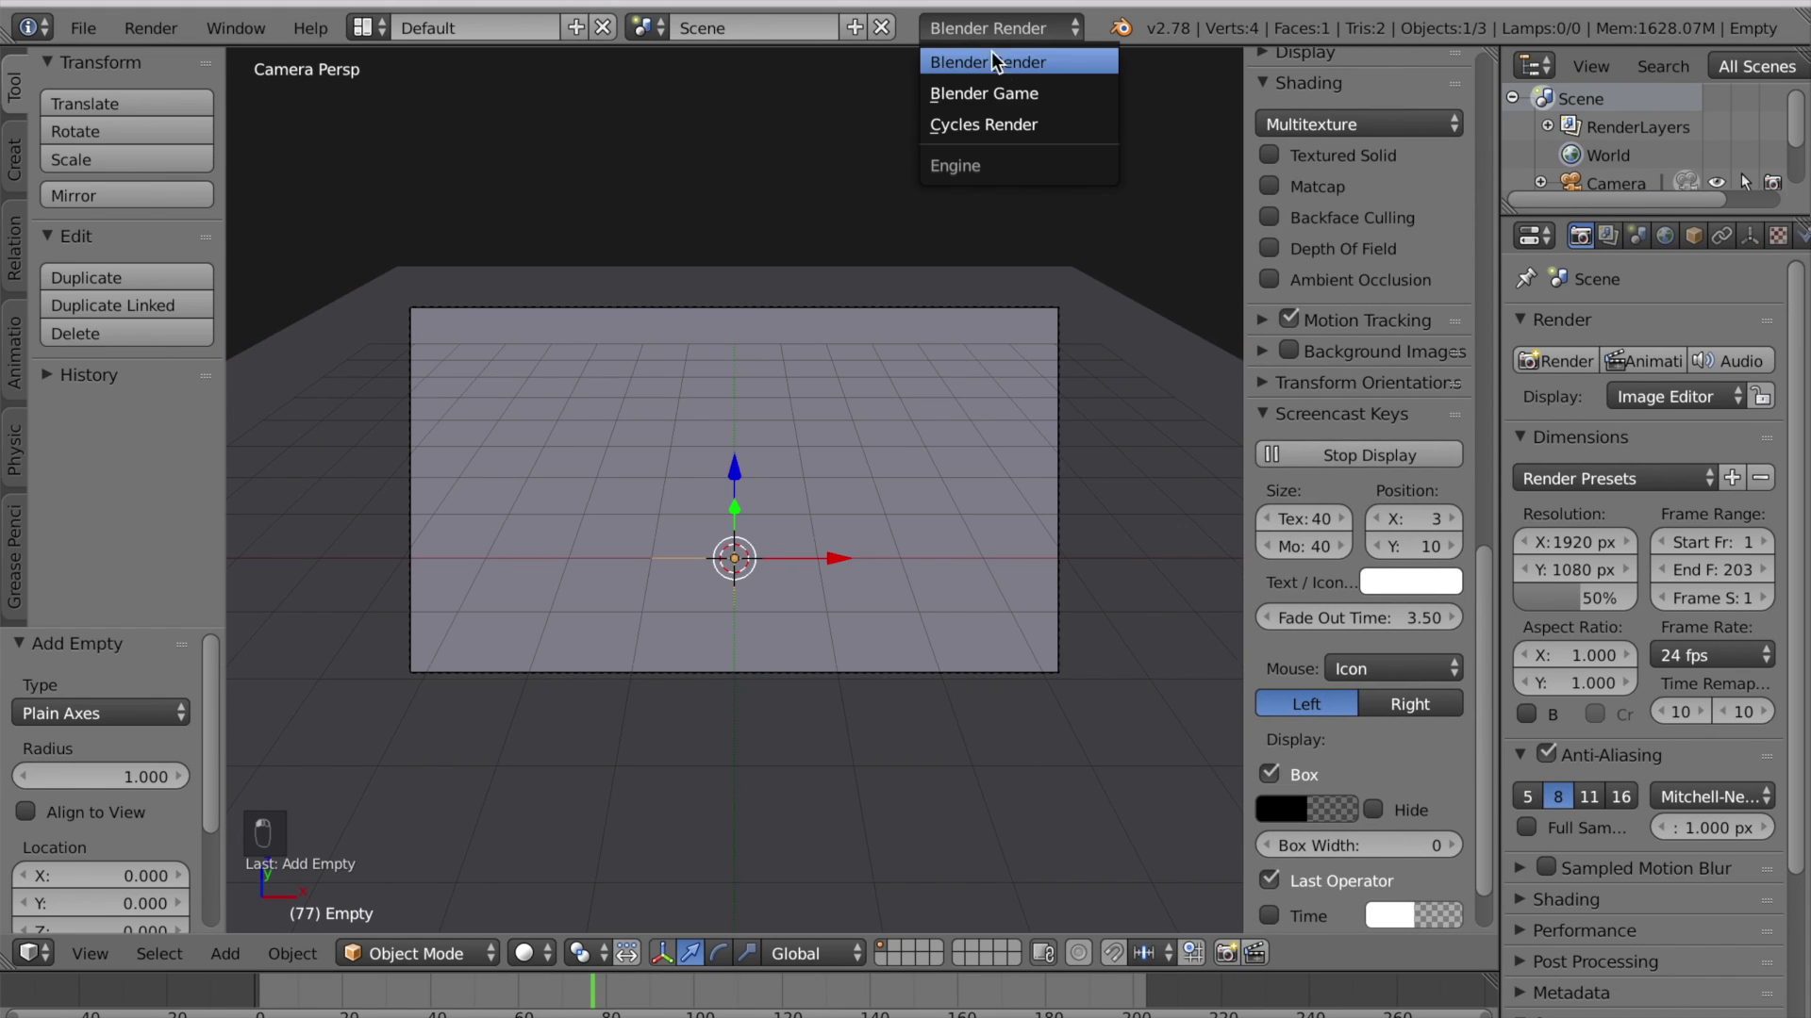
left_click(1005, 122)
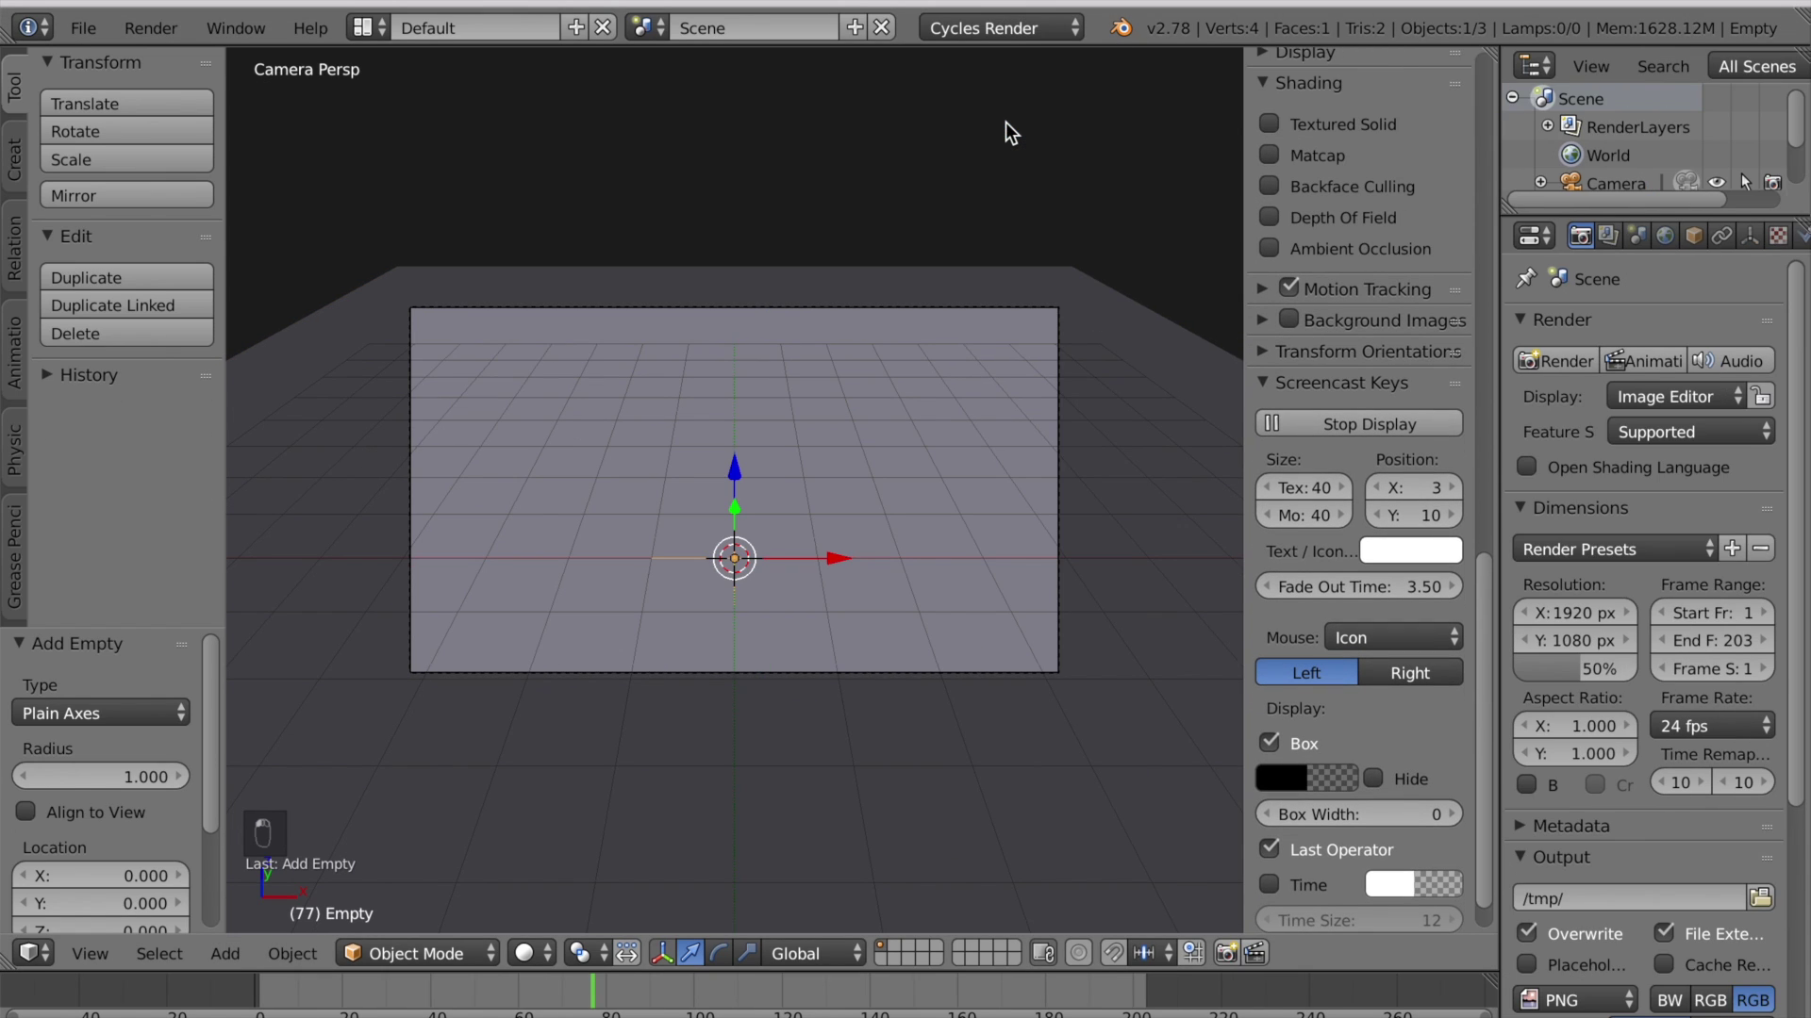
Step: Set the camera's depth-of-field focus object to the Empty
right_click(1001, 305)
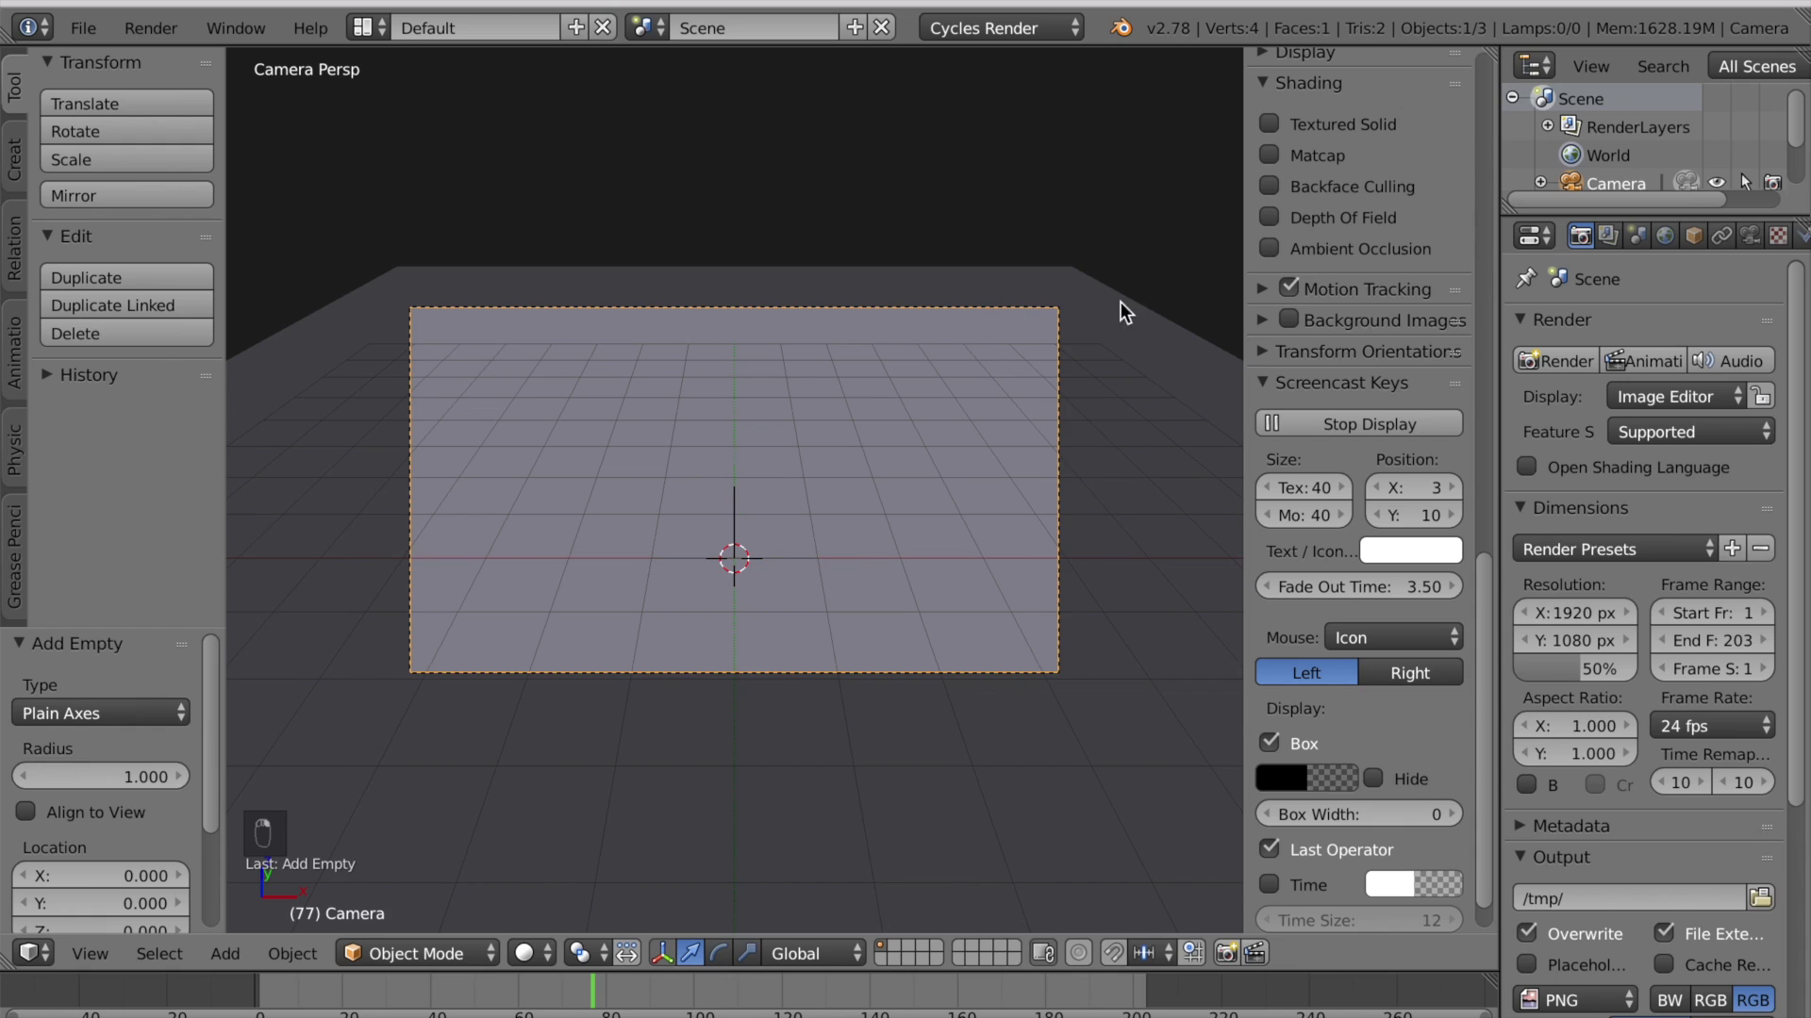
left_click(1749, 235)
scroll(1609, 651, "down", 2)
left_click(1594, 926)
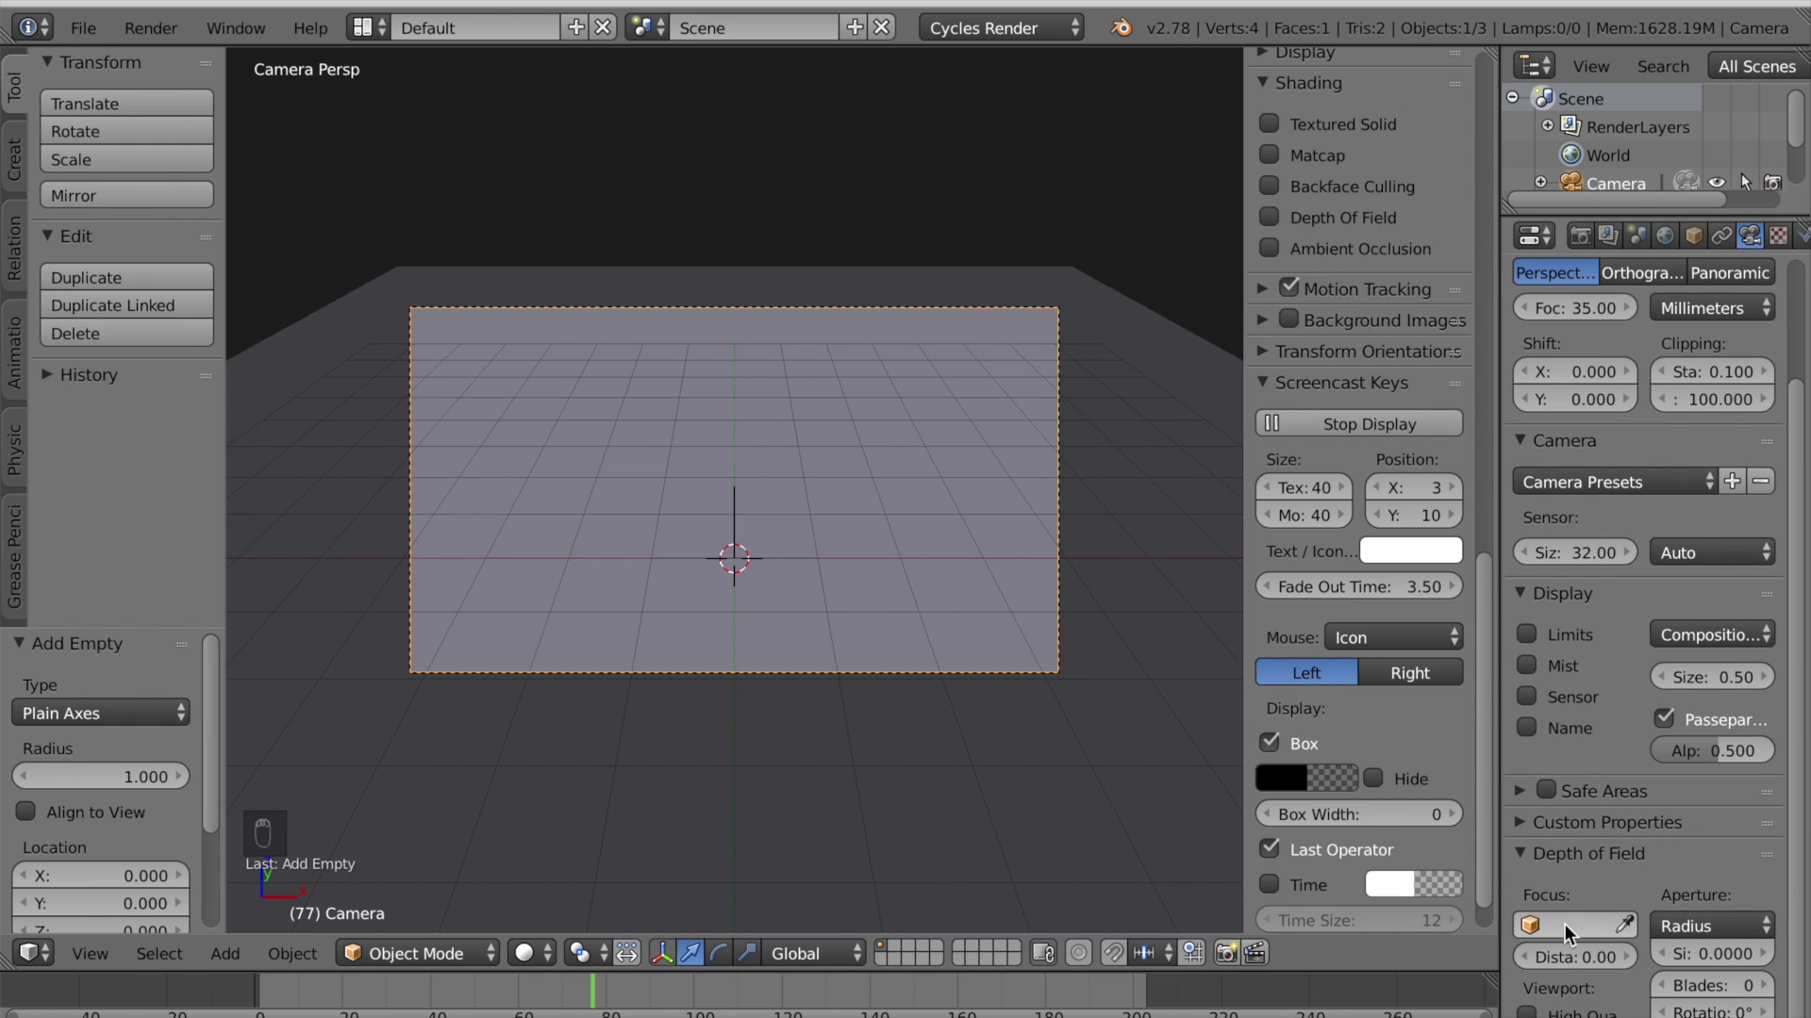
left_click(1584, 660)
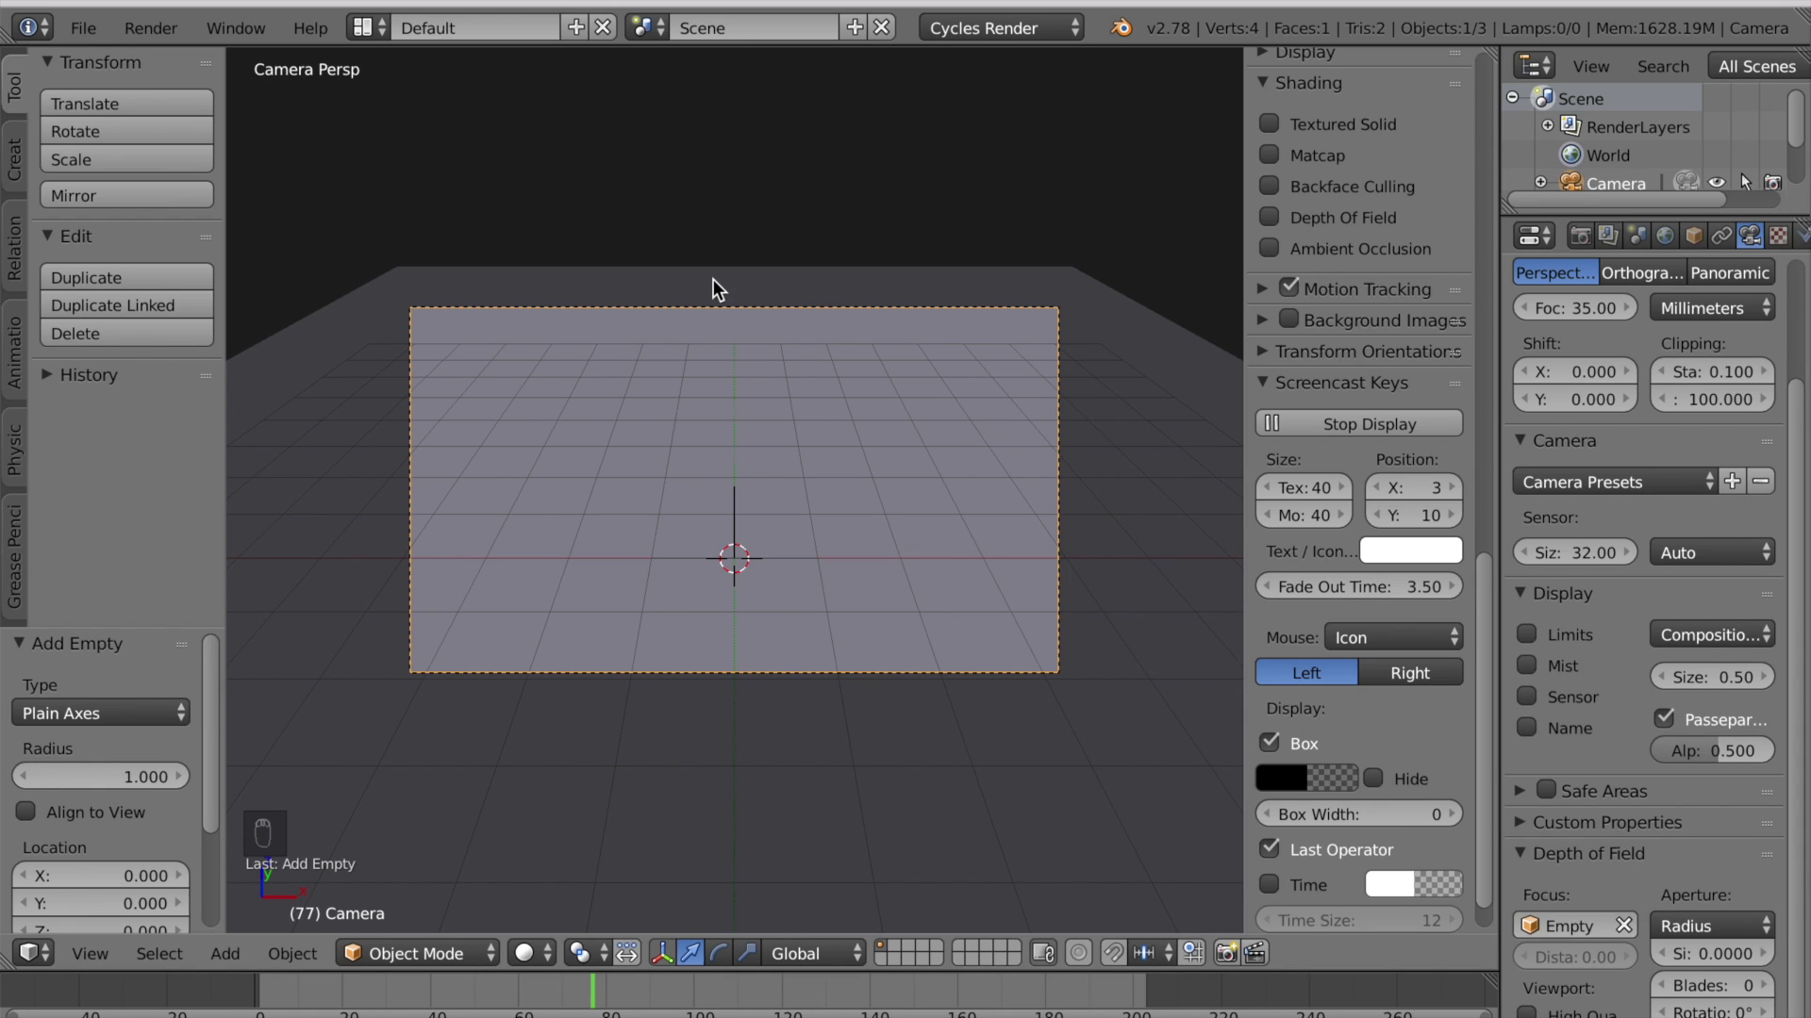
Step: Switch to the Compositing layout, enable Use Nodes, and move the Render Layers node lower left
left_click(370, 26)
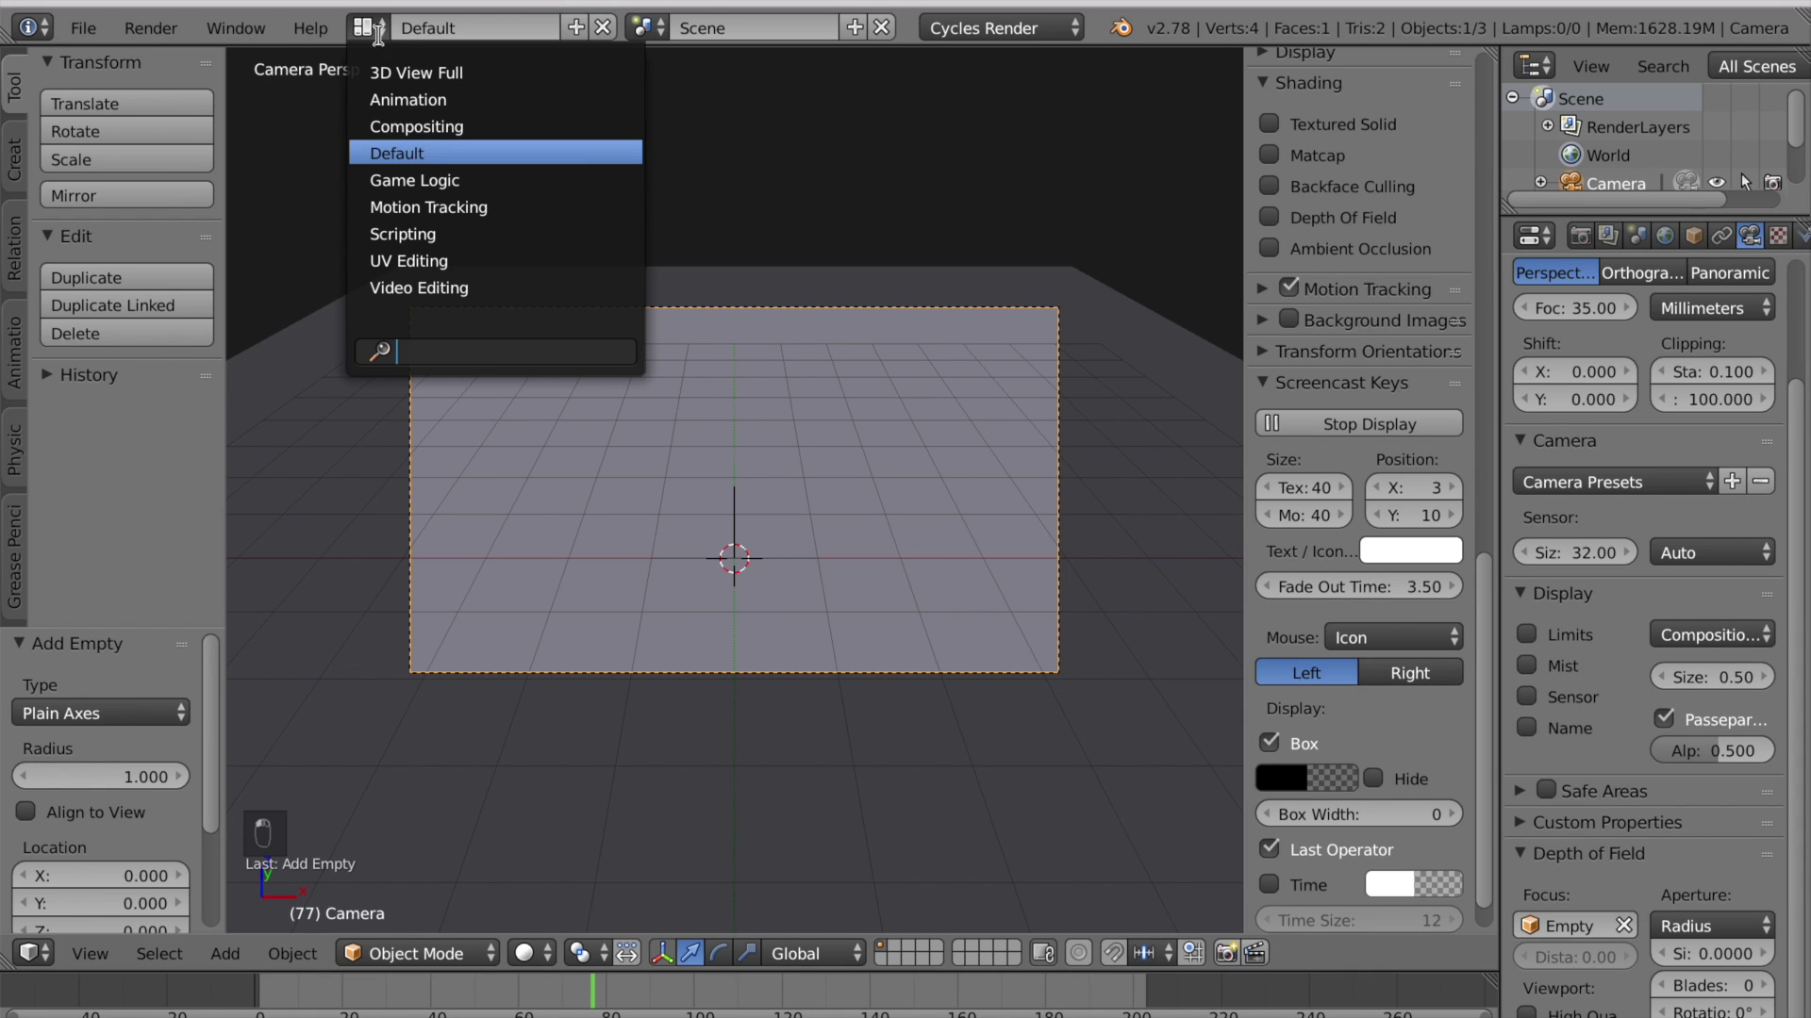
left_click(411, 118)
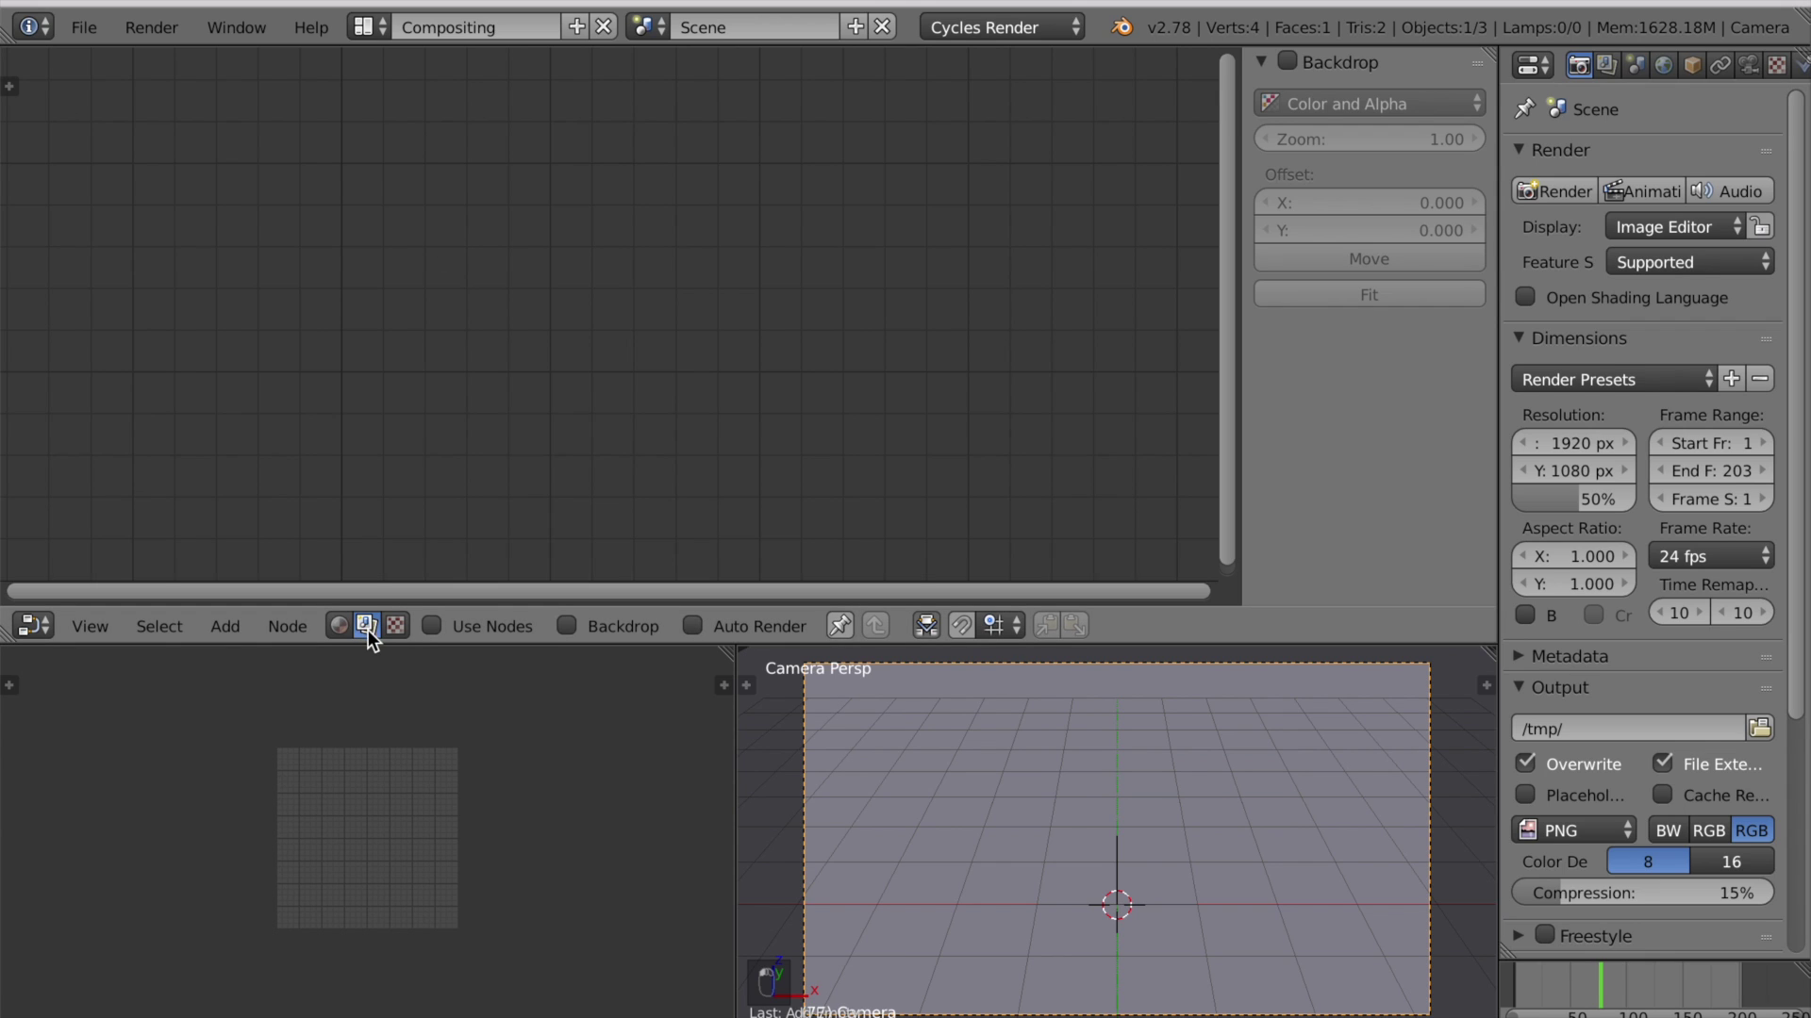
left_click(432, 627)
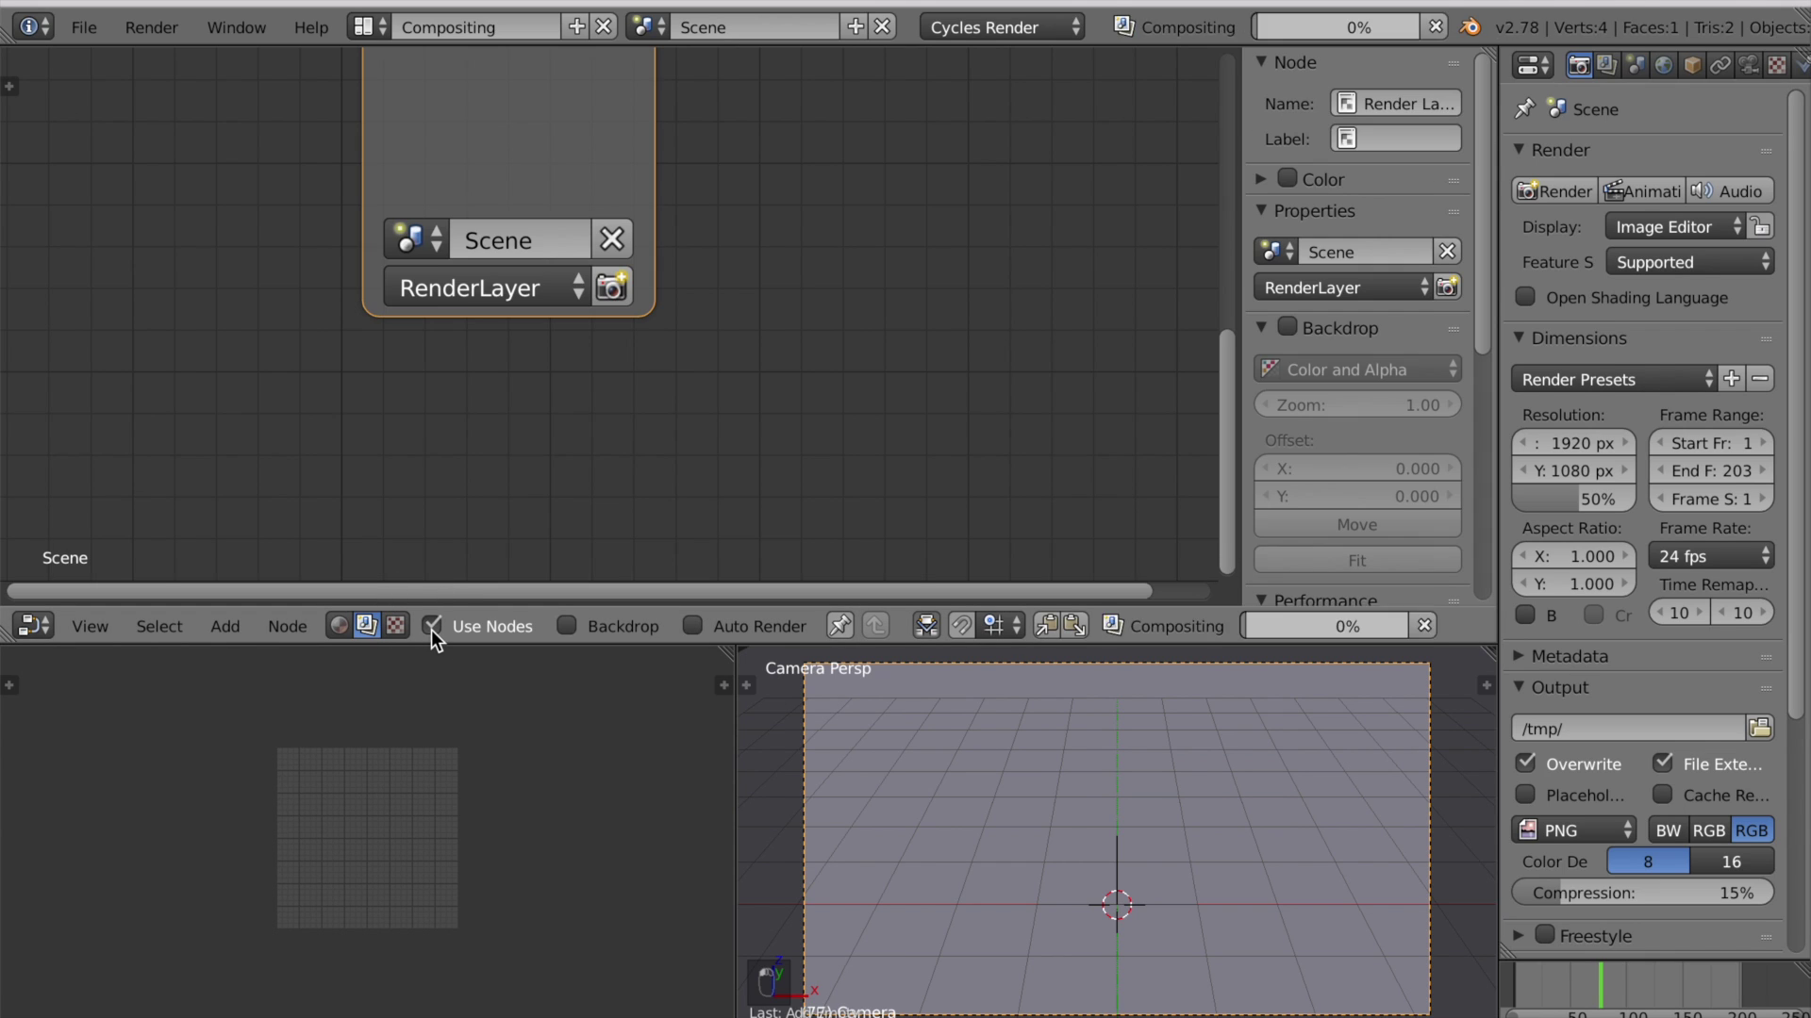
scroll(574, 489, "down", 3)
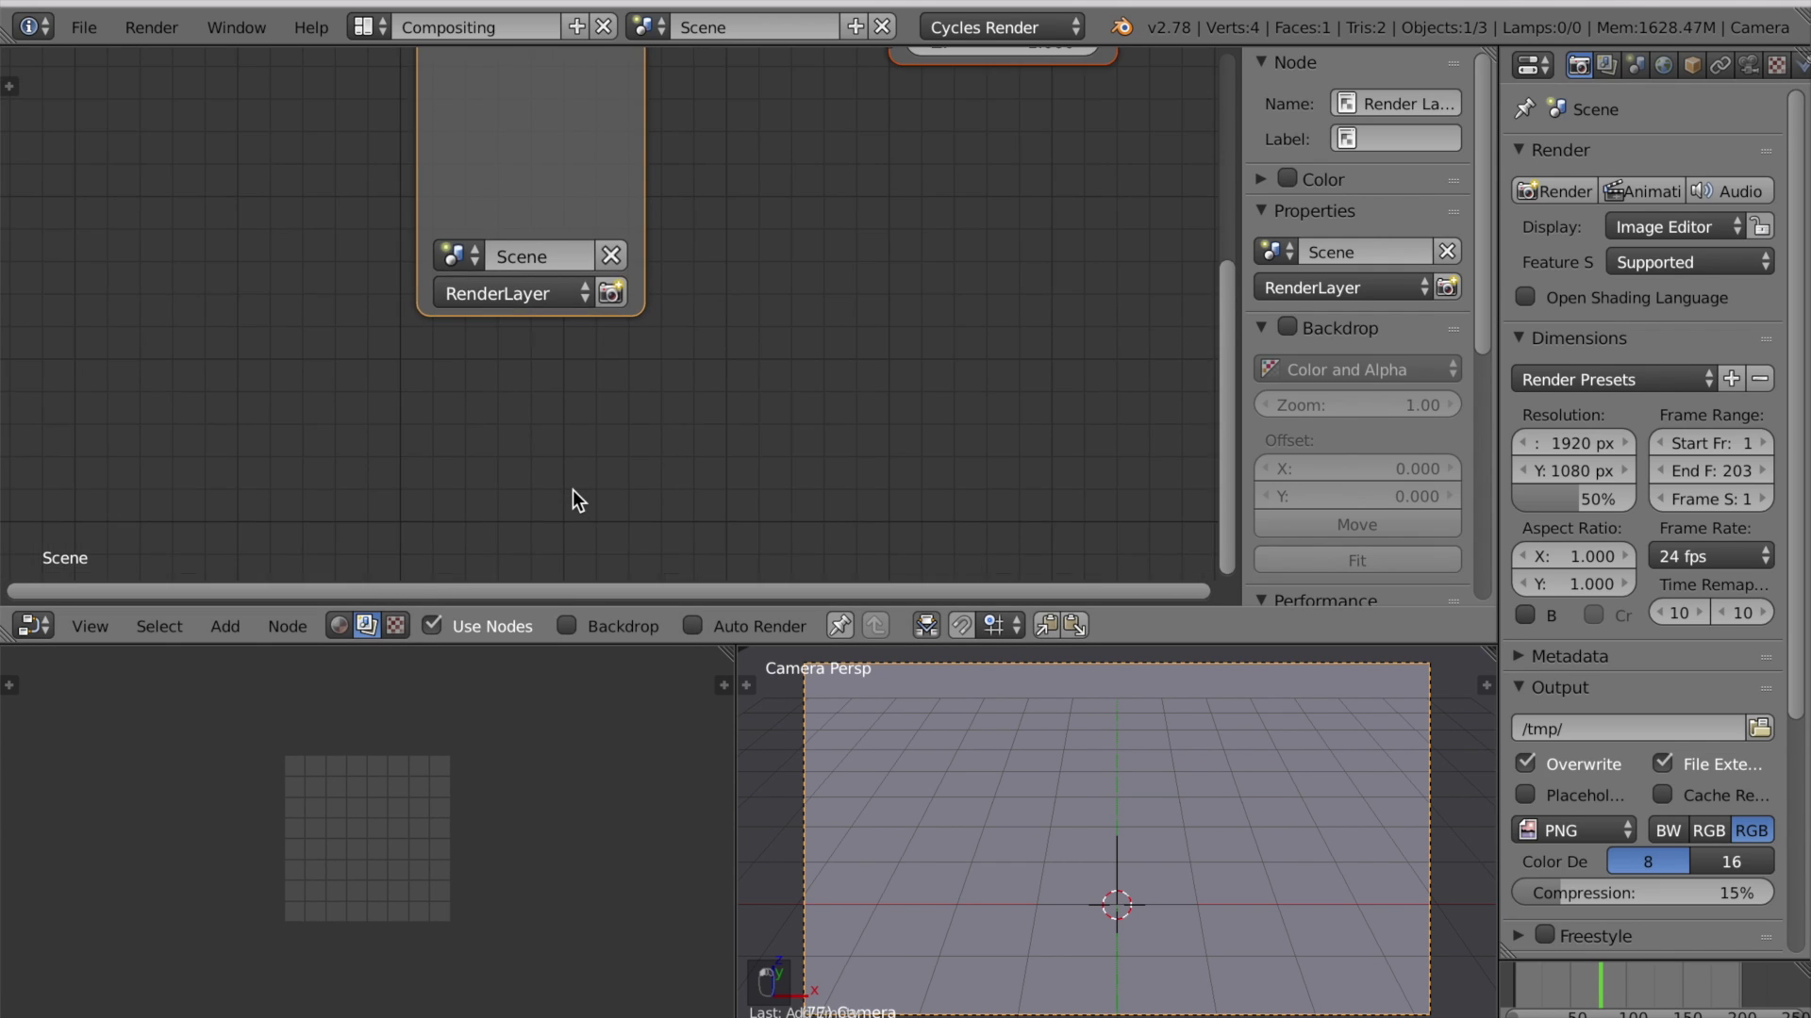
key("Home")
left_click_drag(503, 254, 183, 360)
left_click(296, 217)
Step: Add Movie Clip, Stabilize 2D and Scale nodes across the top of the node editor
key("shift+a")
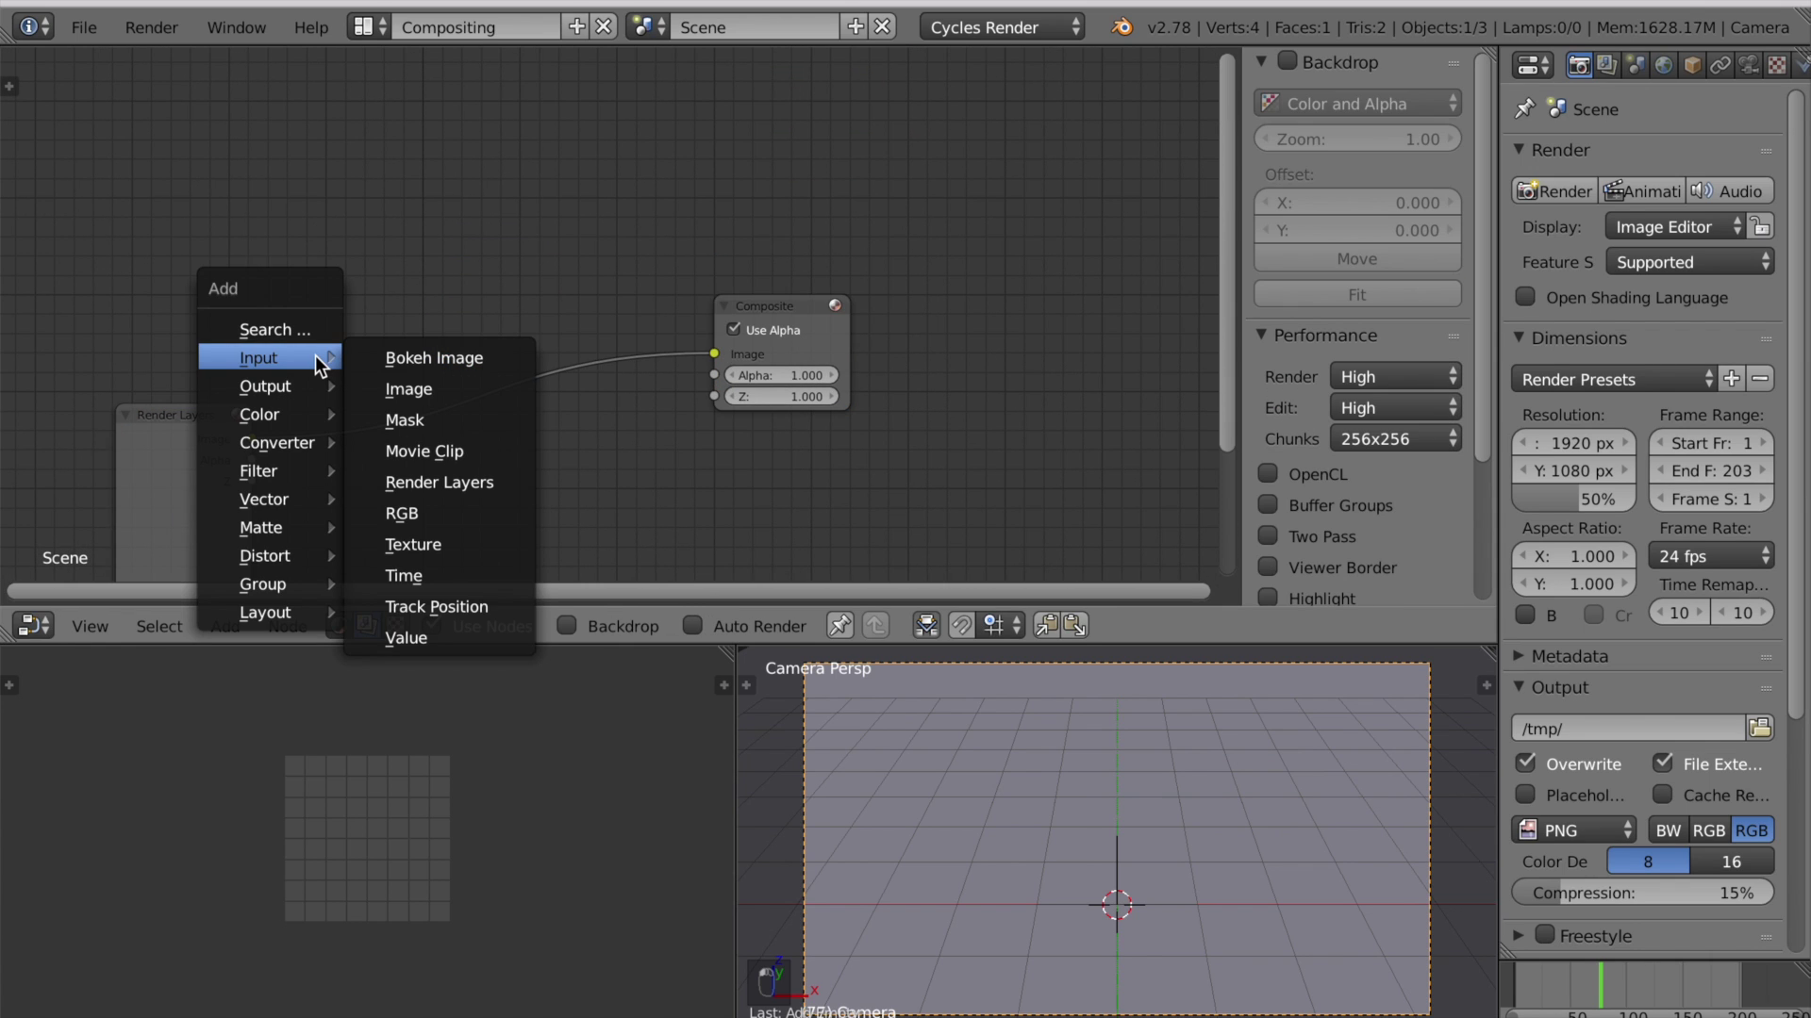
left_click(448, 453)
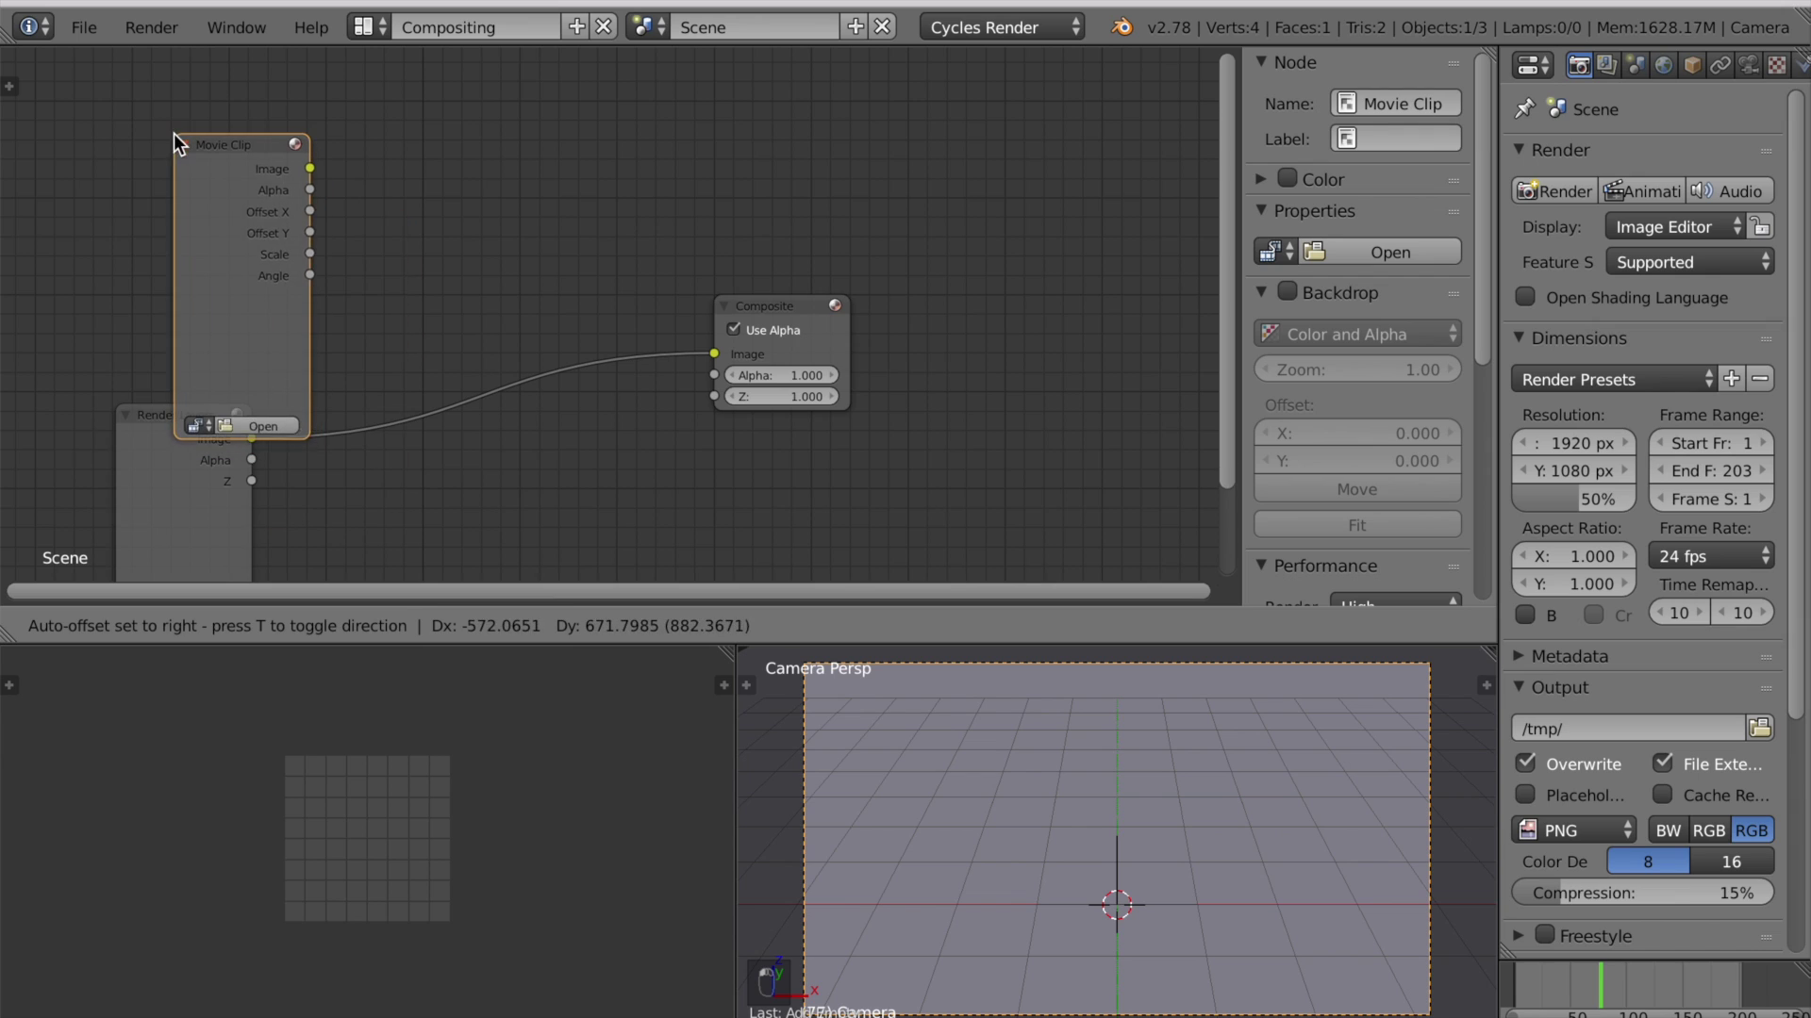
left_click(84, 73)
key("shift+a")
mouse_move(396, 463)
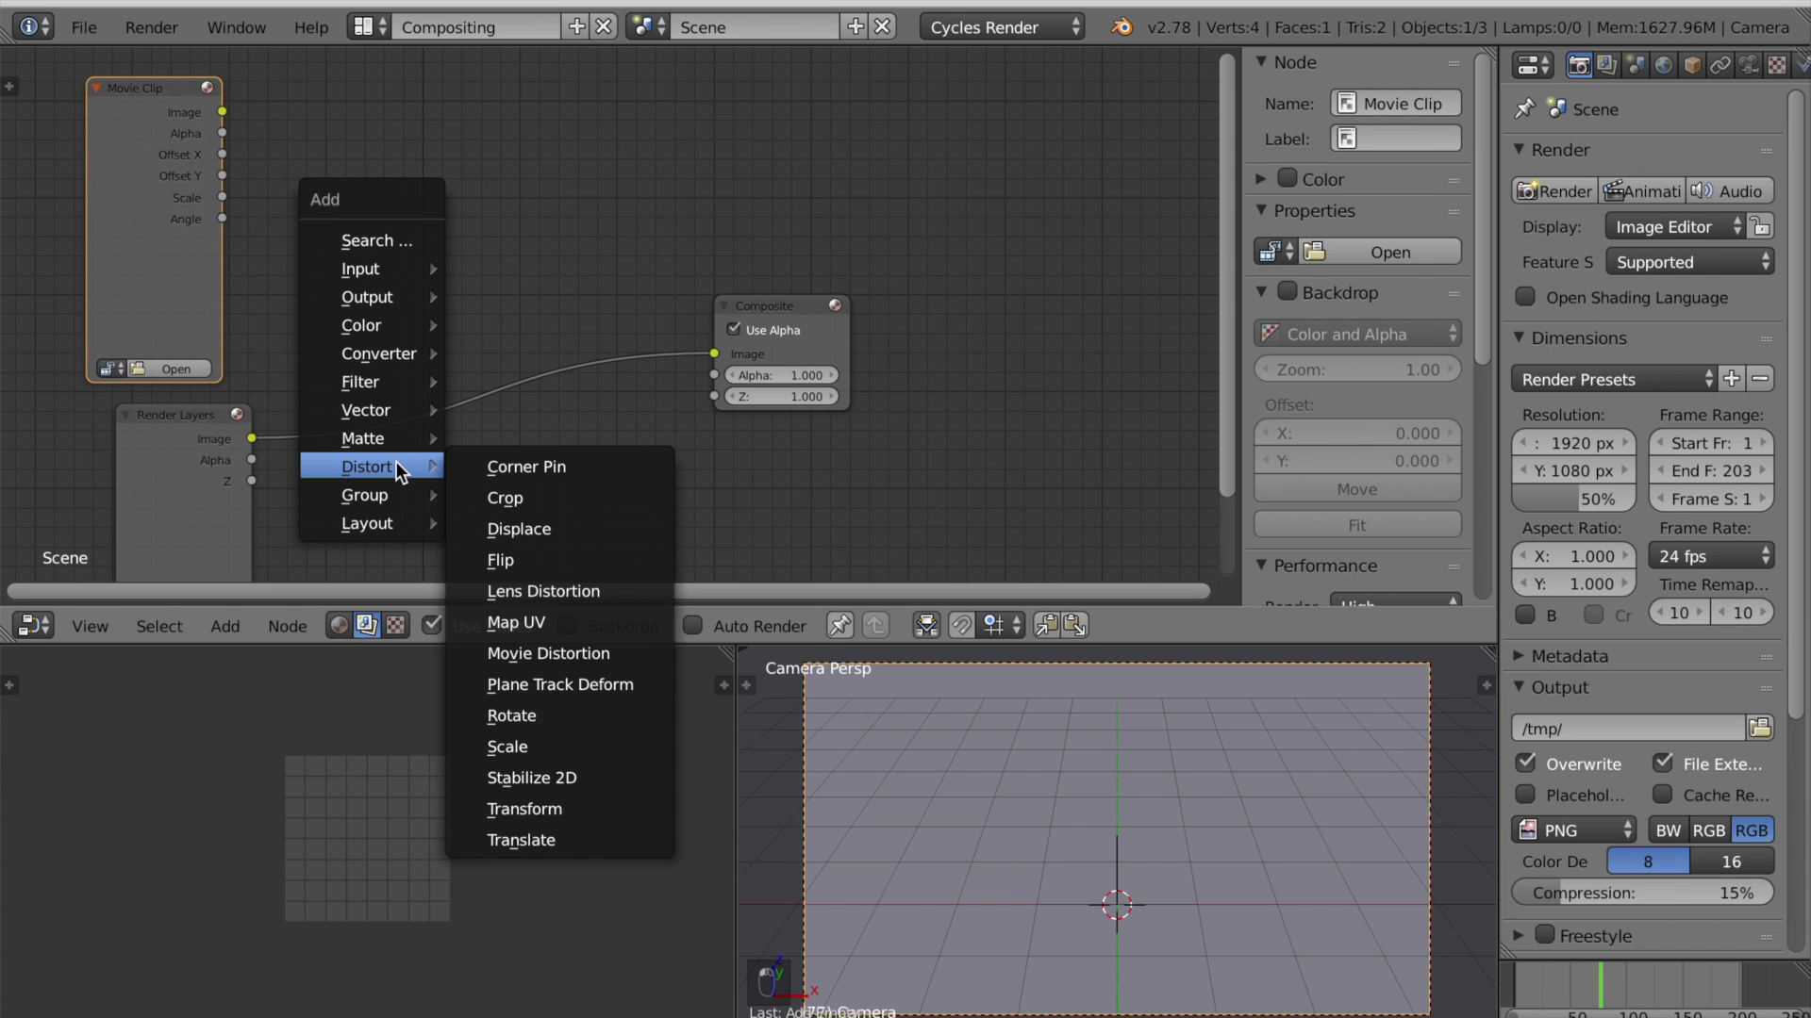
left_click(598, 777)
left_click(387, 184)
key("shift+a")
mouse_move(600, 256)
mouse_move(585, 321)
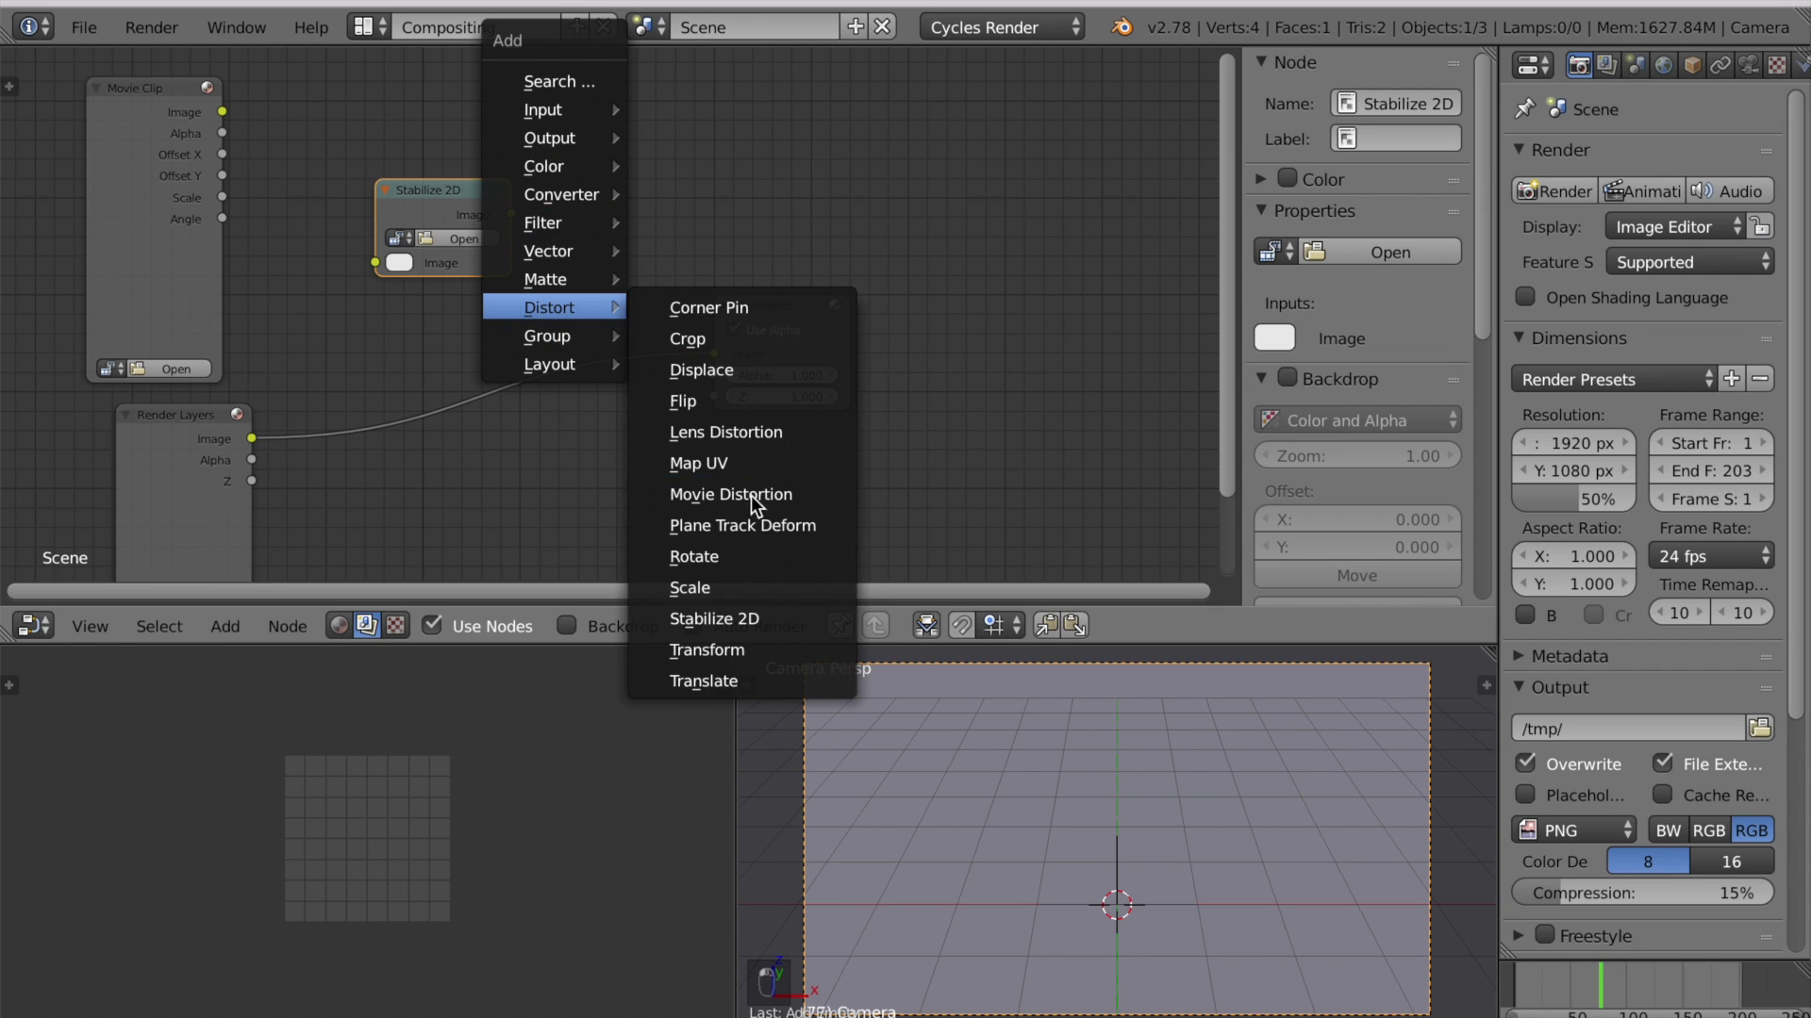
left_click(720, 588)
left_click(565, 117)
Step: Link Movie Clip into Stabilize 2D and Stabilize 2D into Scale, tidying node positions
left_click_drag(434, 190, 406, 158)
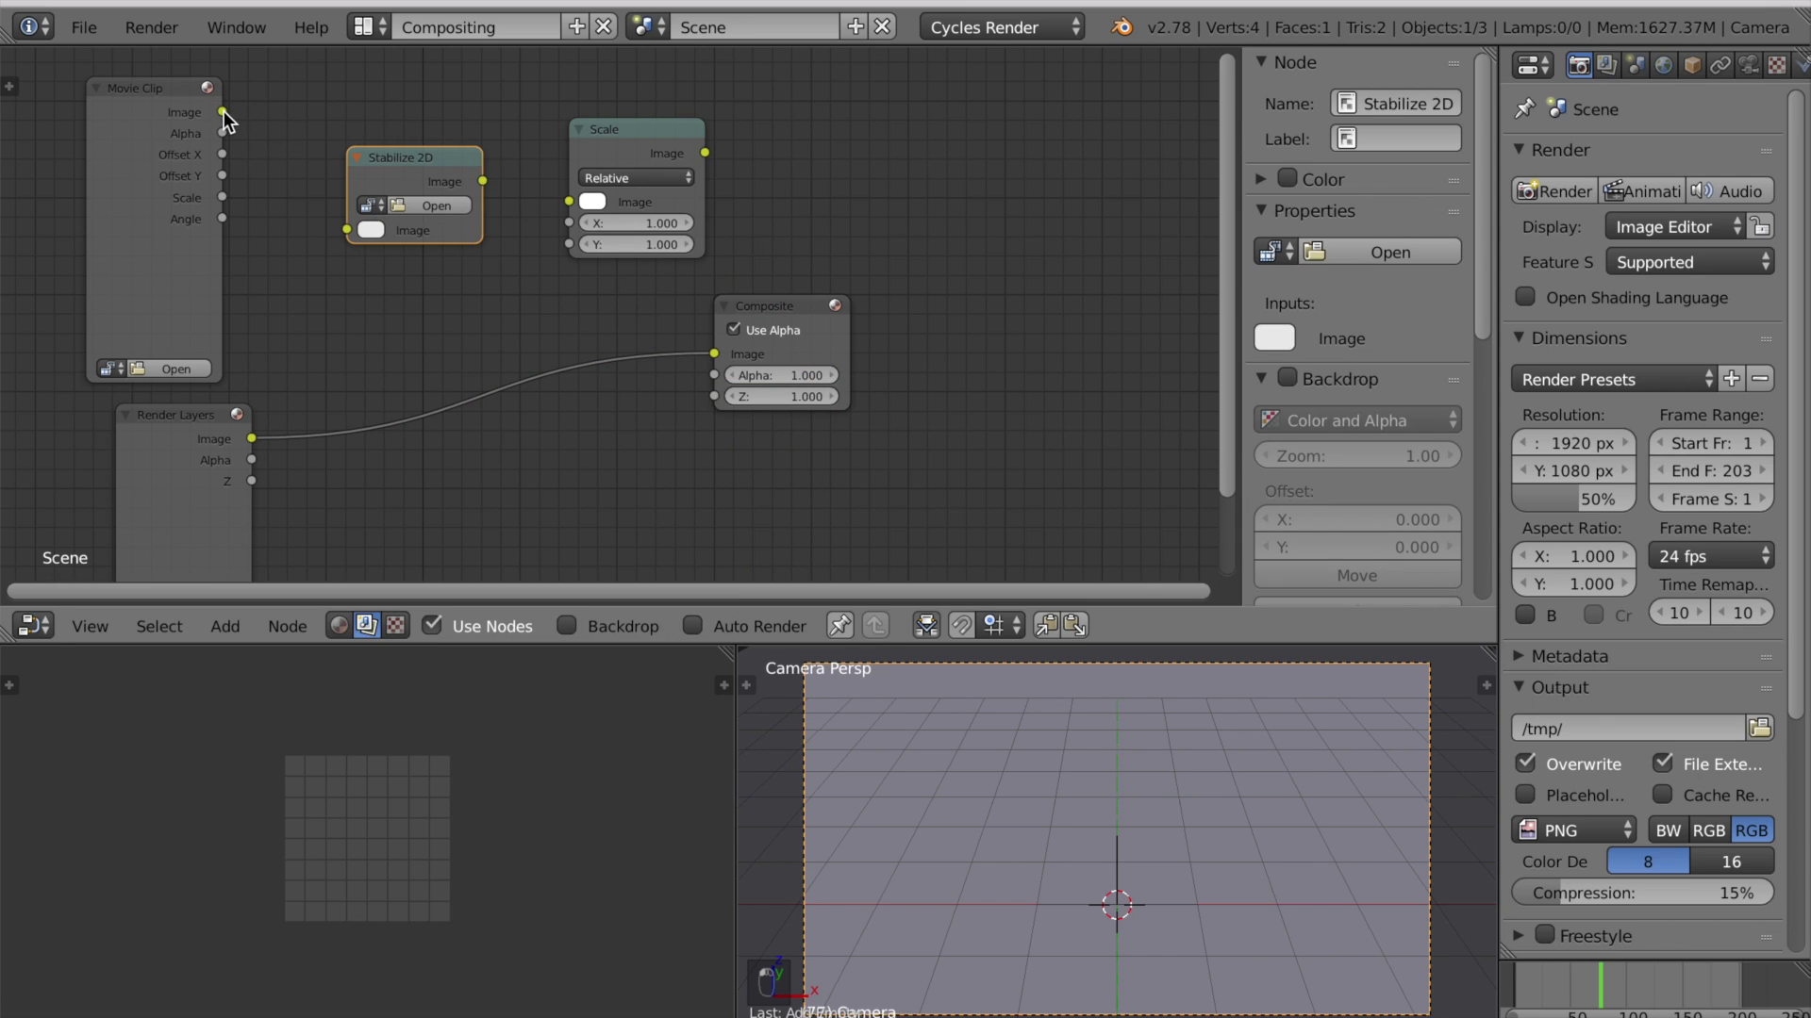
left_click_drag(223, 111, 347, 229)
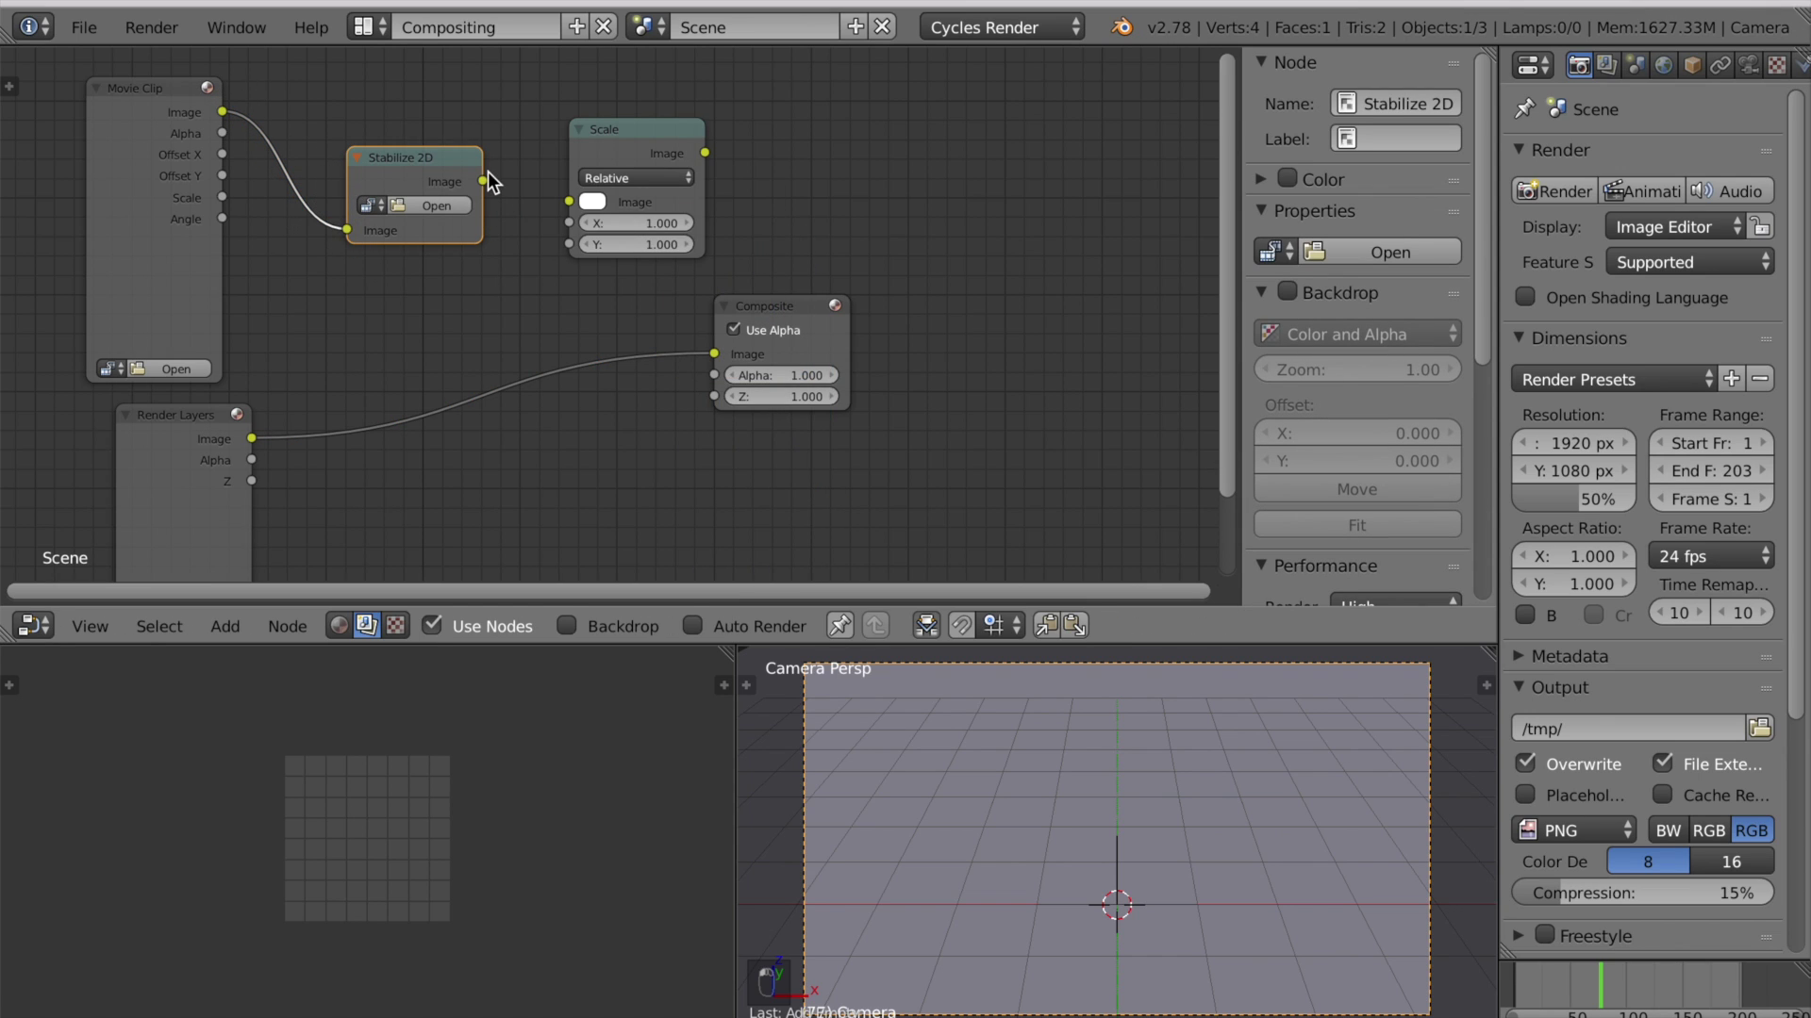
left_click_drag(483, 181, 570, 200)
left_click_drag(645, 156, 599, 190)
left_click_drag(415, 158, 373, 149)
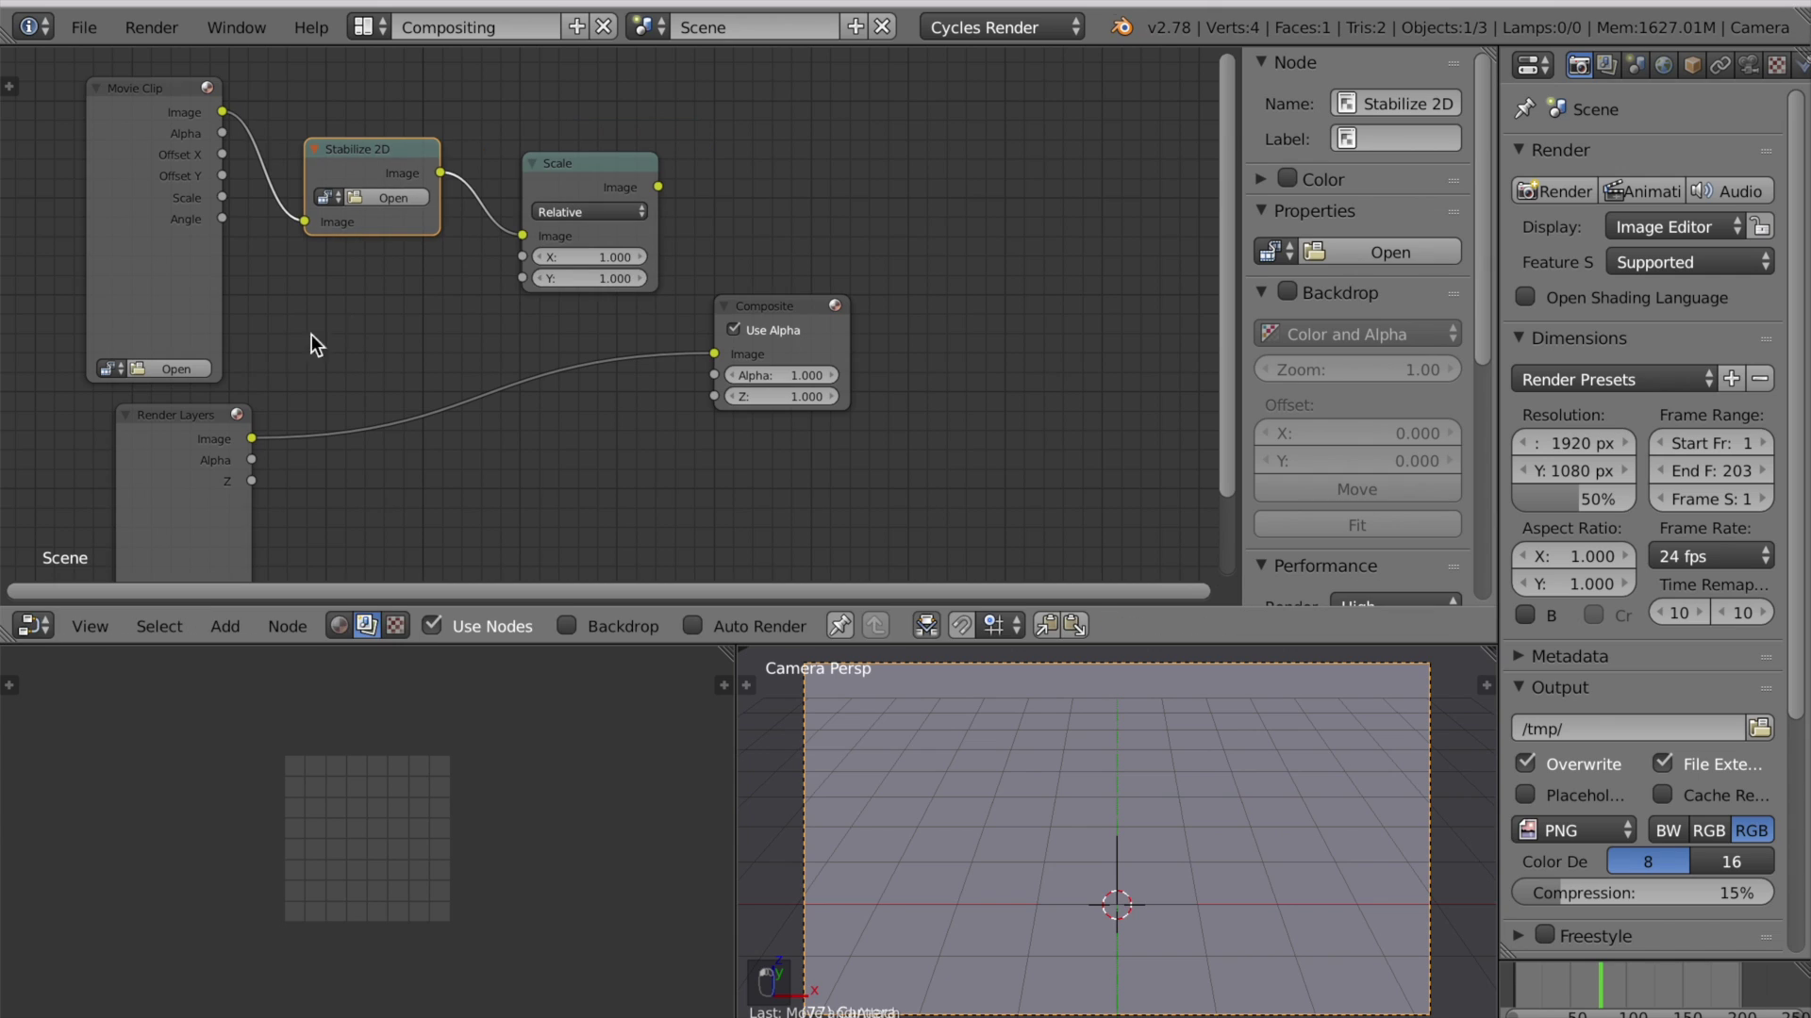
Step: Load the clip in the Movie Clip and Stabilize 2D nodes and set Scale to Render Size
left_click(111, 369)
left_click(118, 396)
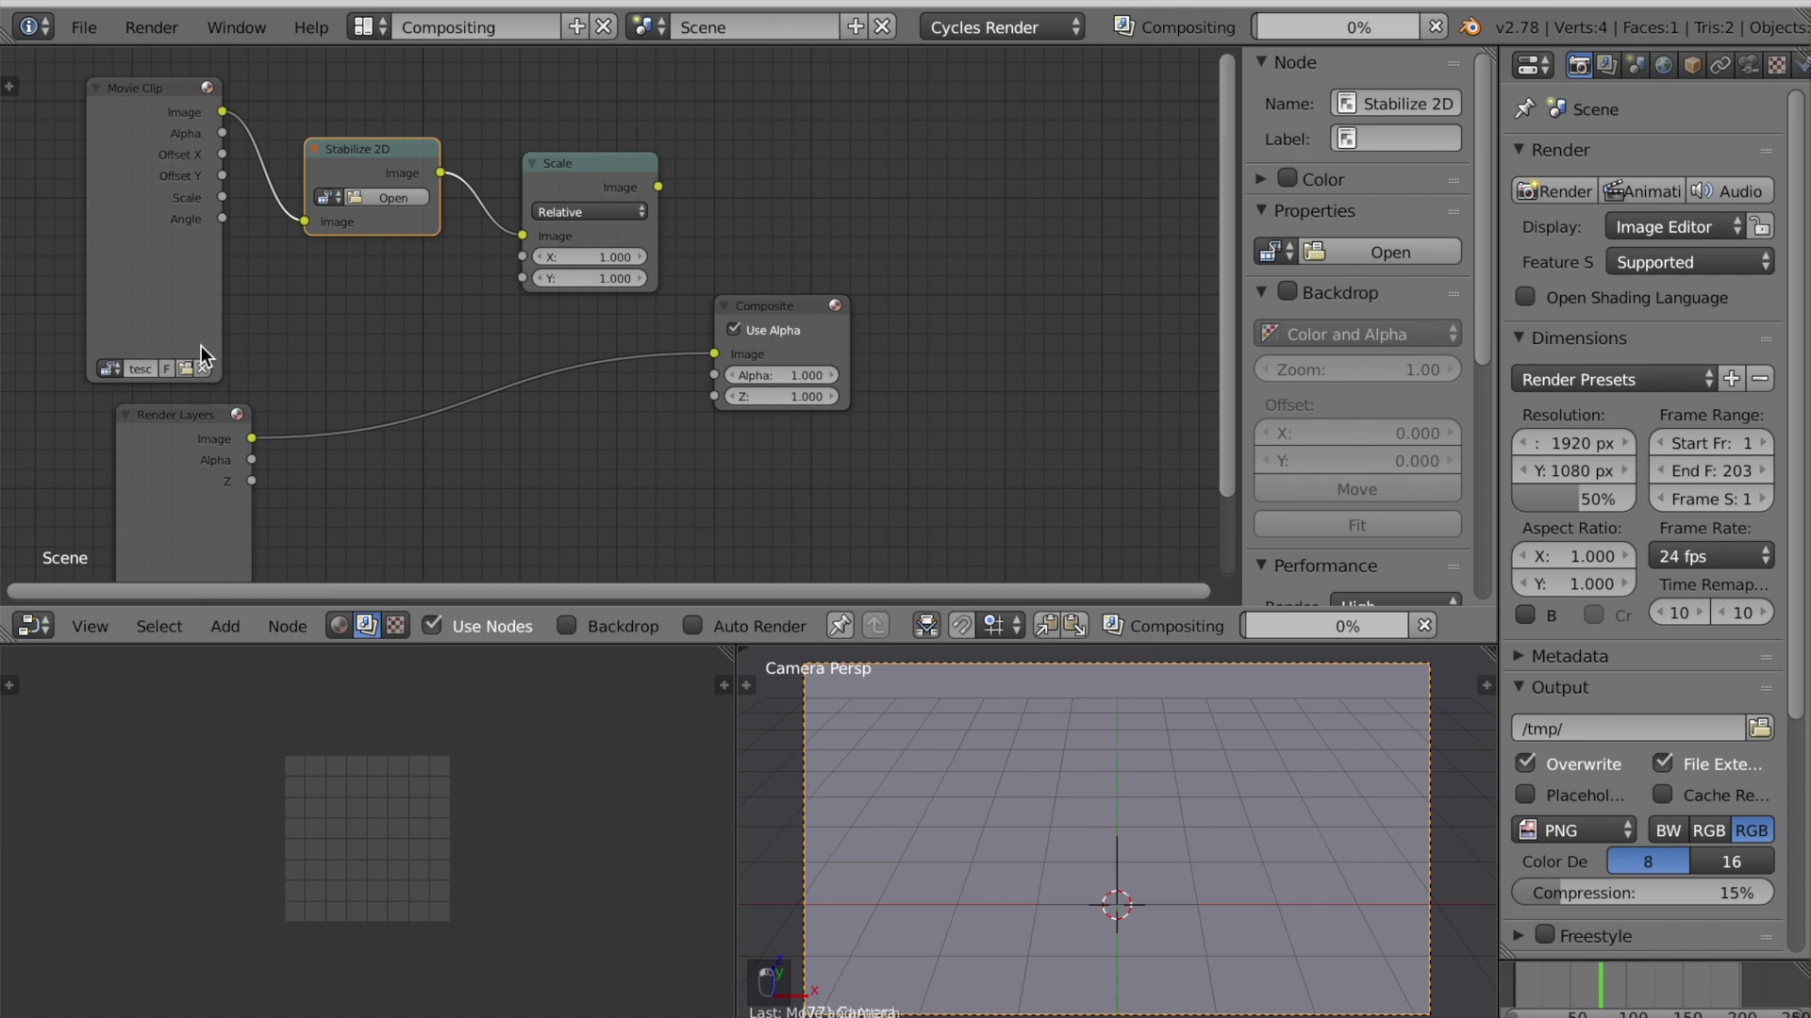
left_click(323, 197)
left_click(375, 233)
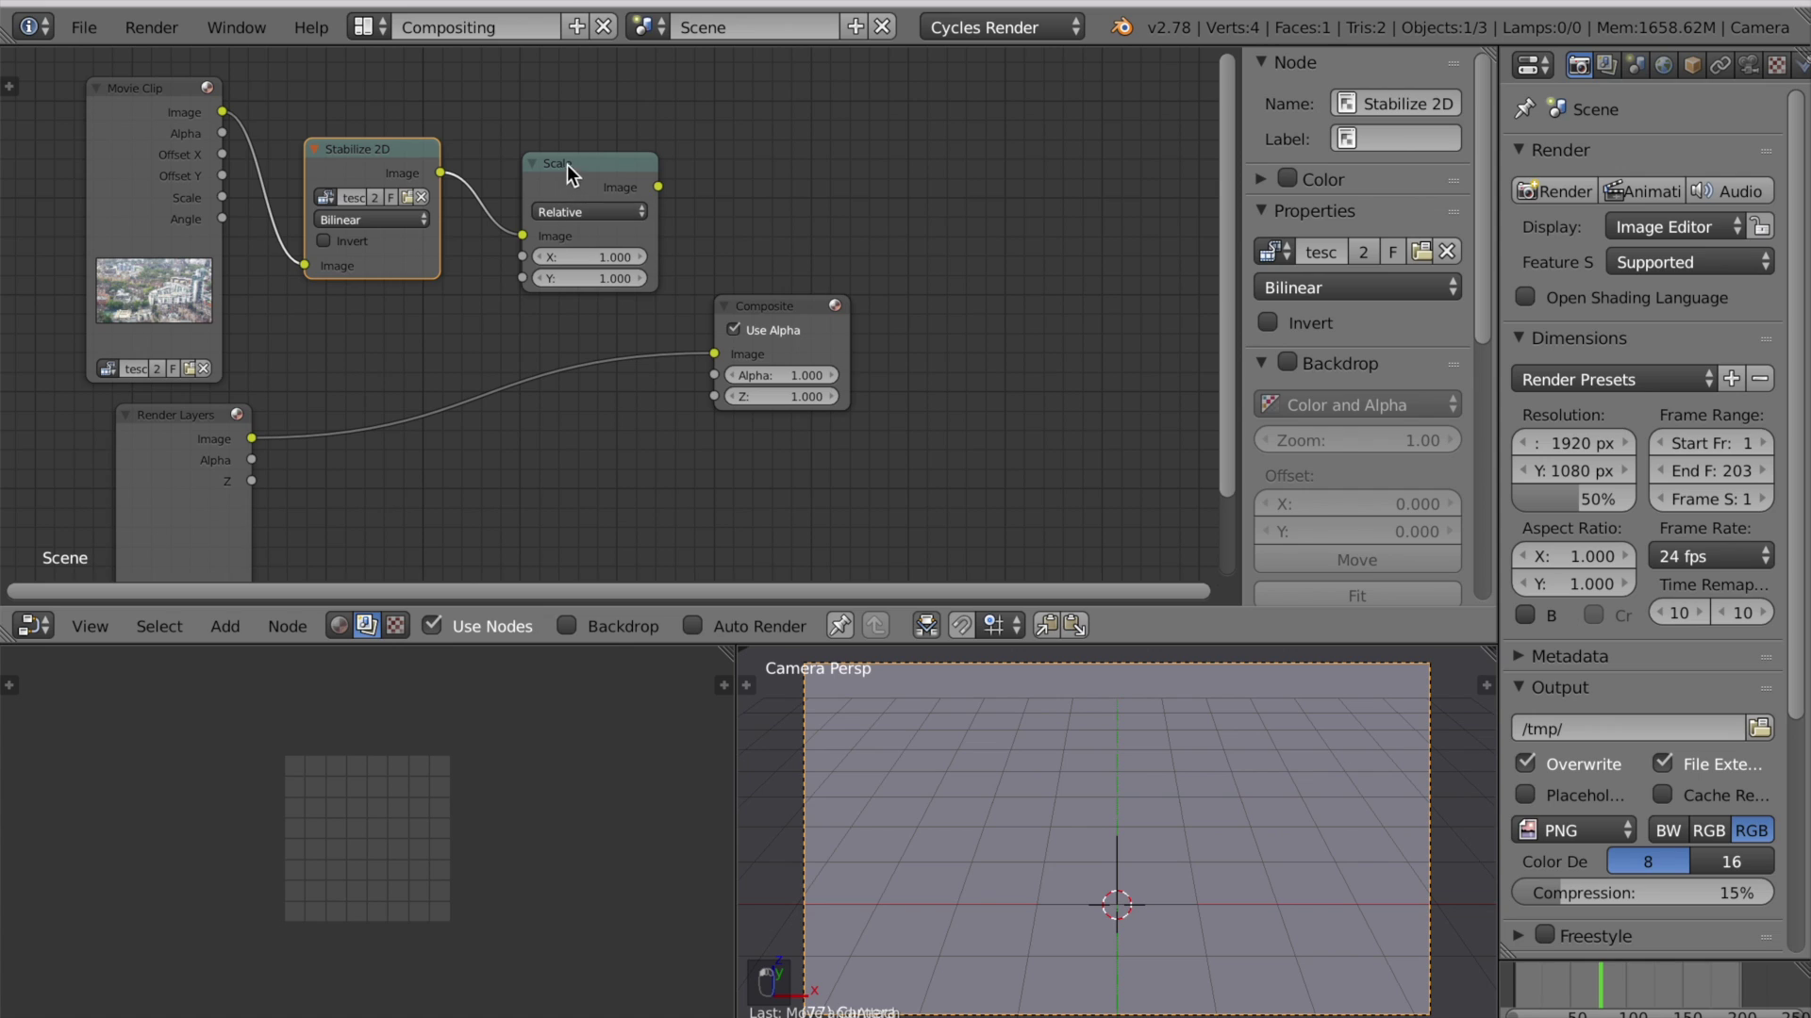
left_click(592, 214)
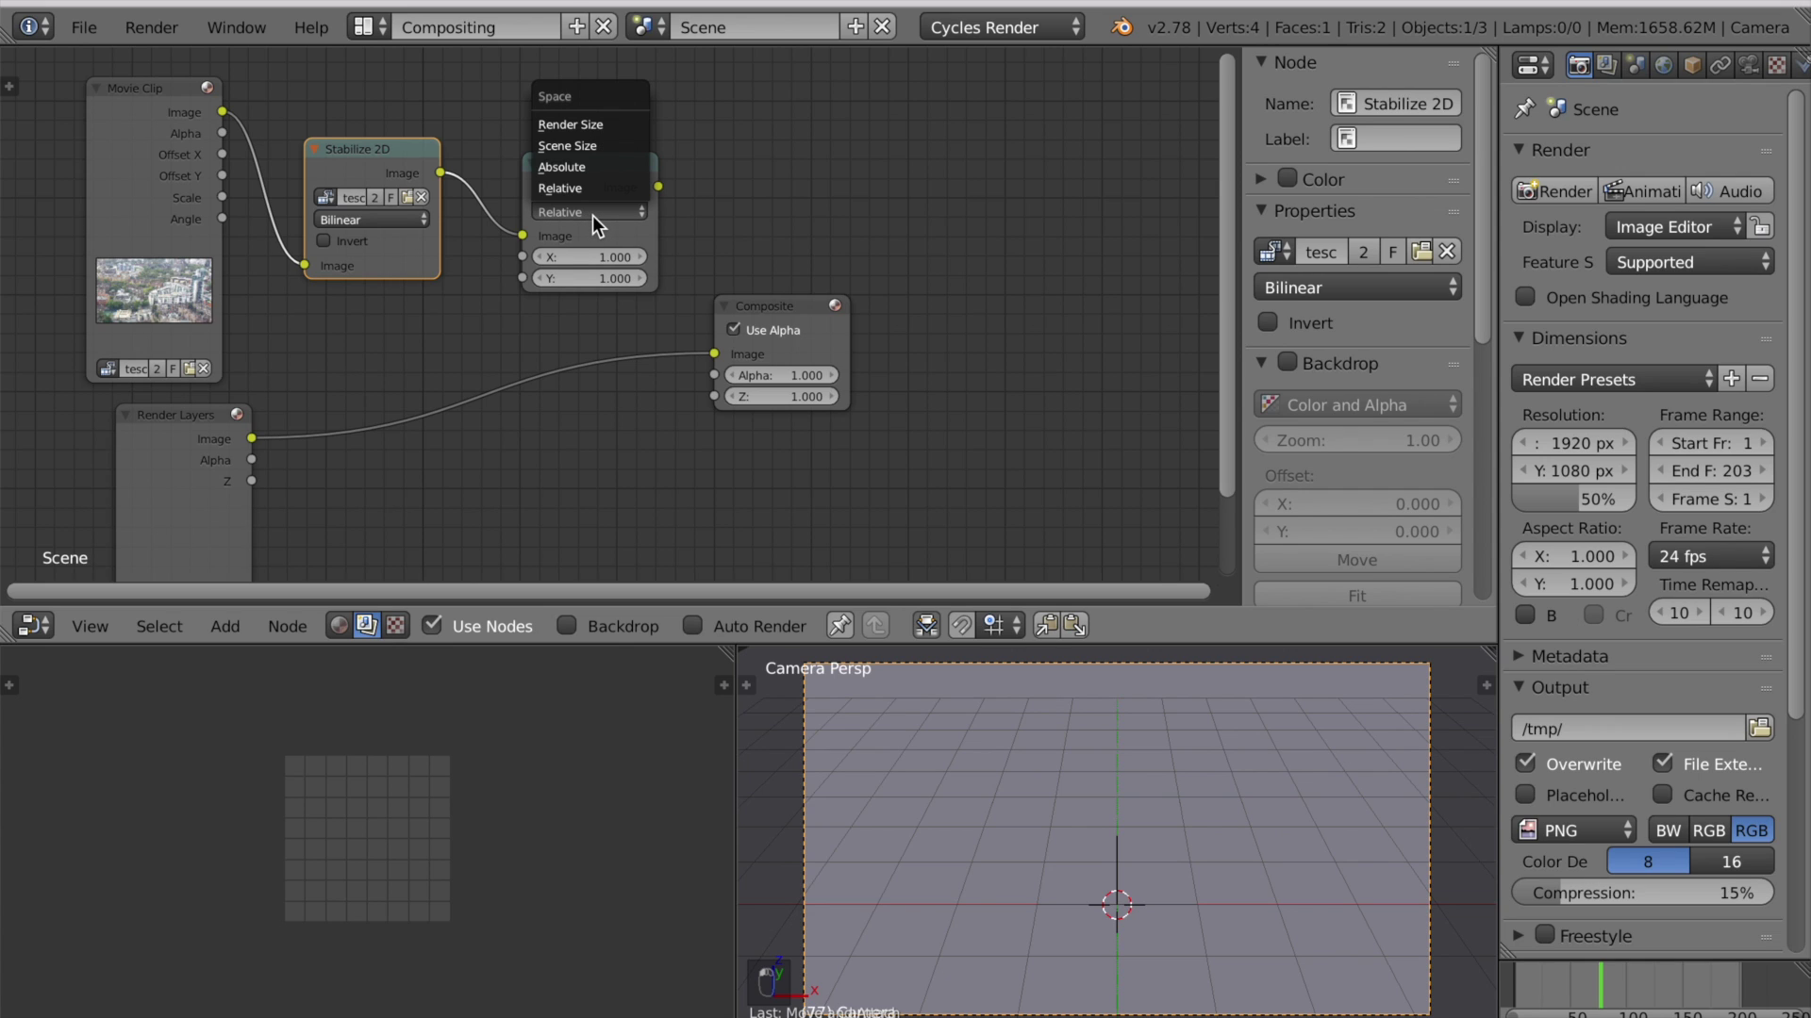
left_click(615, 126)
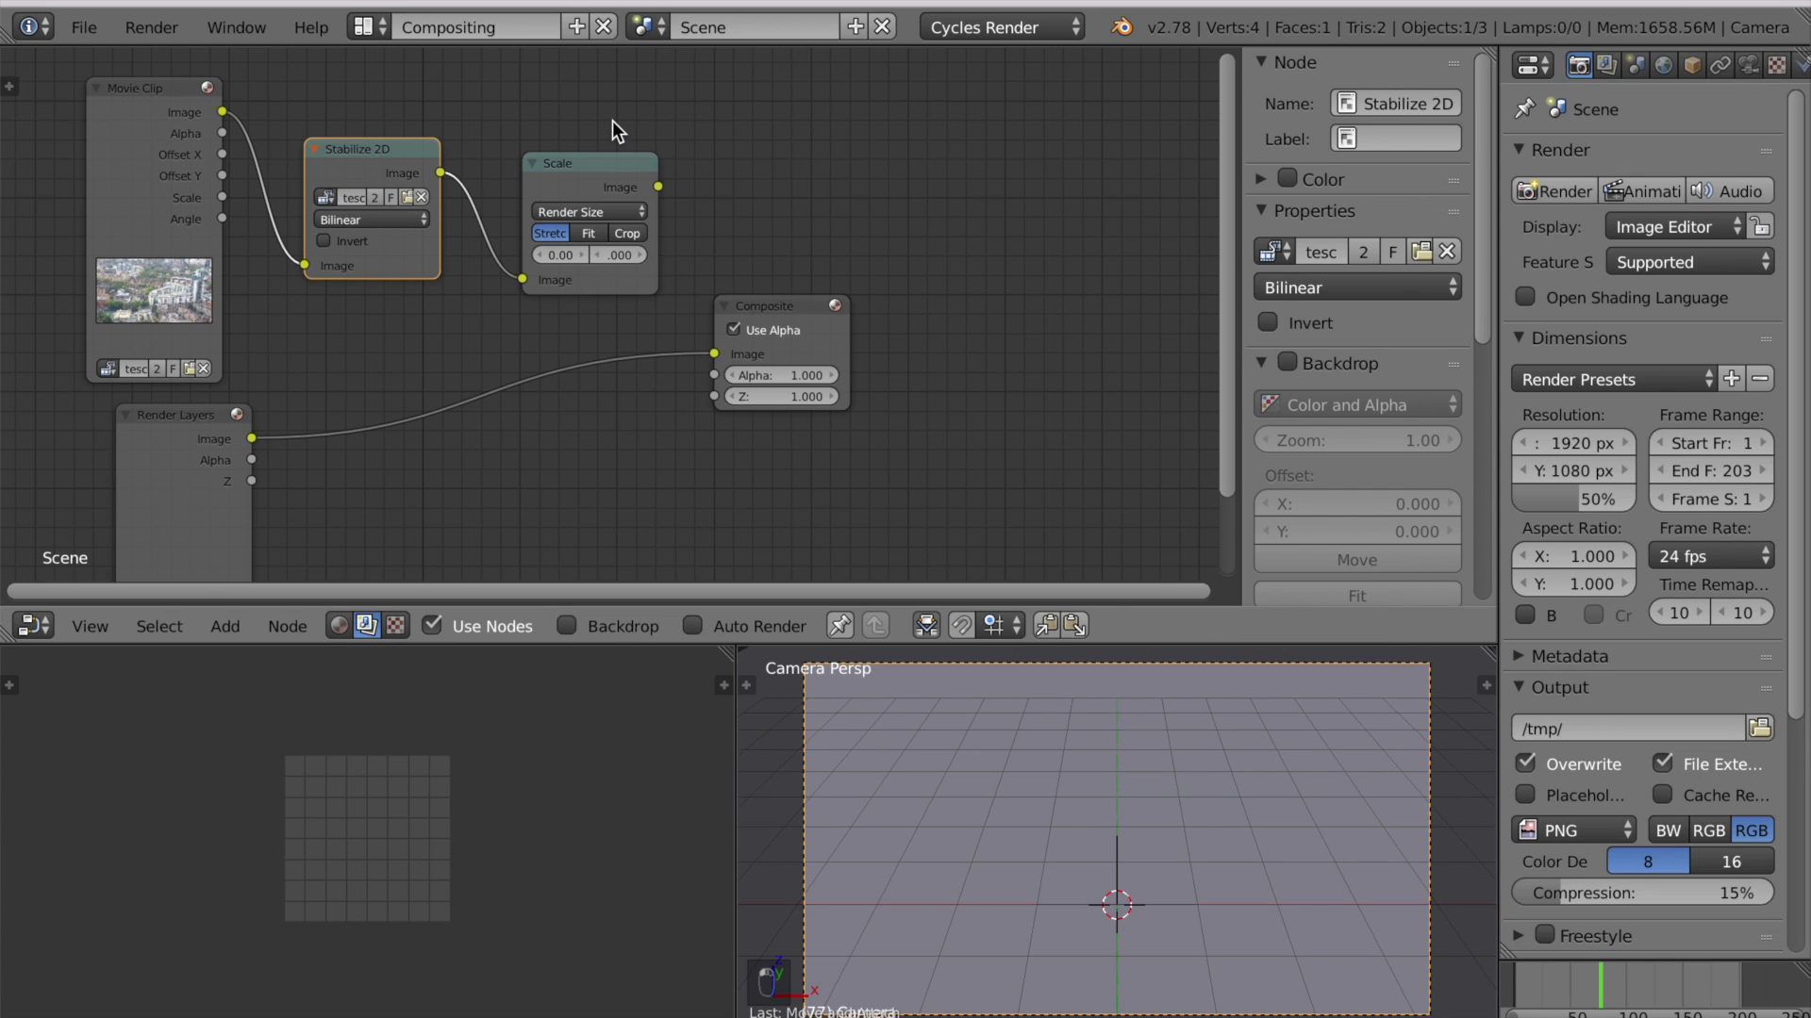
left_click_drag(768, 306, 1082, 314)
key("shift+a")
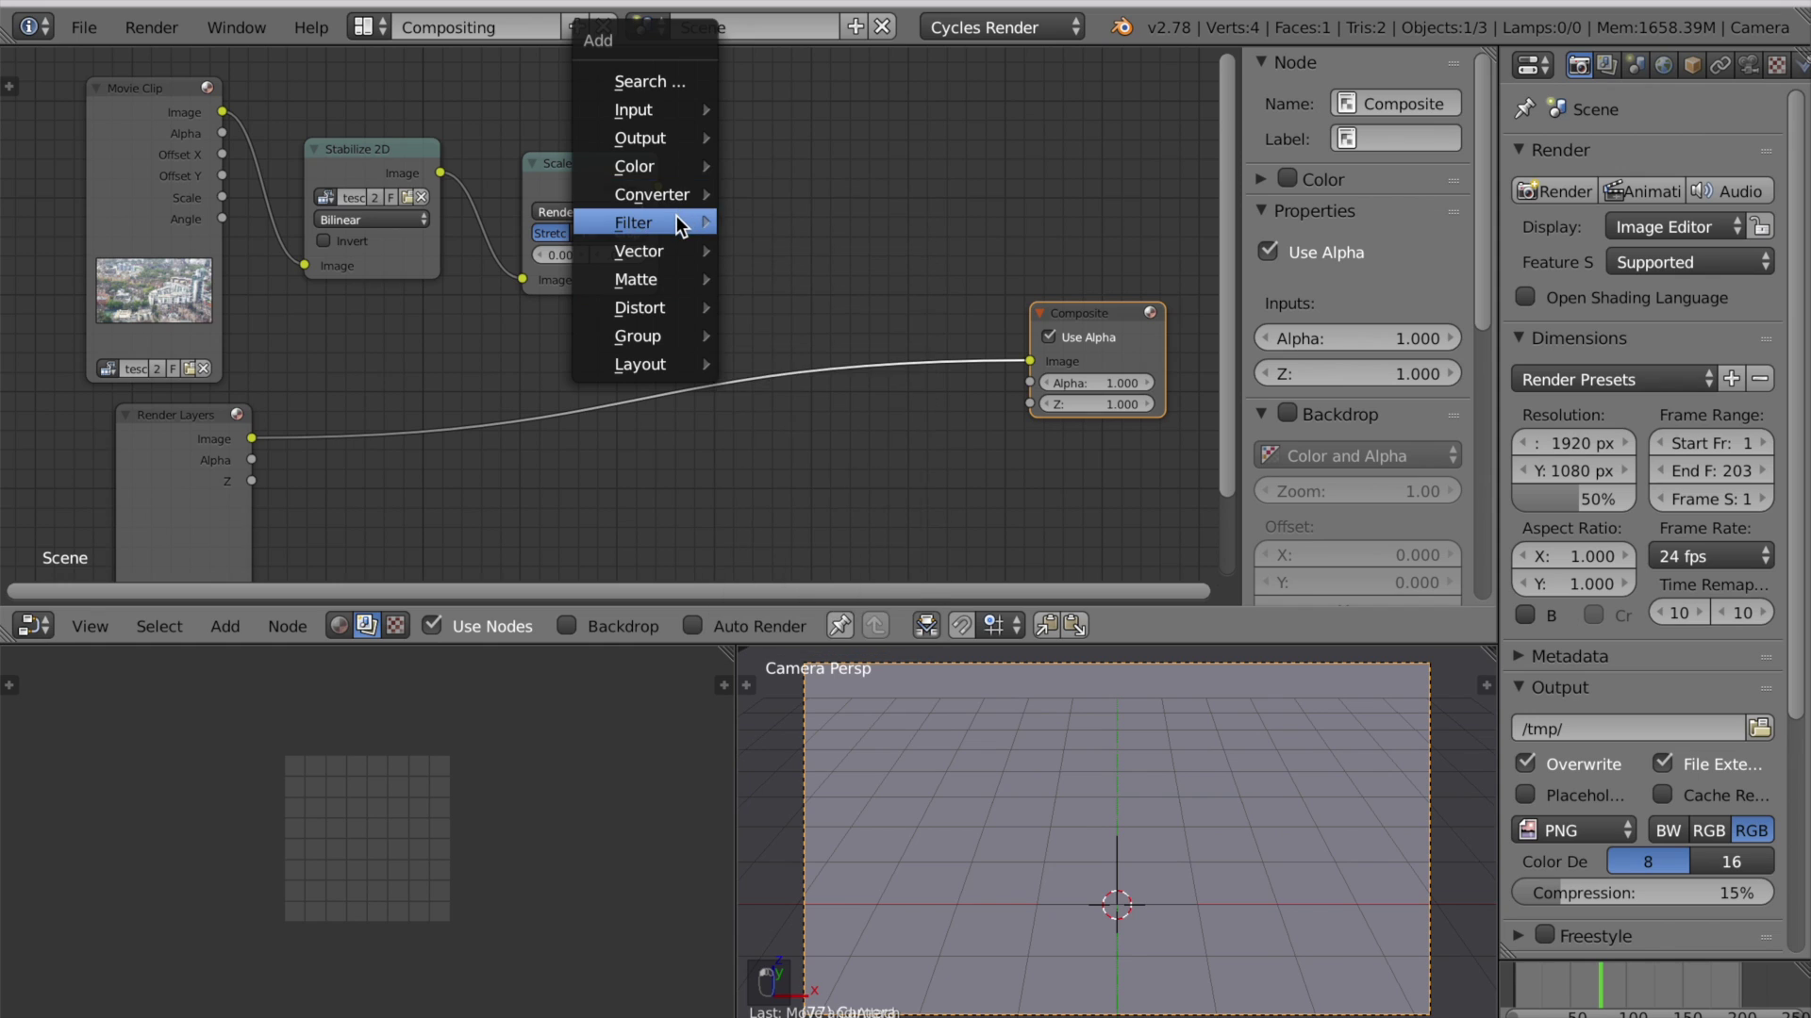
Step: Add a Defocus node fed by the Scale image and Render Layers Z, outputting to Composite
mouse_move(677, 223)
left_click(825, 317)
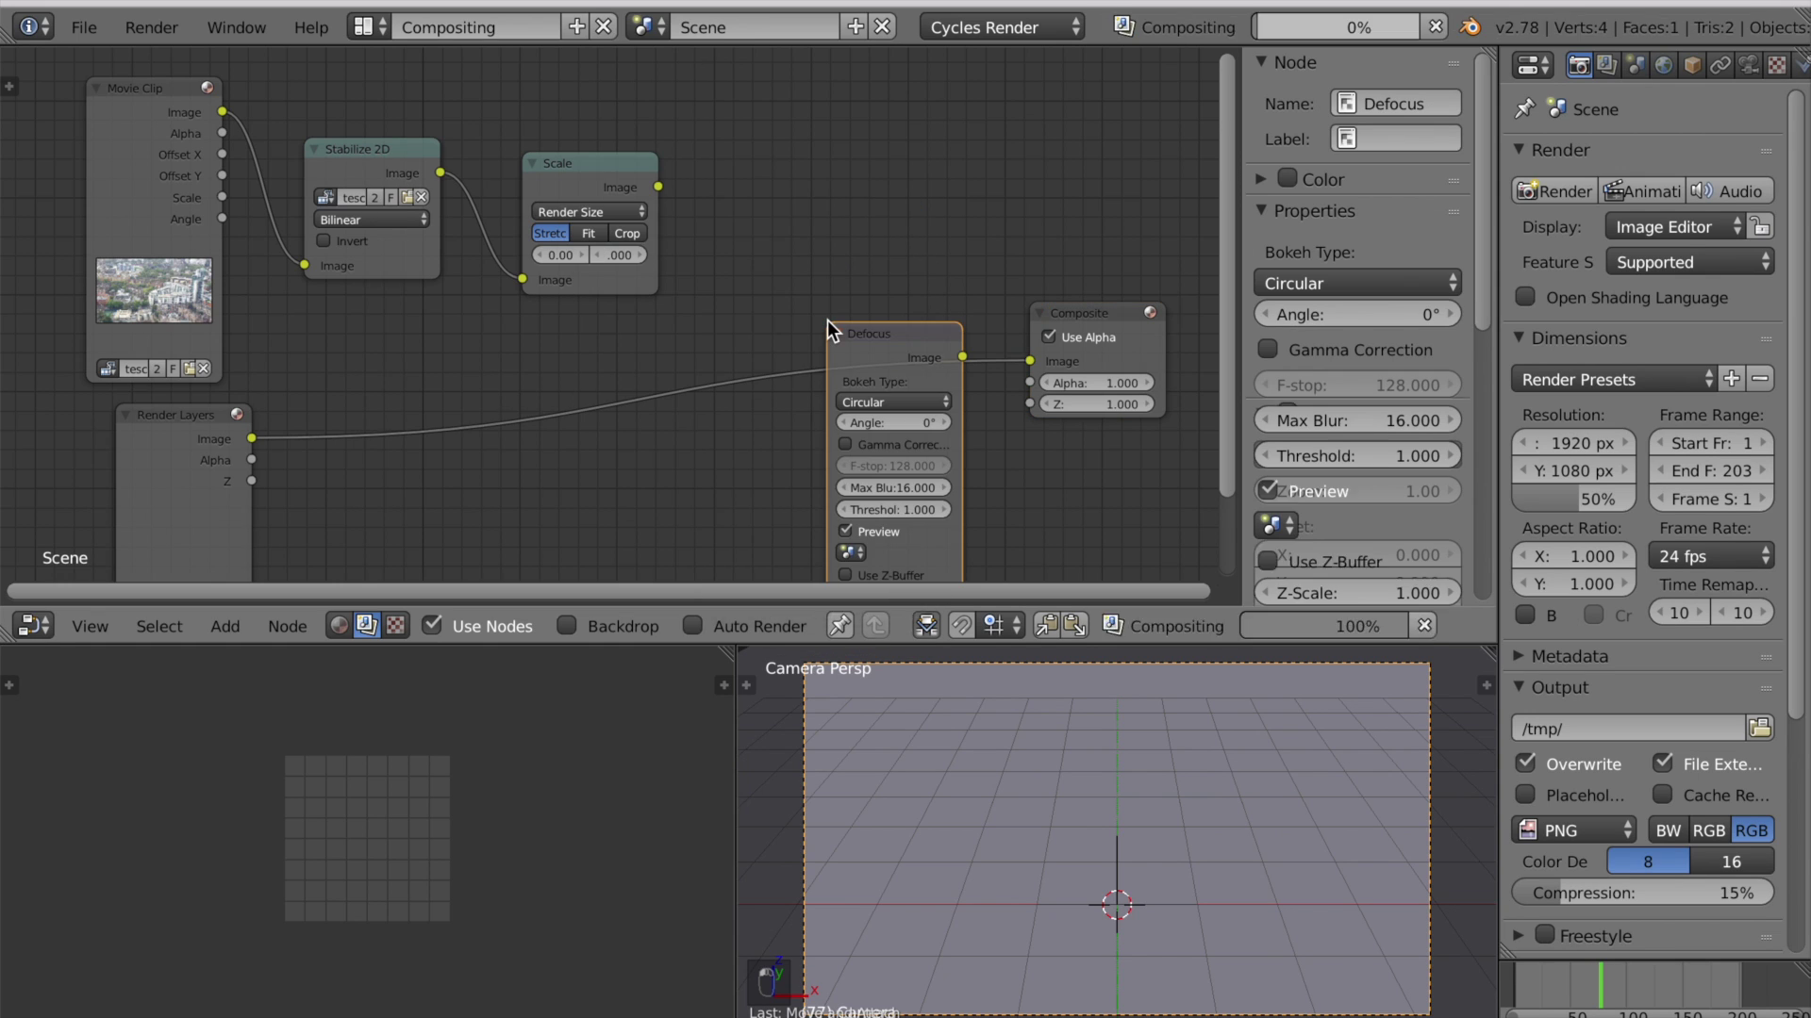
left_click(790, 534)
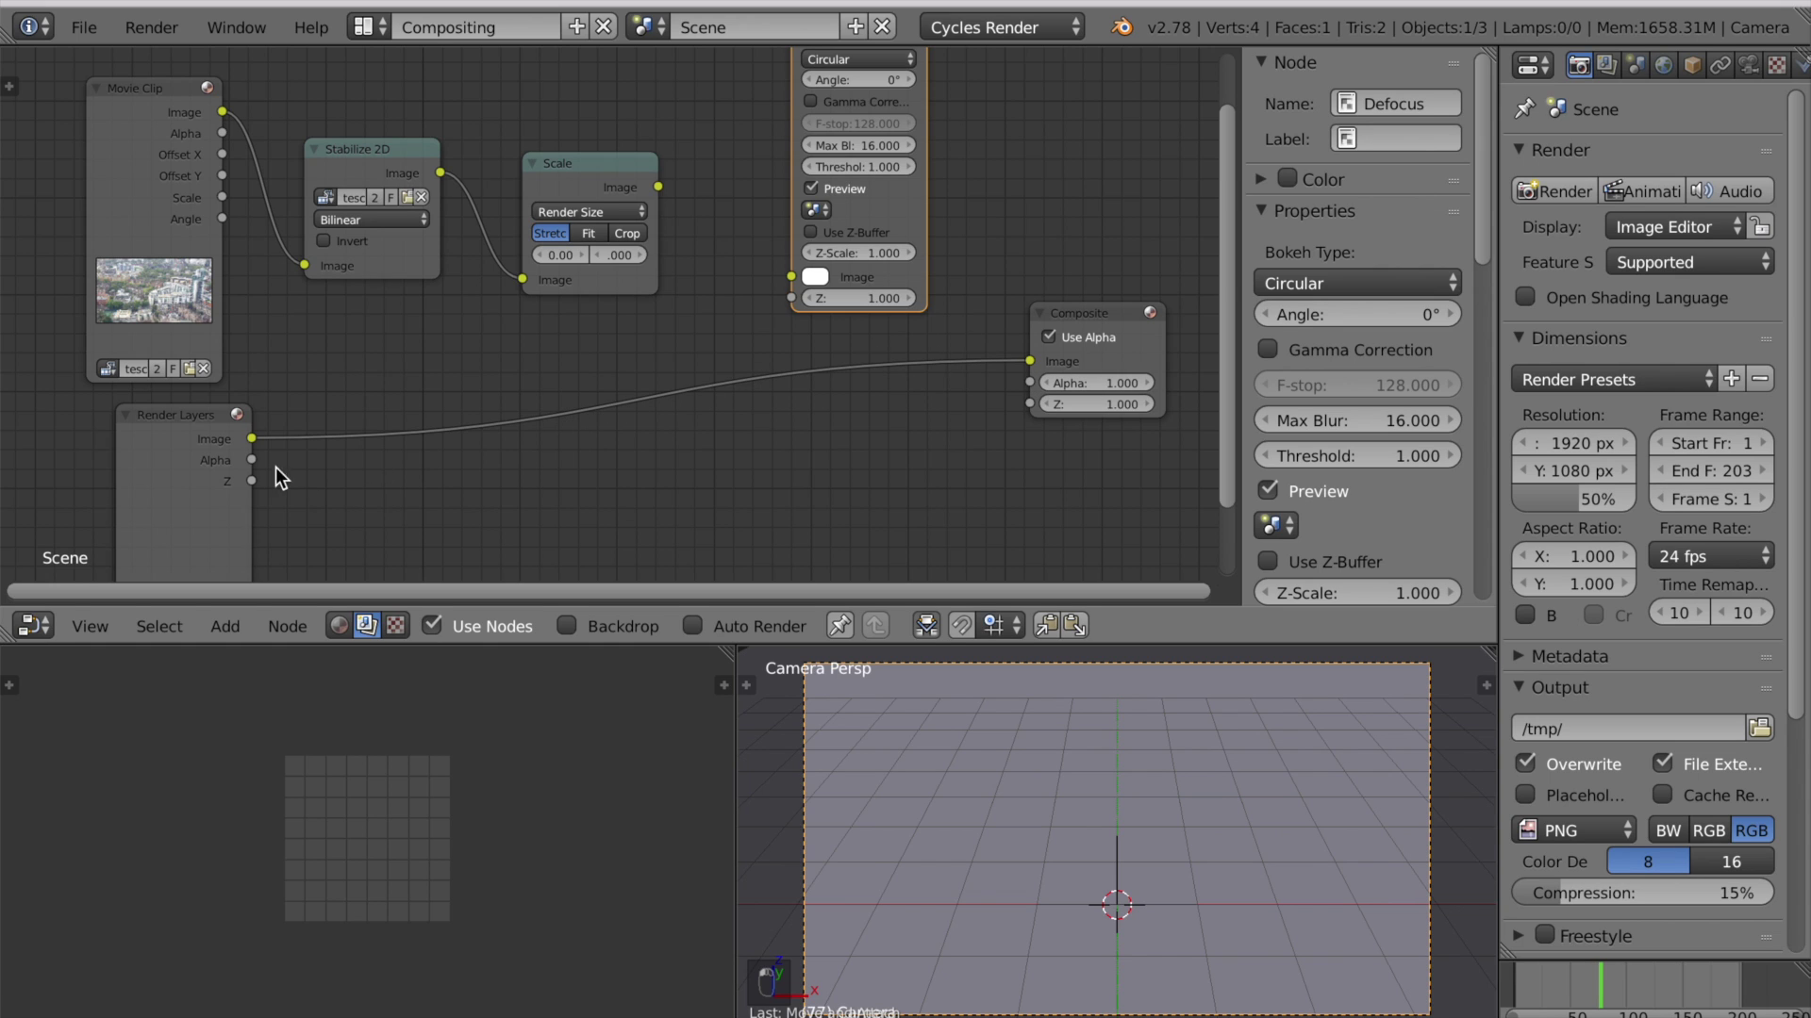
scroll(524, 375, "down", 1)
key("g")
left_click(853, 394)
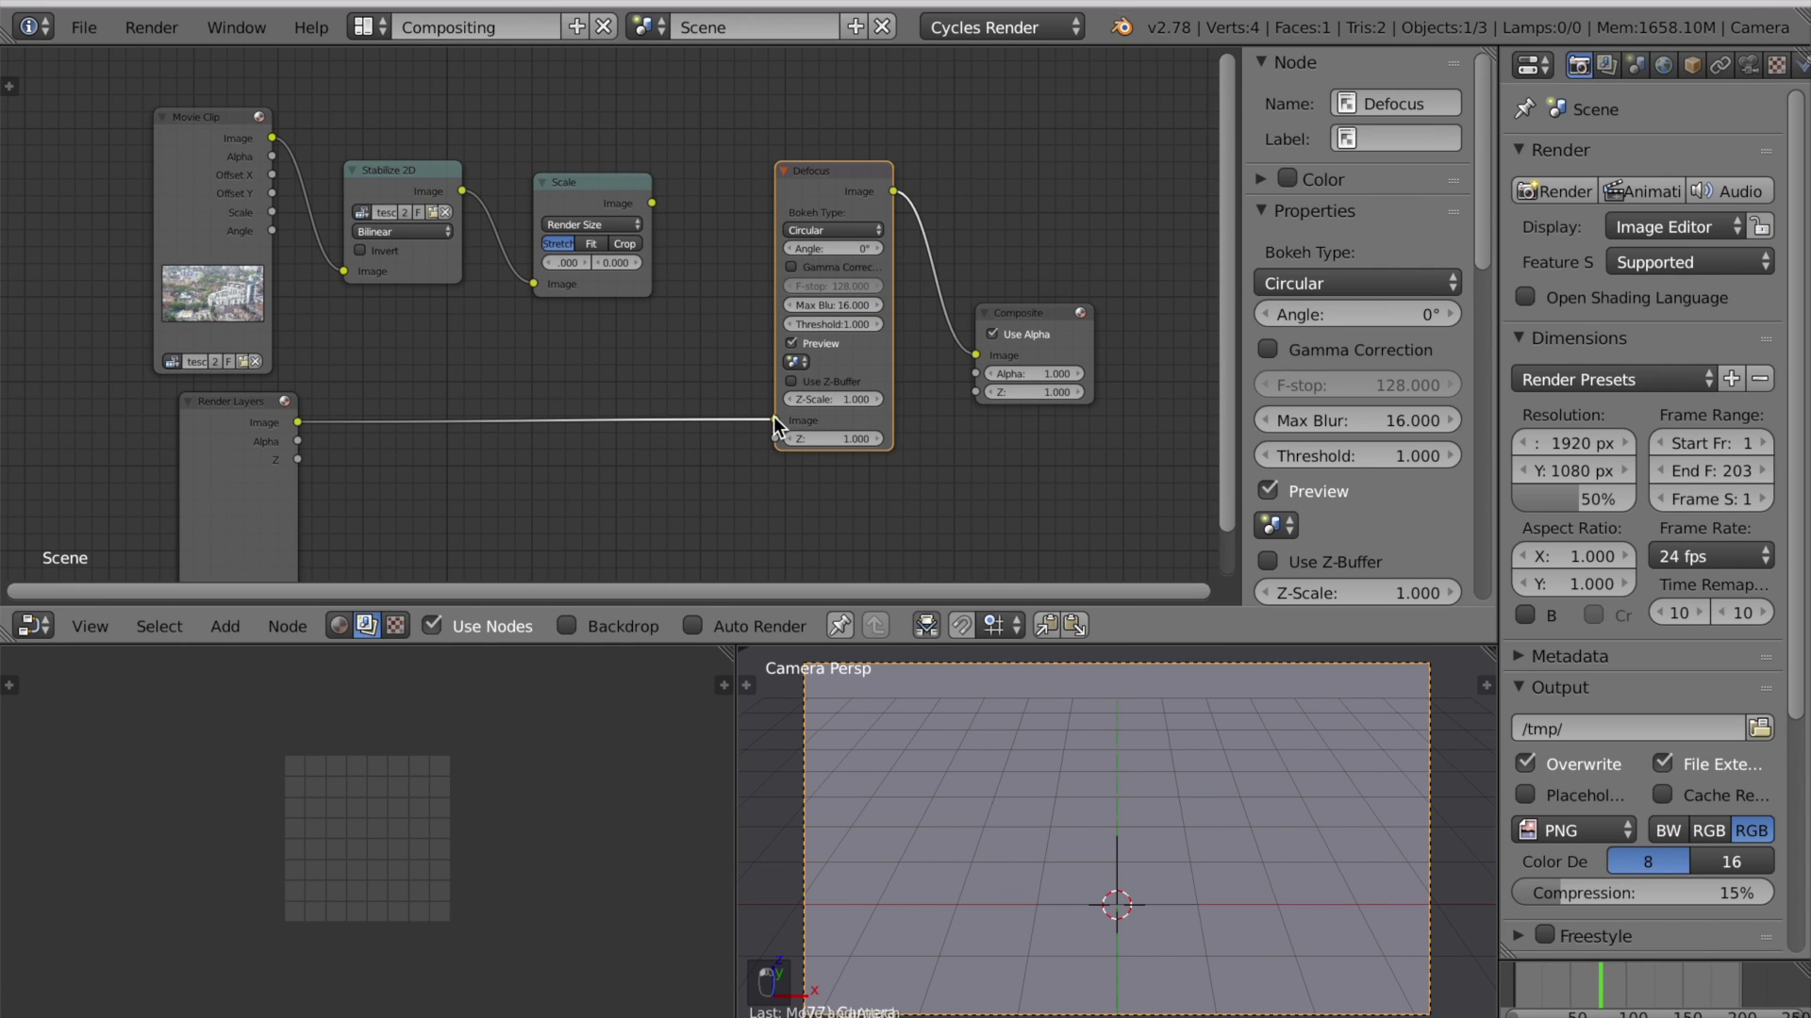
left_click_drag(773, 418, 657, 434)
scroll(651, 198, "up", 1)
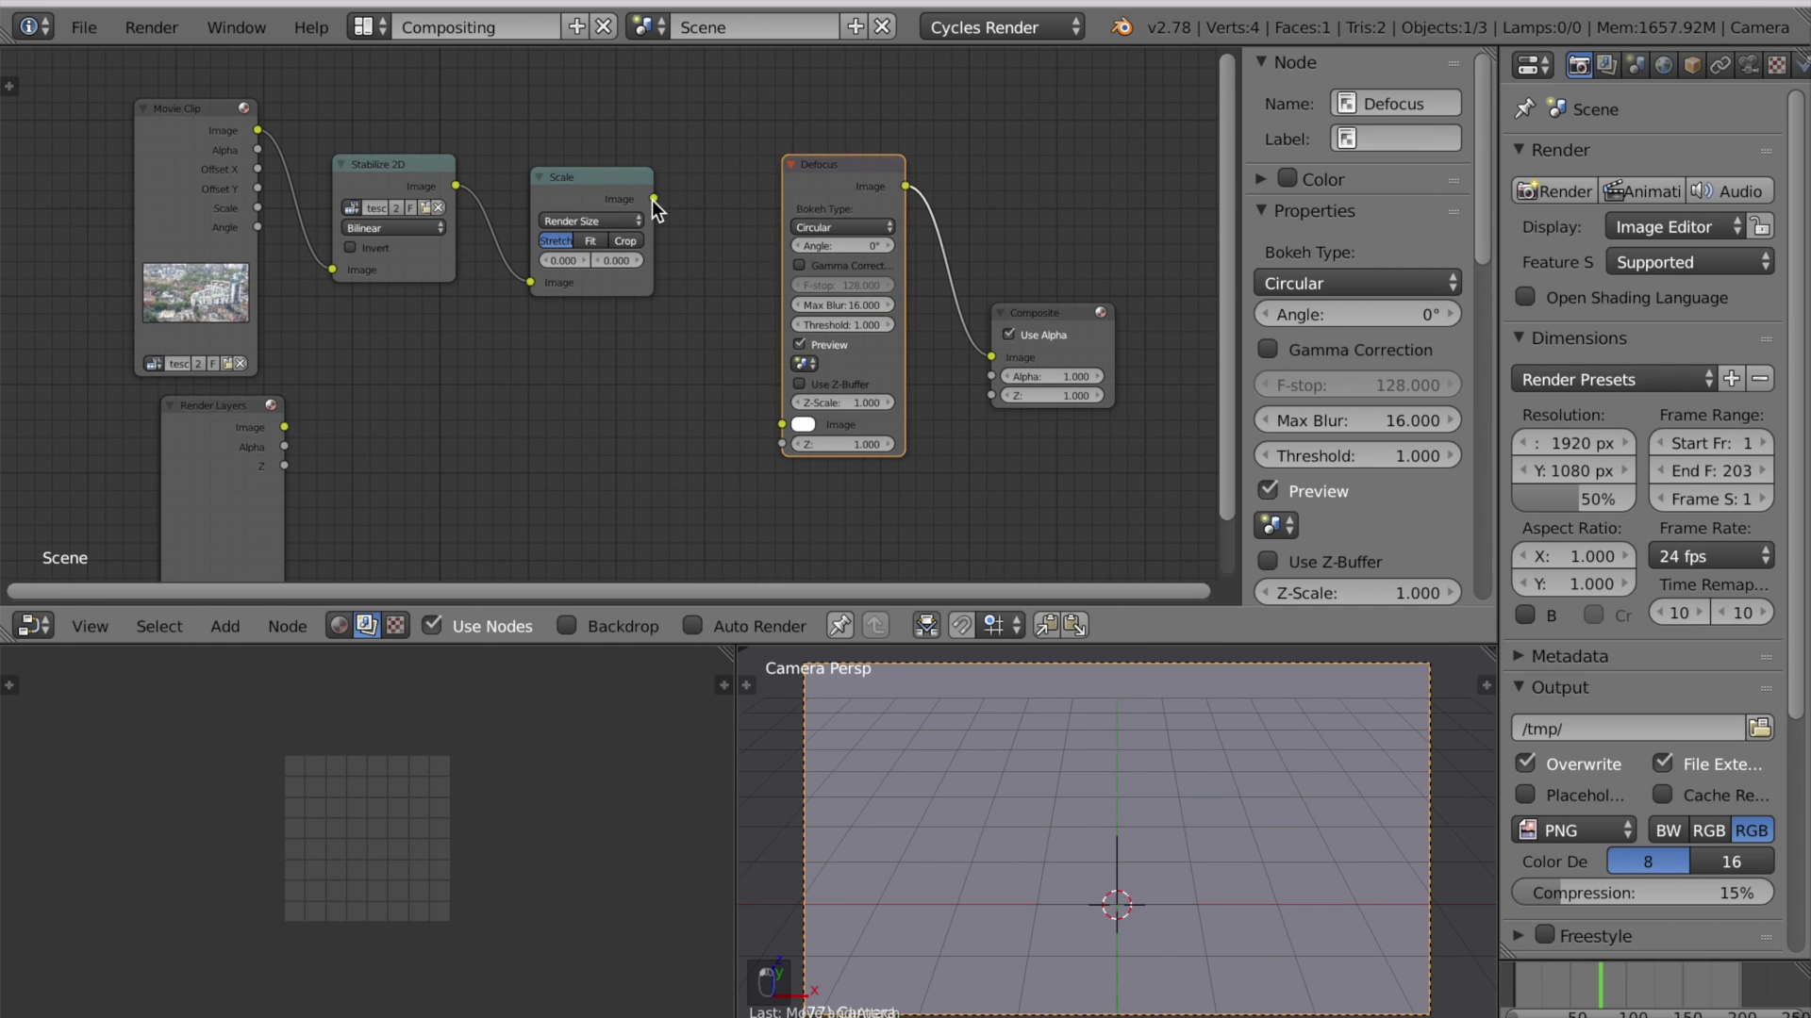
left_click_drag(654, 199, 781, 426)
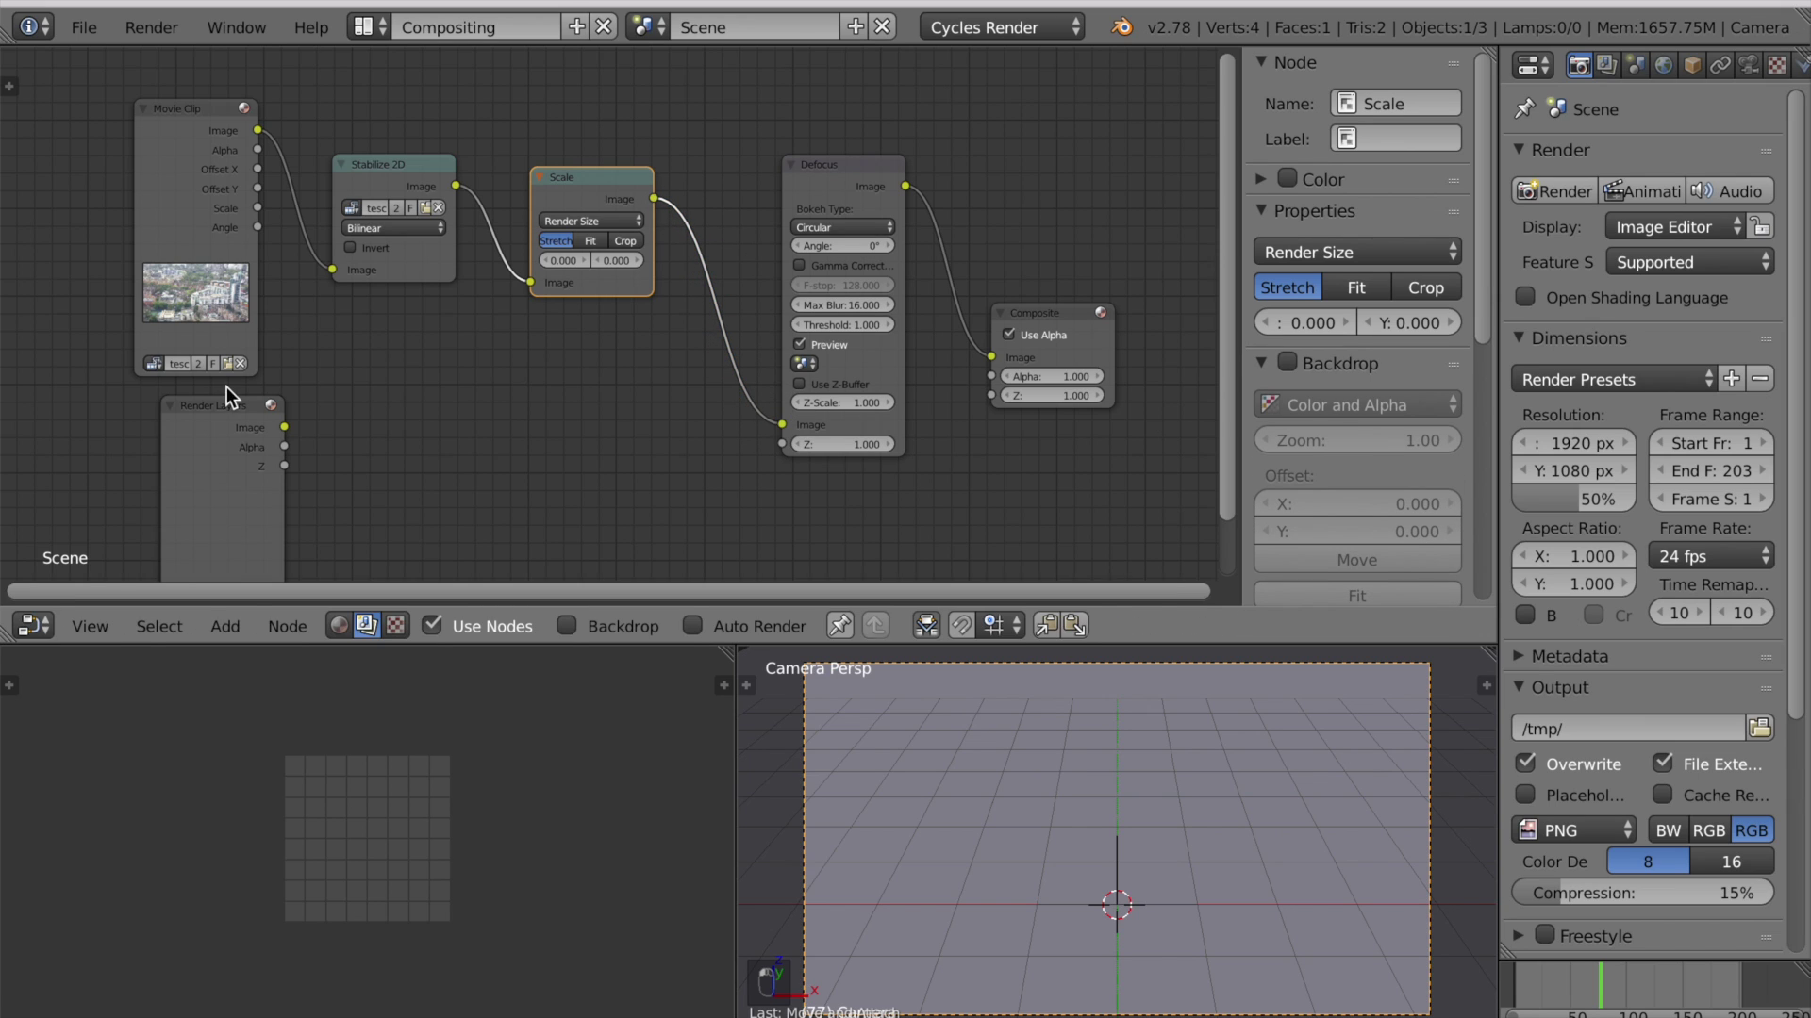
left_click_drag(236, 406, 771, 443)
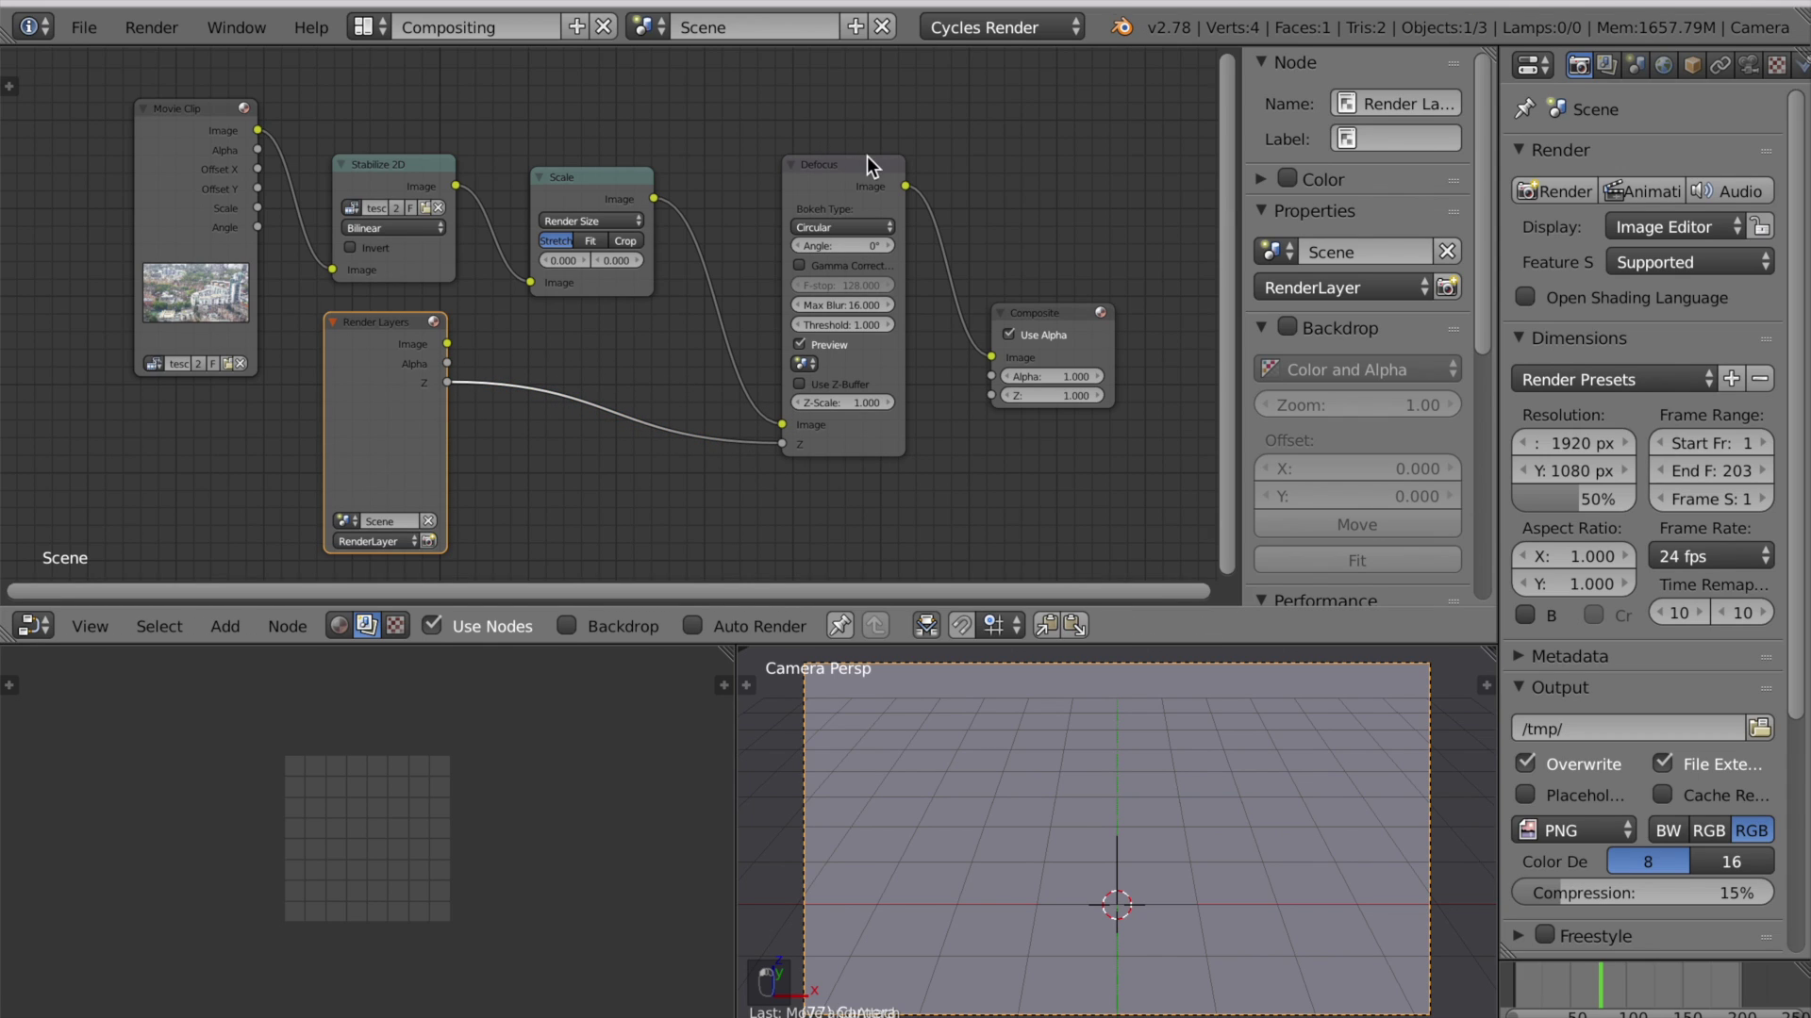
Step: Set the render resolution to 25% and the render samples to 1
left_click(1573, 491)
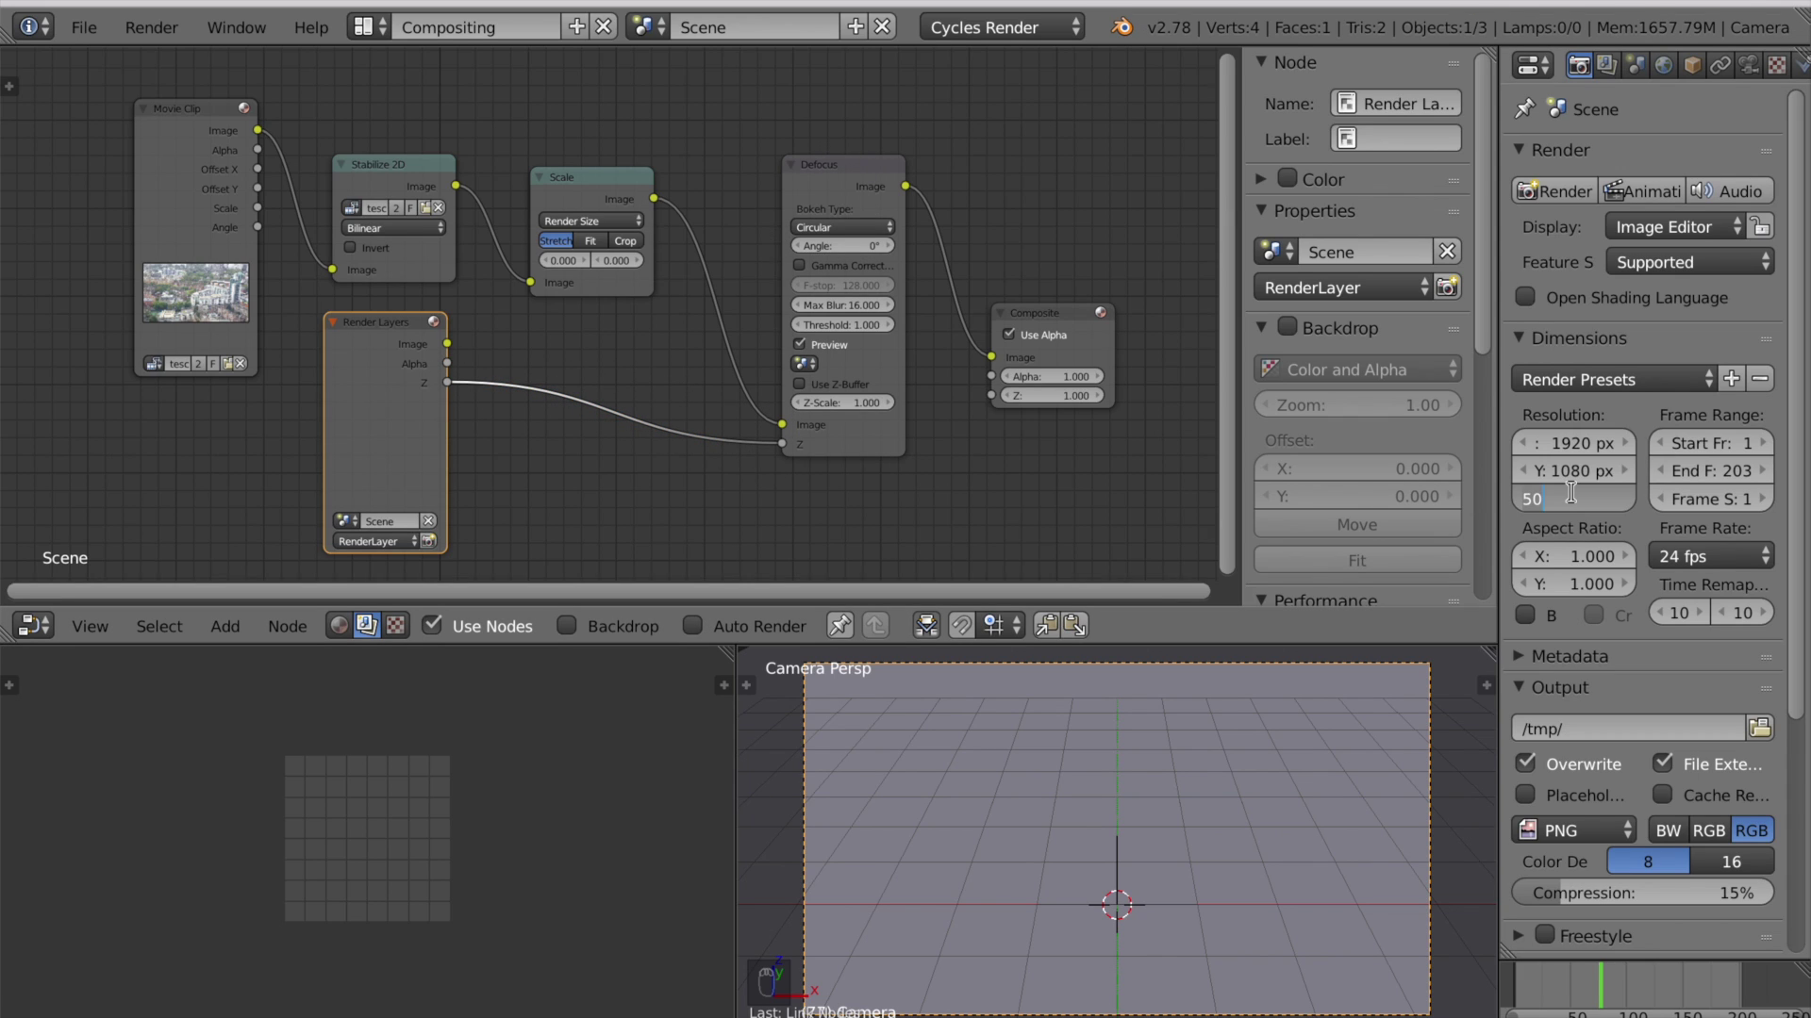
type("25")
key("Return")
scroll(1610, 524, "down", 5)
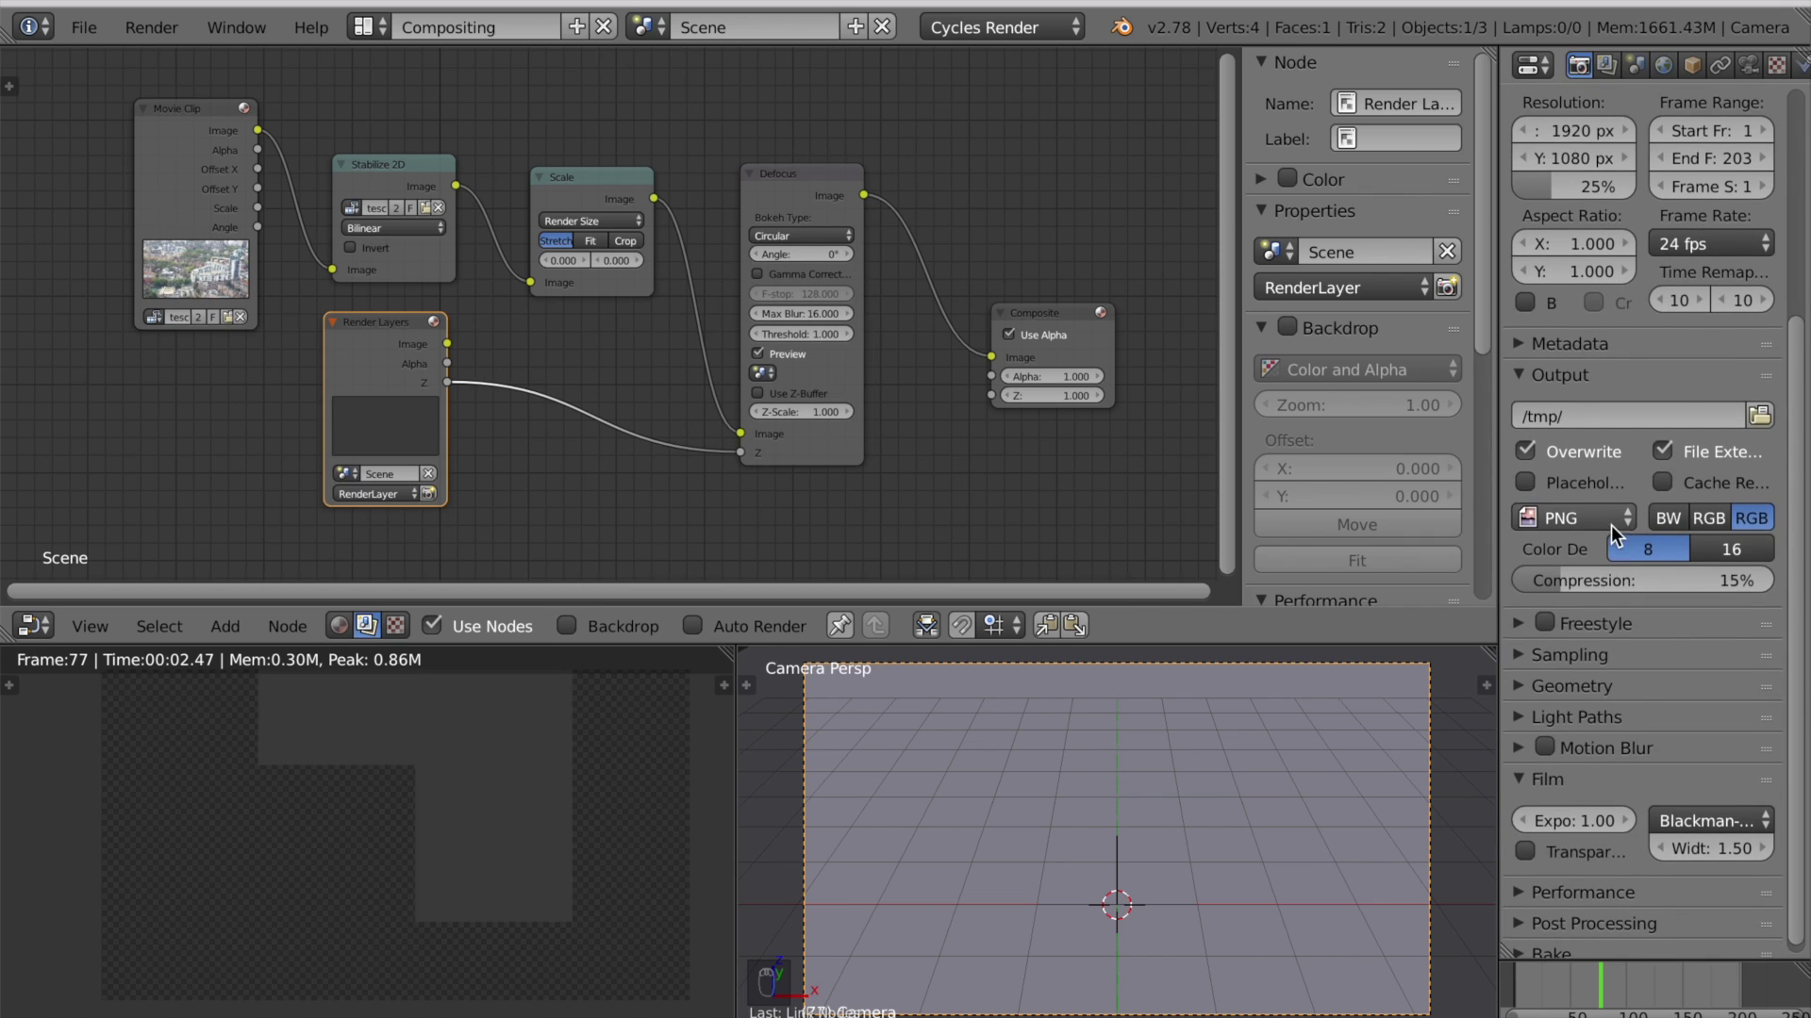
left_click(1582, 653)
scroll(1697, 632, "down", 2)
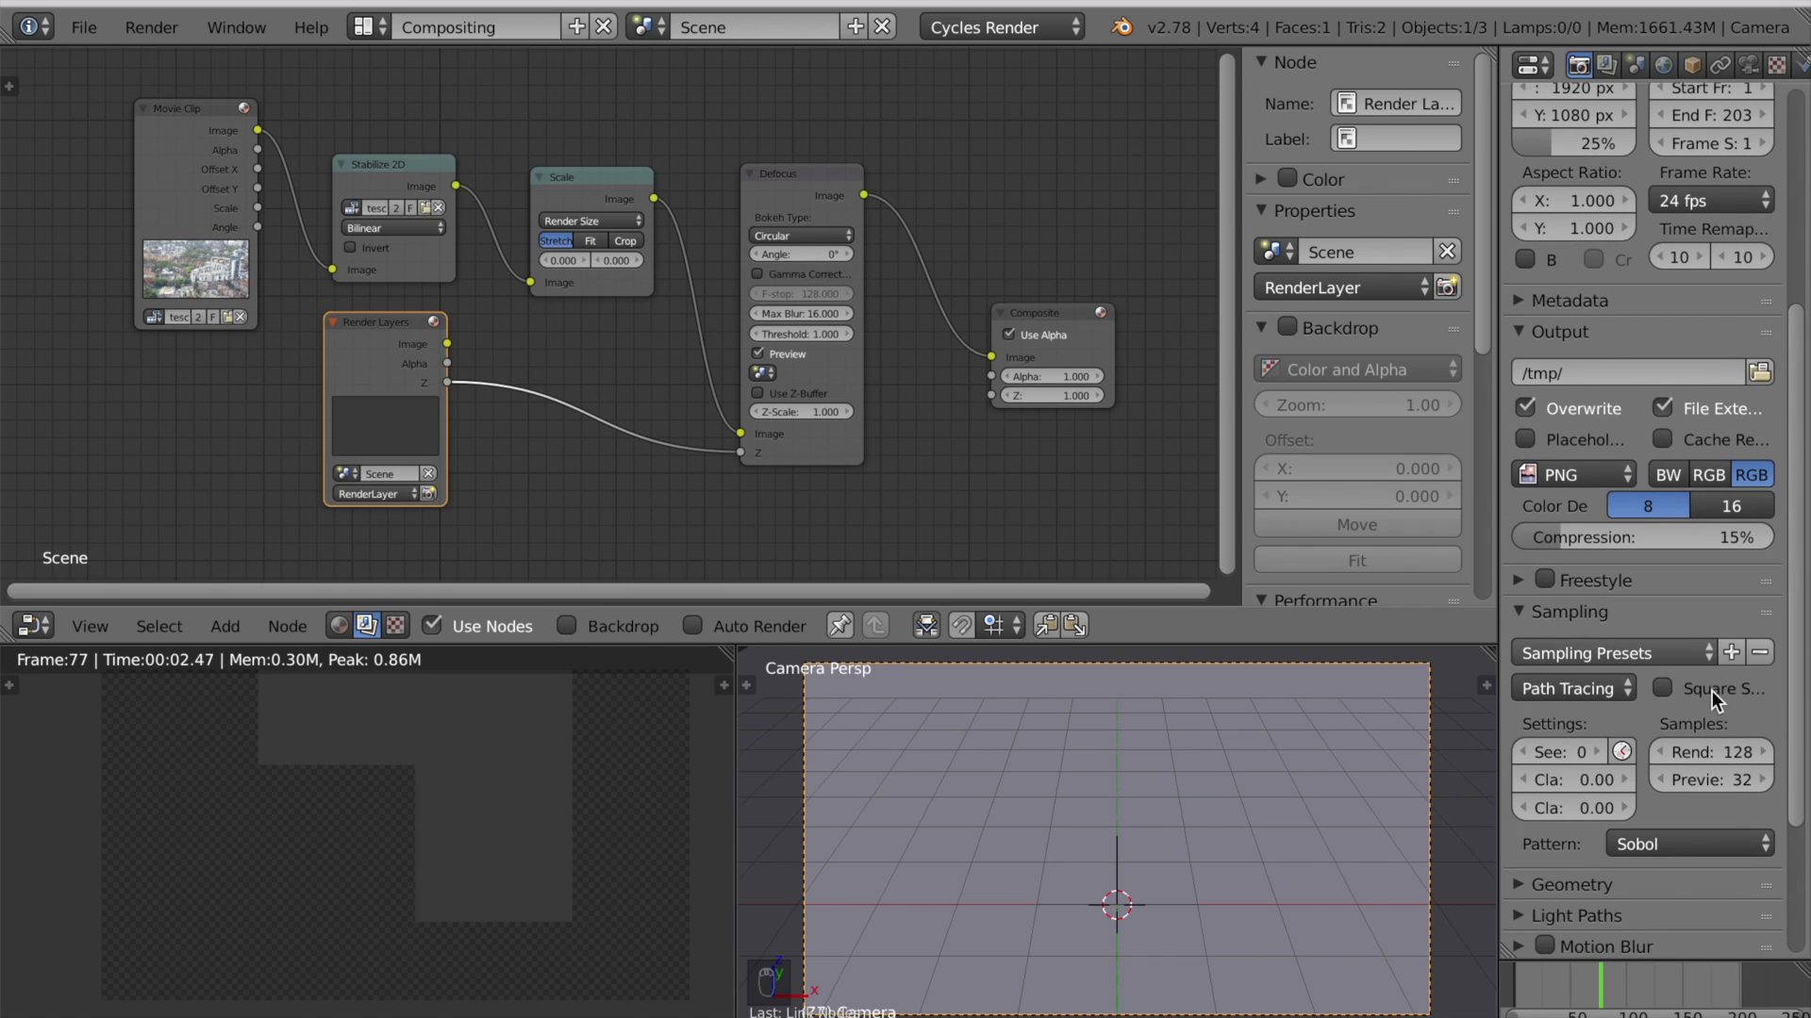
left_click(1714, 747)
type("1")
key("Return")
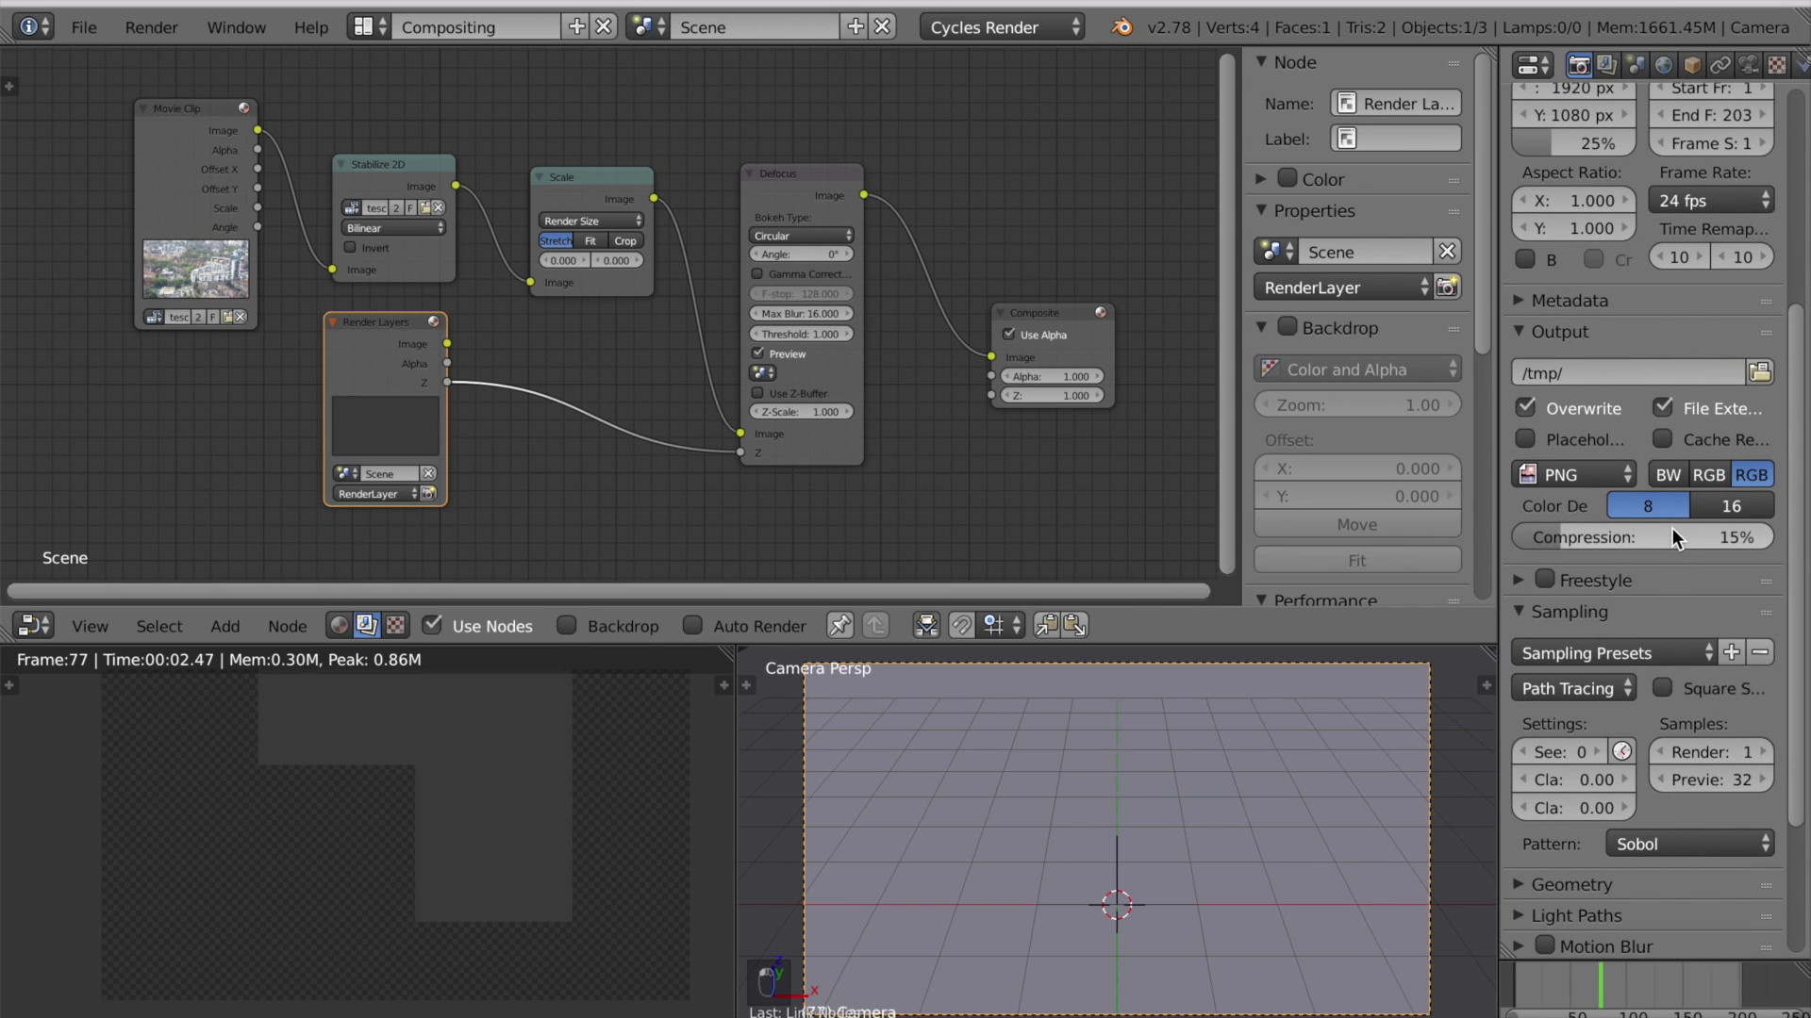
Step: Render a preview frame and enable Use Z-Buffer on the Defocus node
scroll(1672, 528, "up", 10)
left_click(1565, 189)
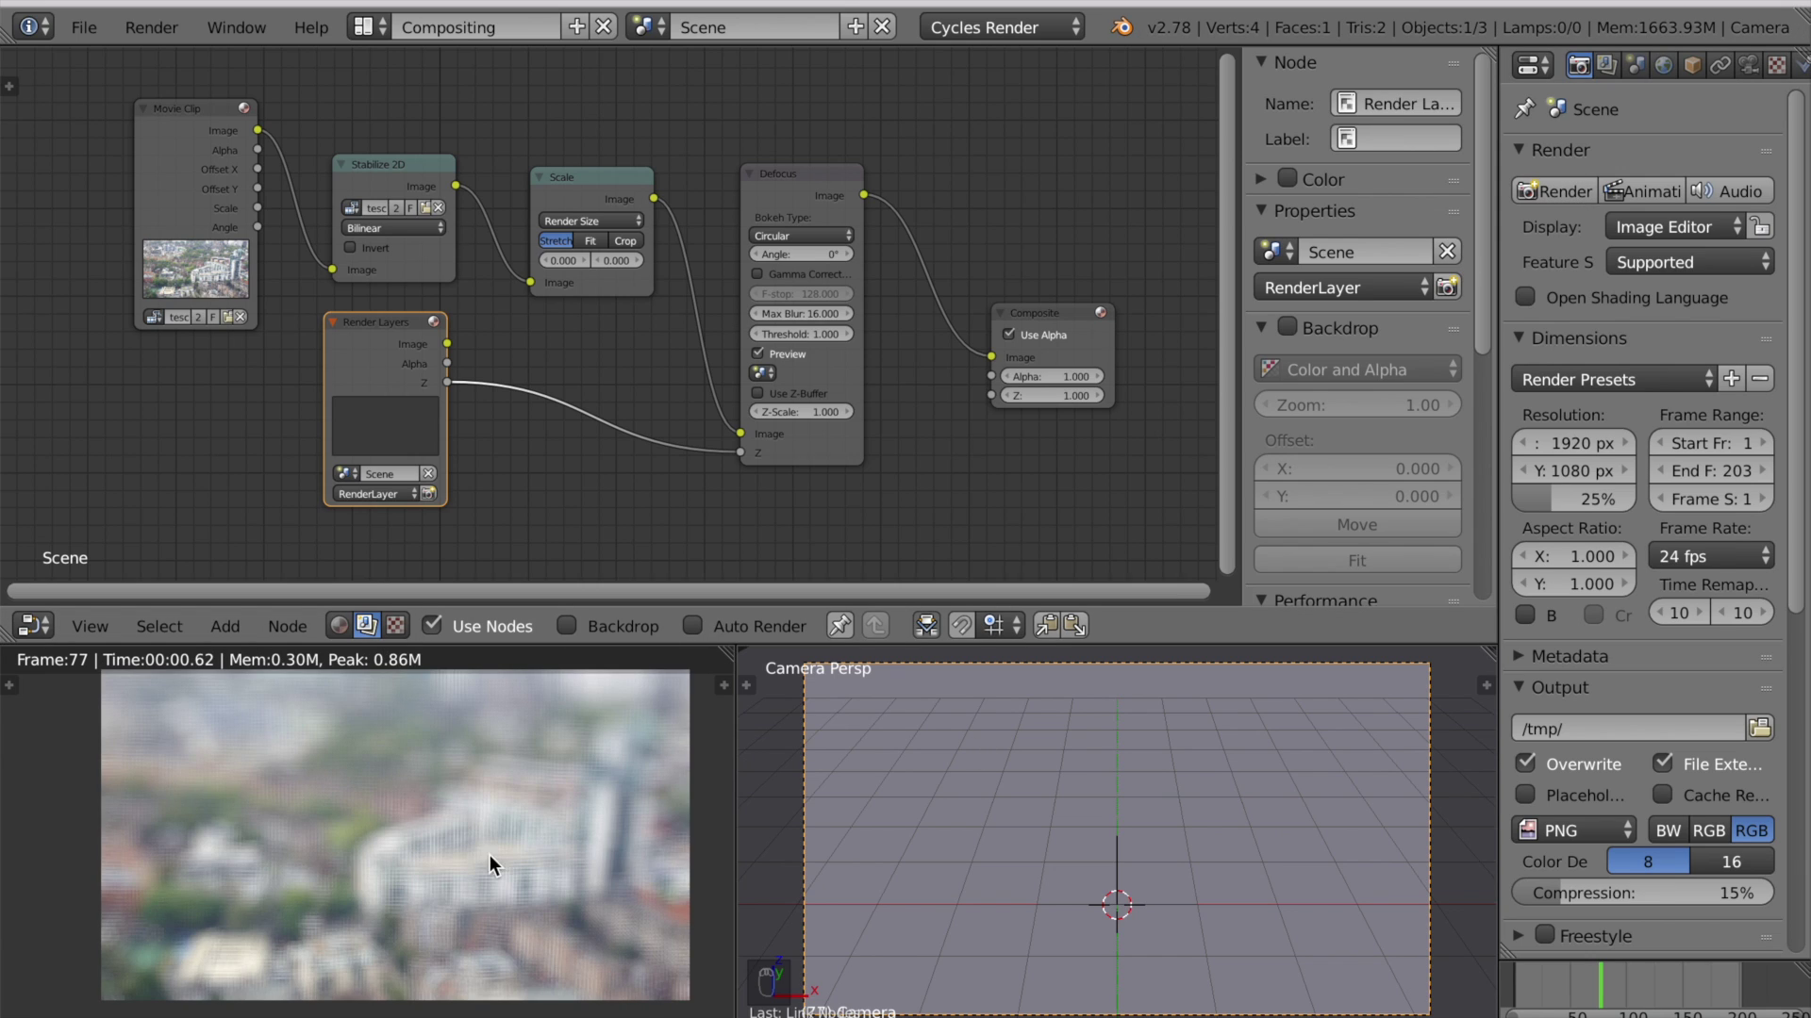
left_click(786, 394)
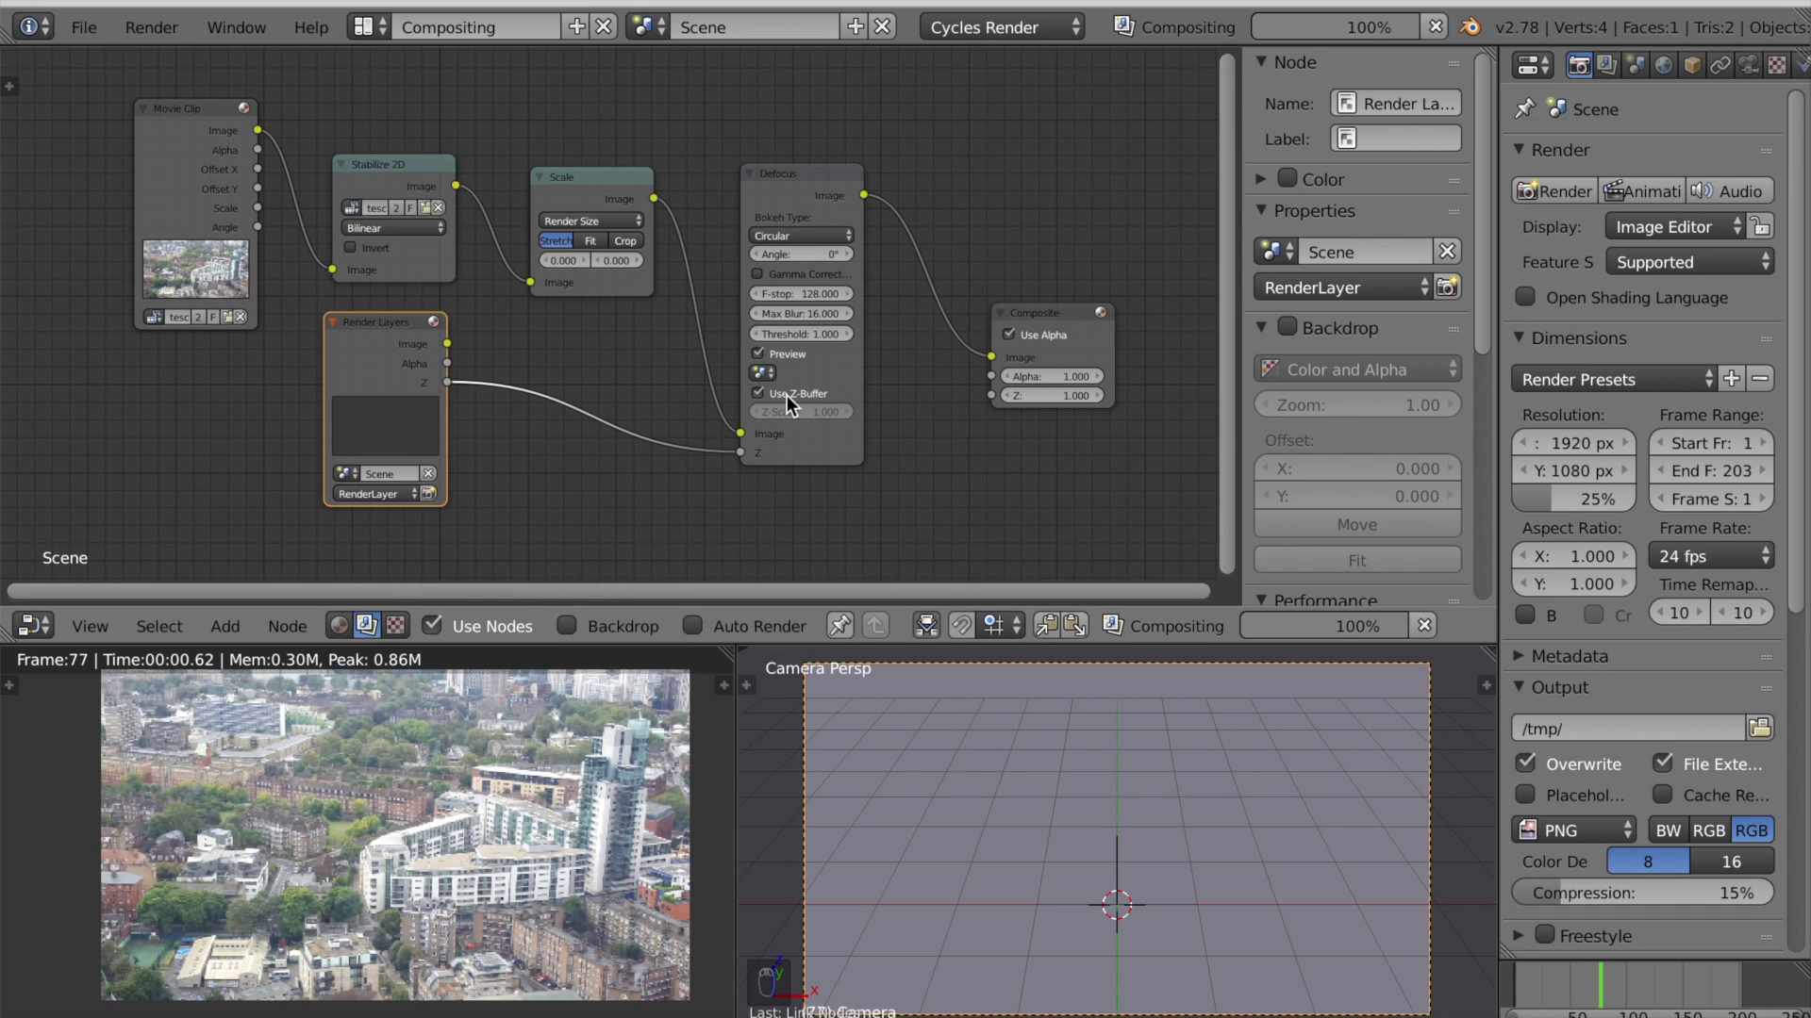
Step: Change the Defocus F-stop from 4 to 2 and turn off its Preview option
double_click(803, 294)
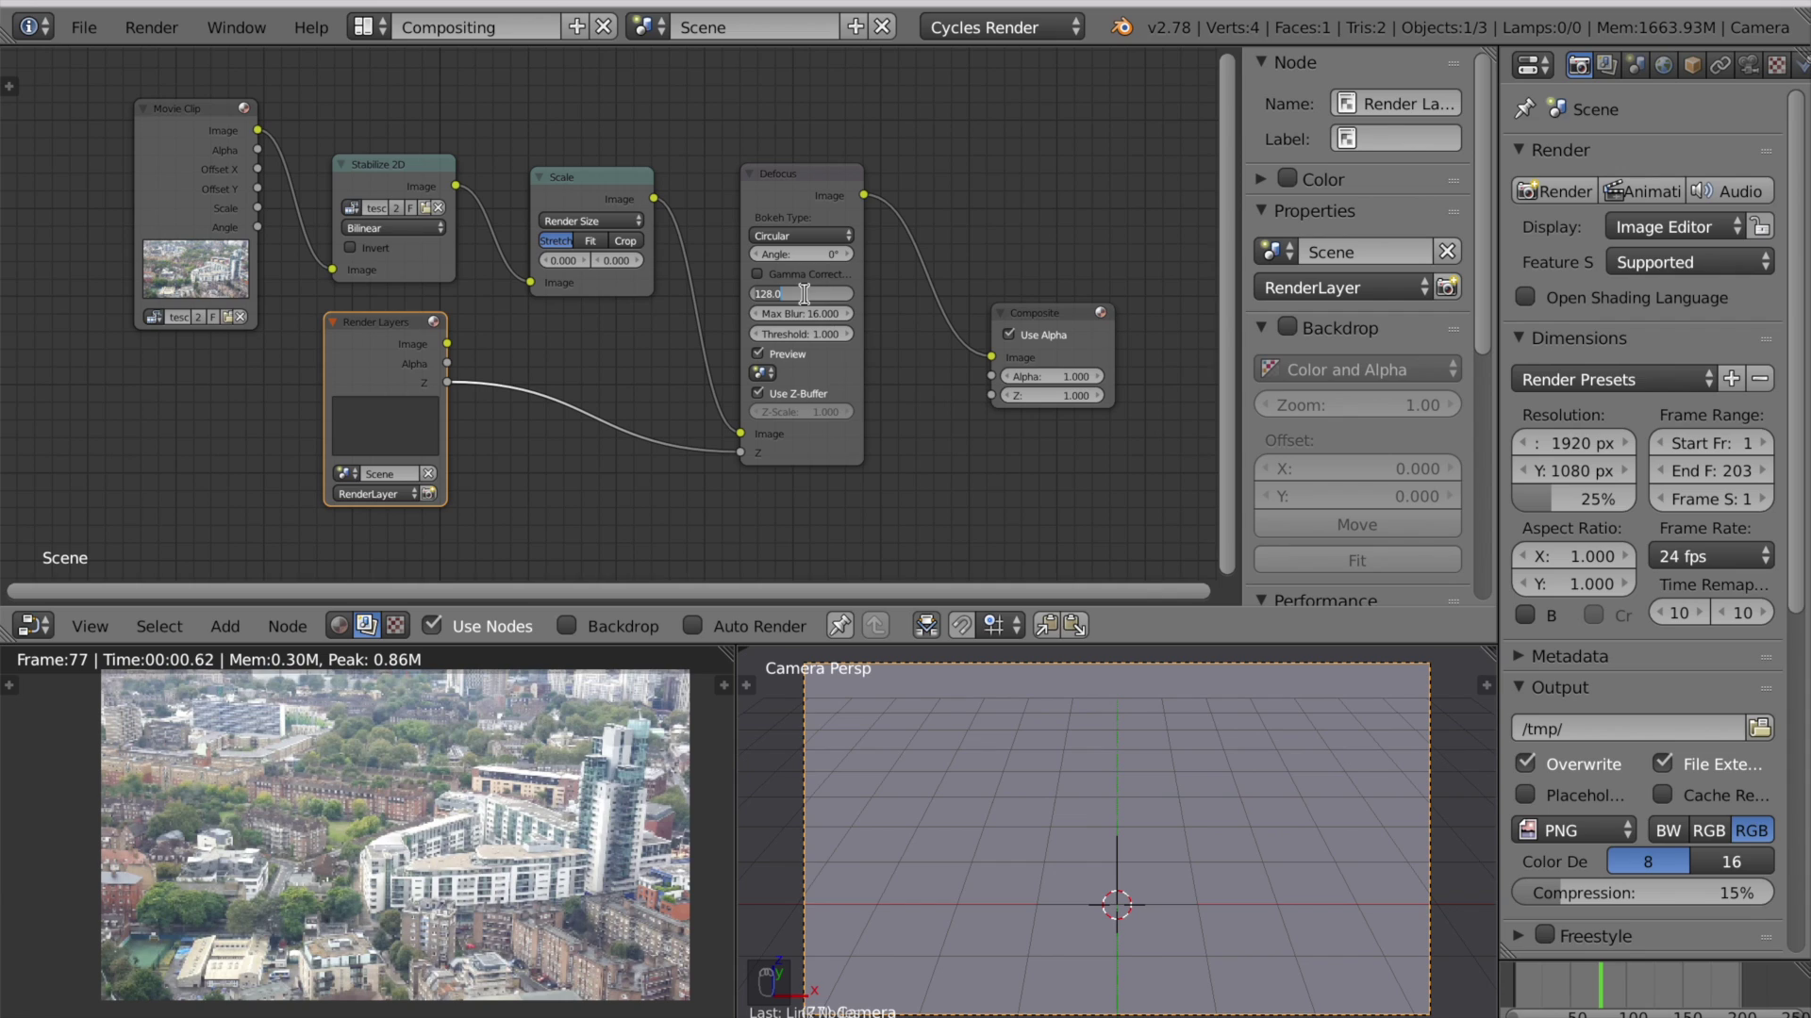
type("4")
key("Return")
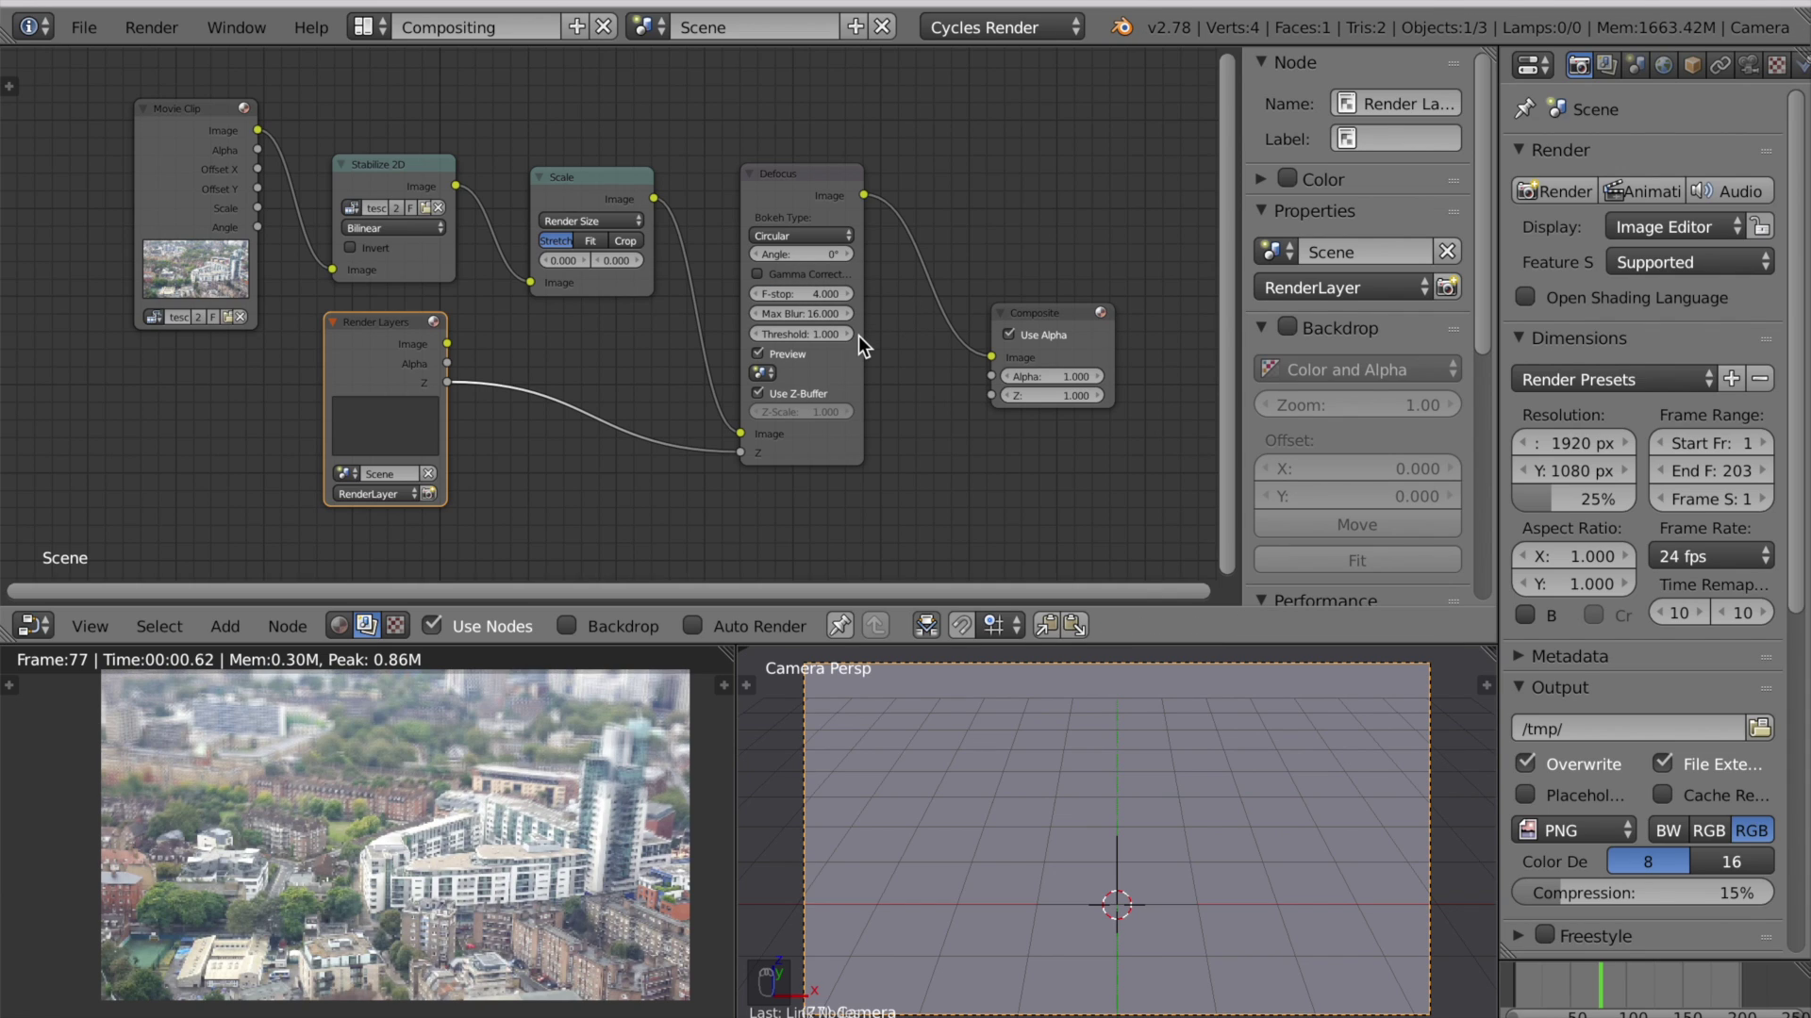
type("2")
key("Return")
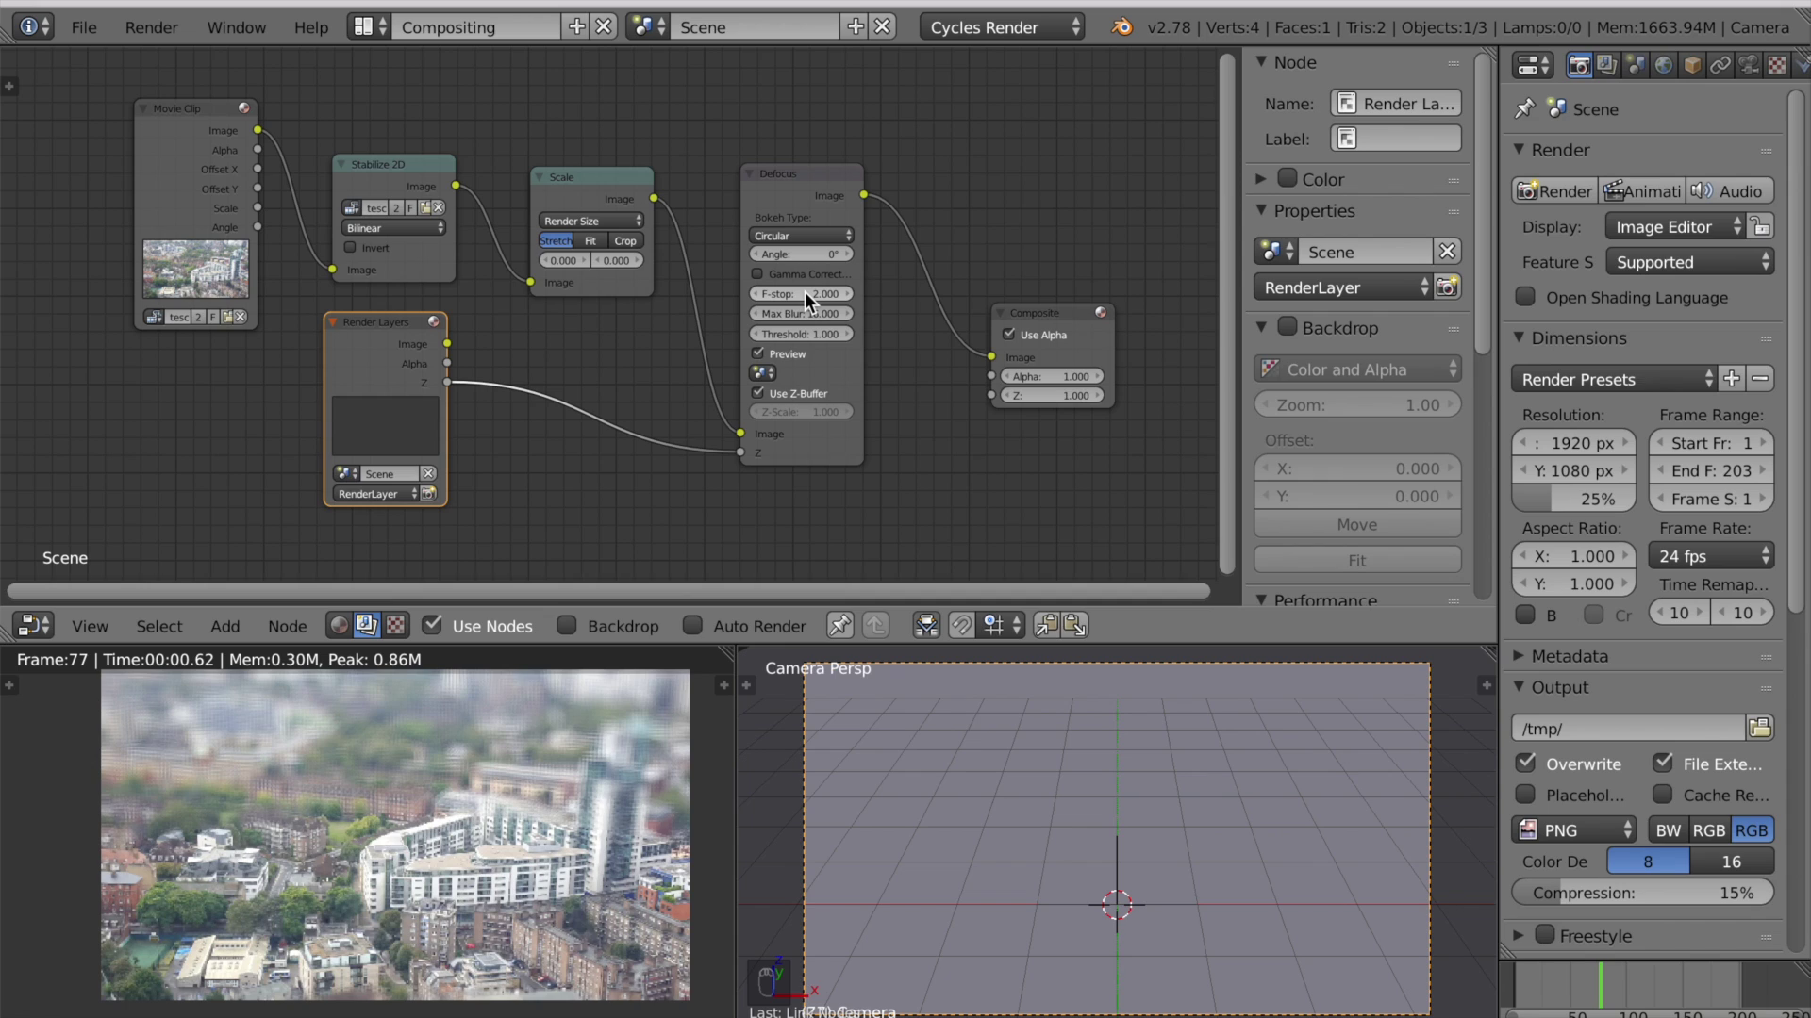
scroll(340, 802, "up", 1)
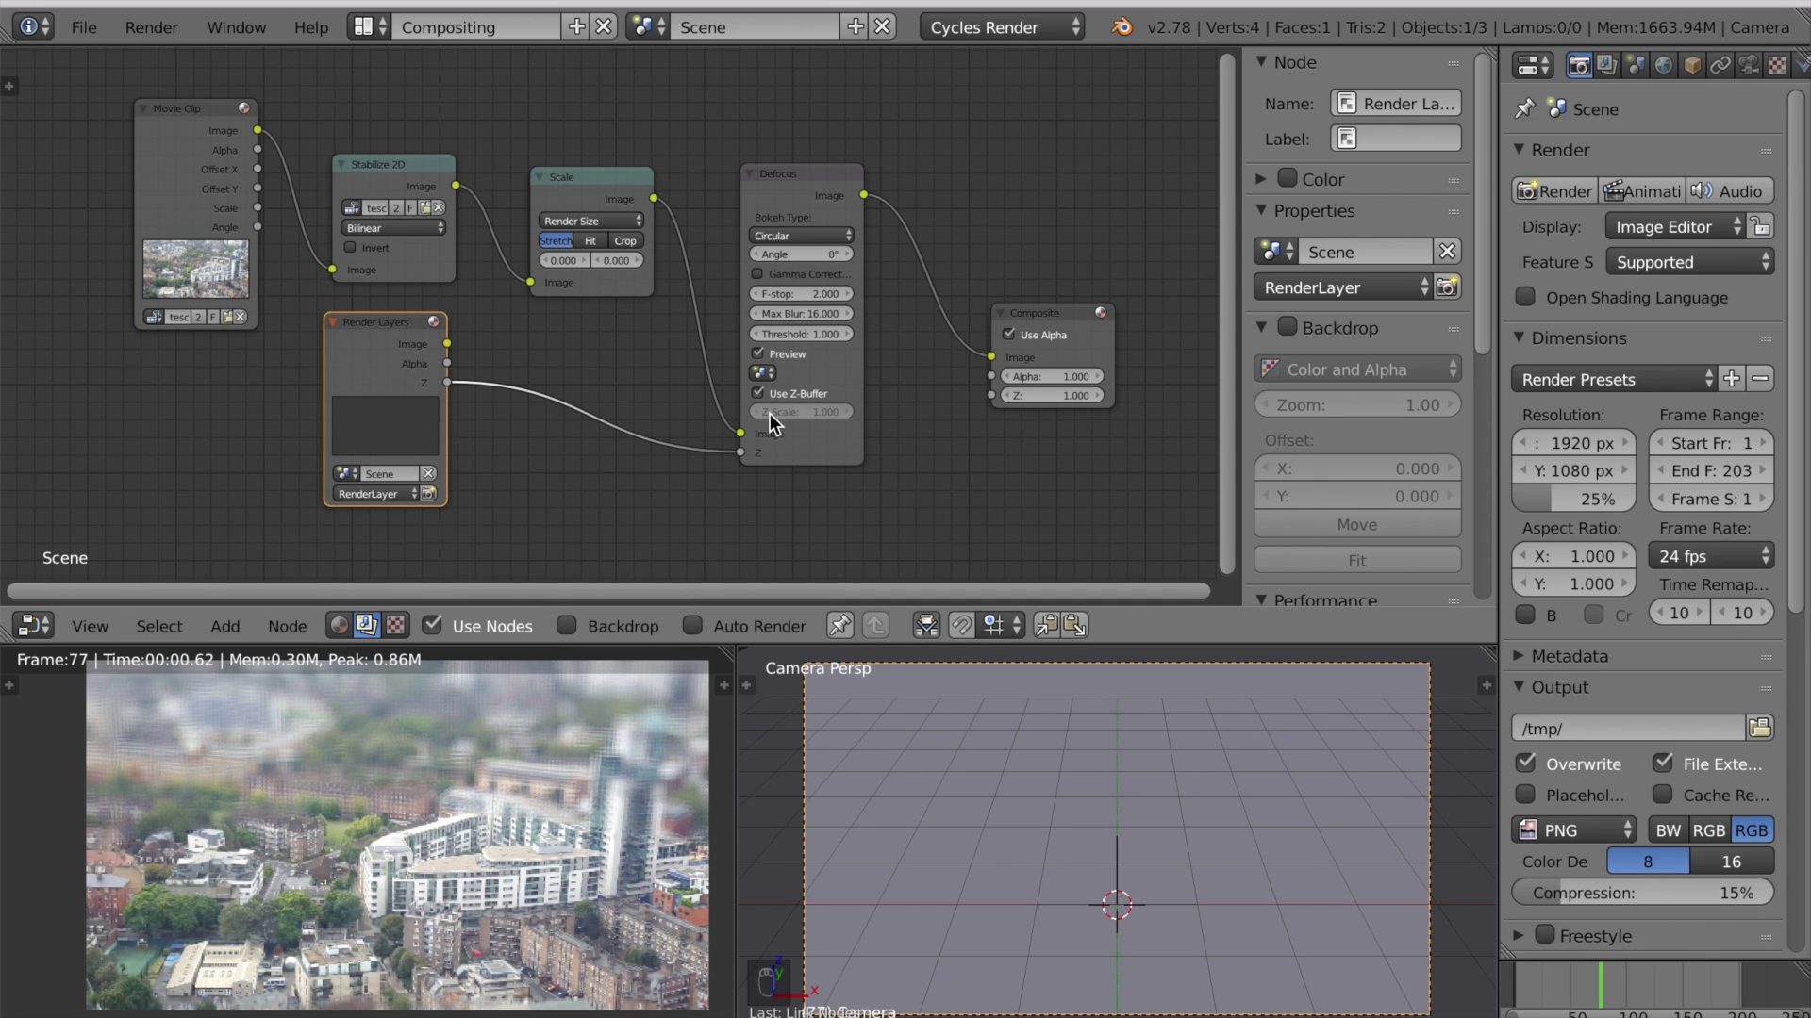
left_click(788, 355)
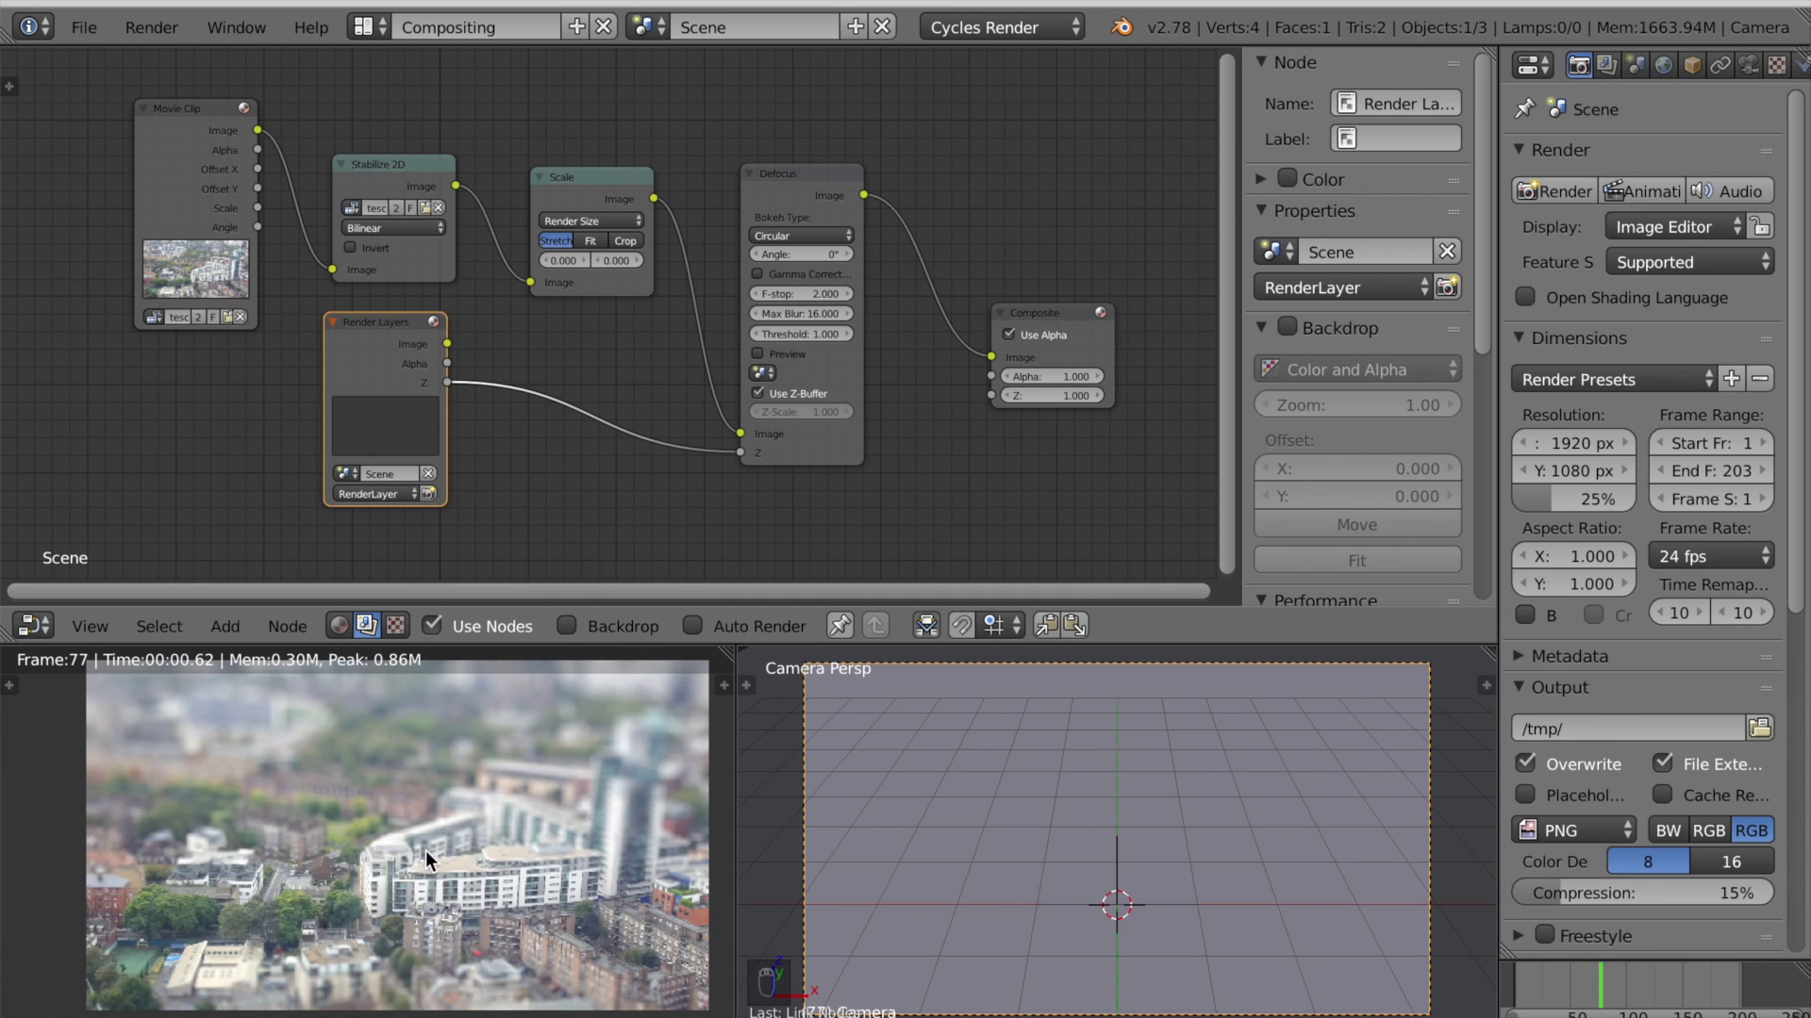
scroll(426, 853, "up", 2)
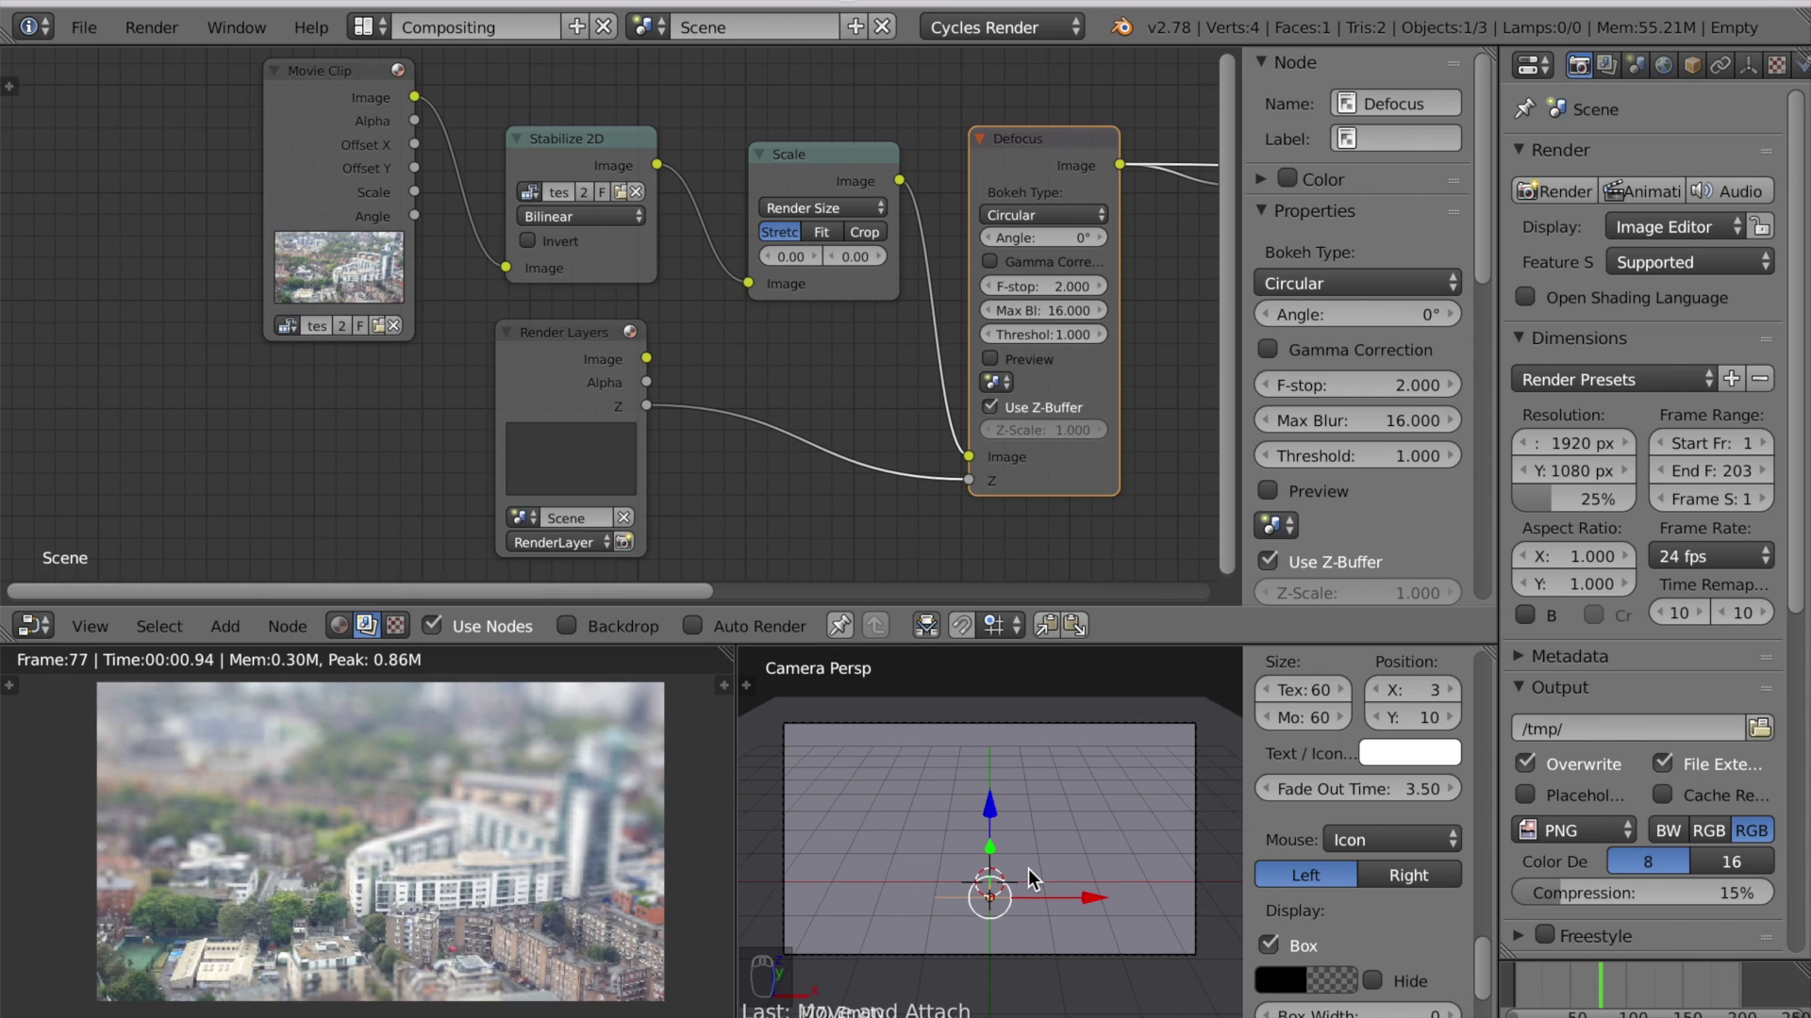
Step: Move the empty in the 3D view to shift the tilt-shift focus point
key("g")
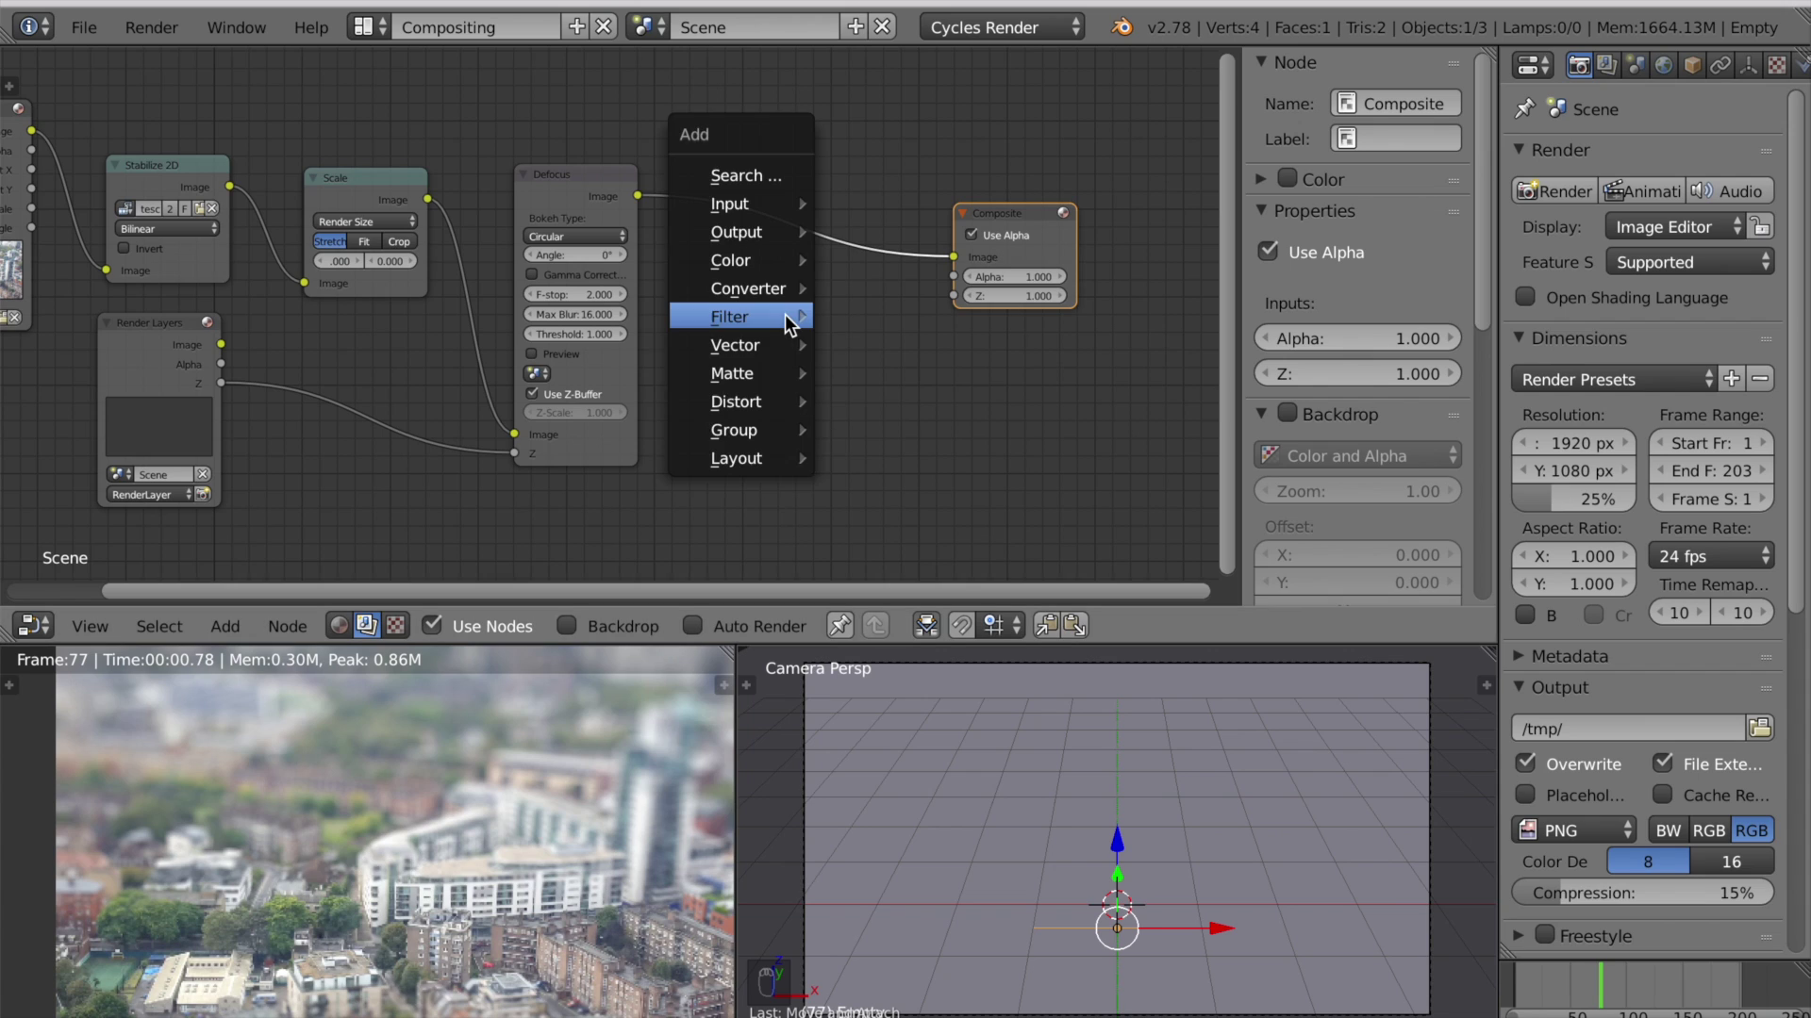
Step: Insert a Bright/Contrast node between Defocus and Composite with contrast 15
mouse_move(779, 264)
left_click(913, 292)
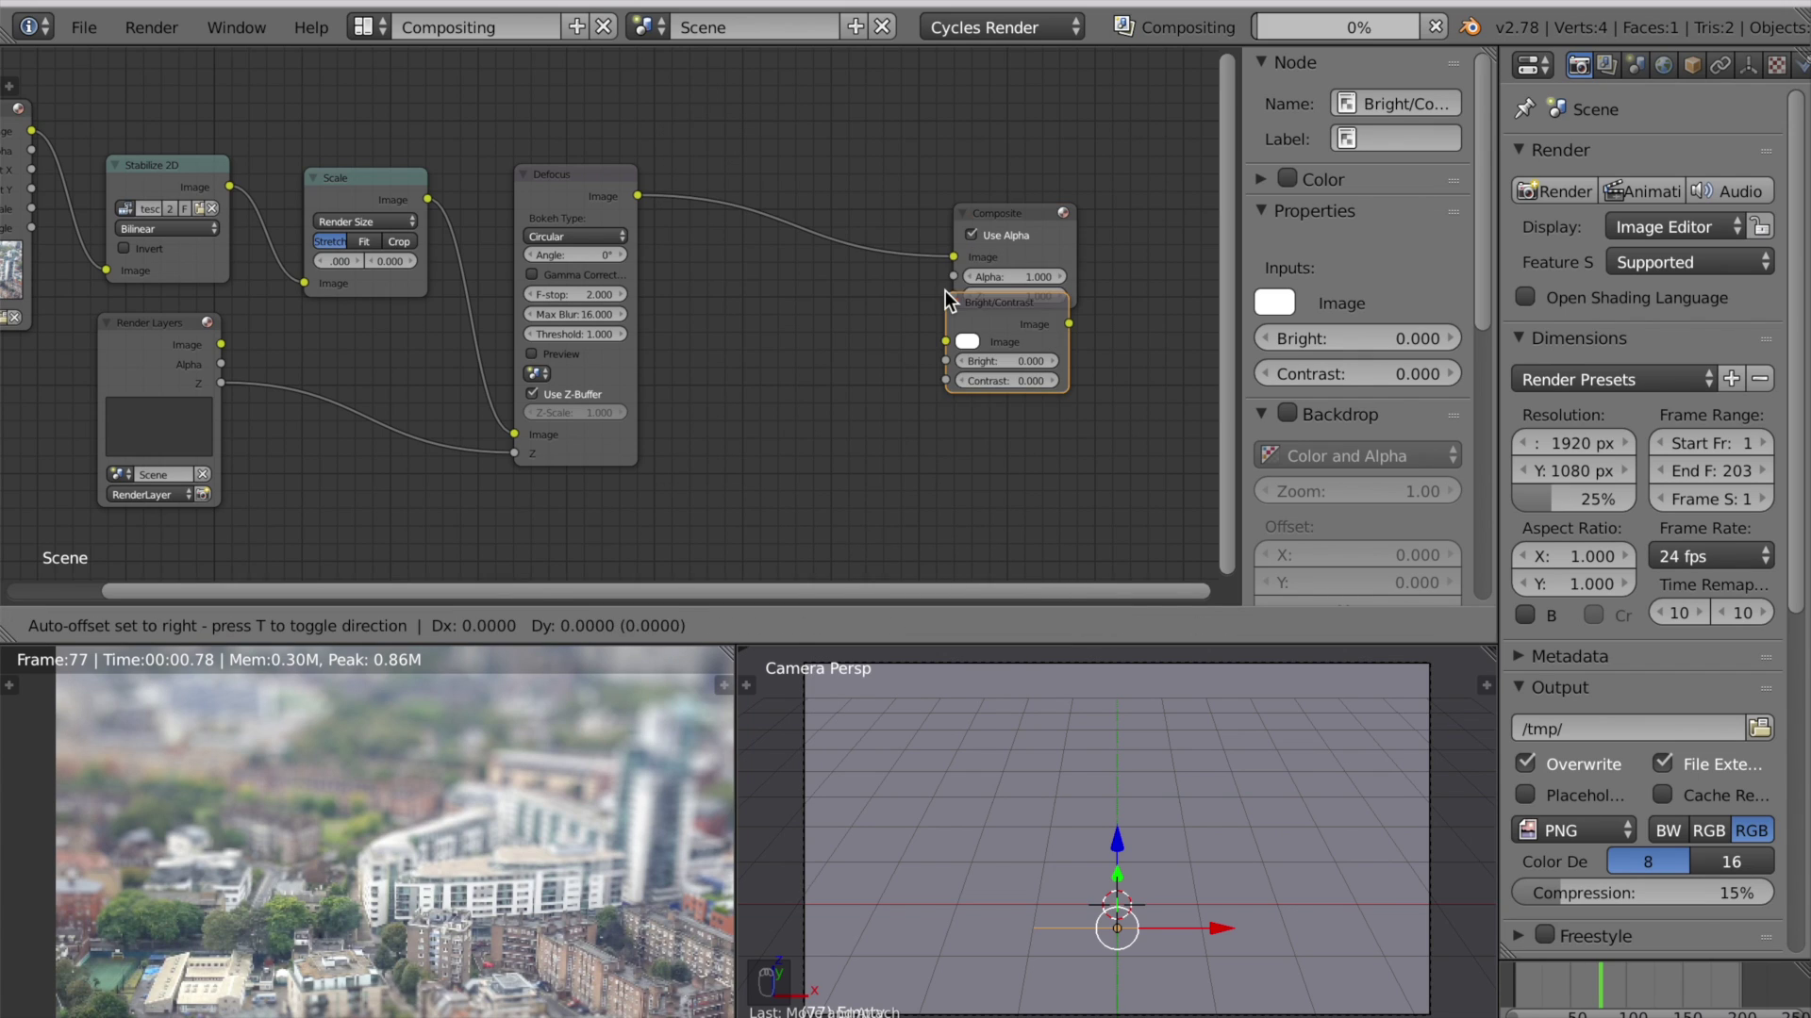
left_click(701, 155)
left_click(766, 243)
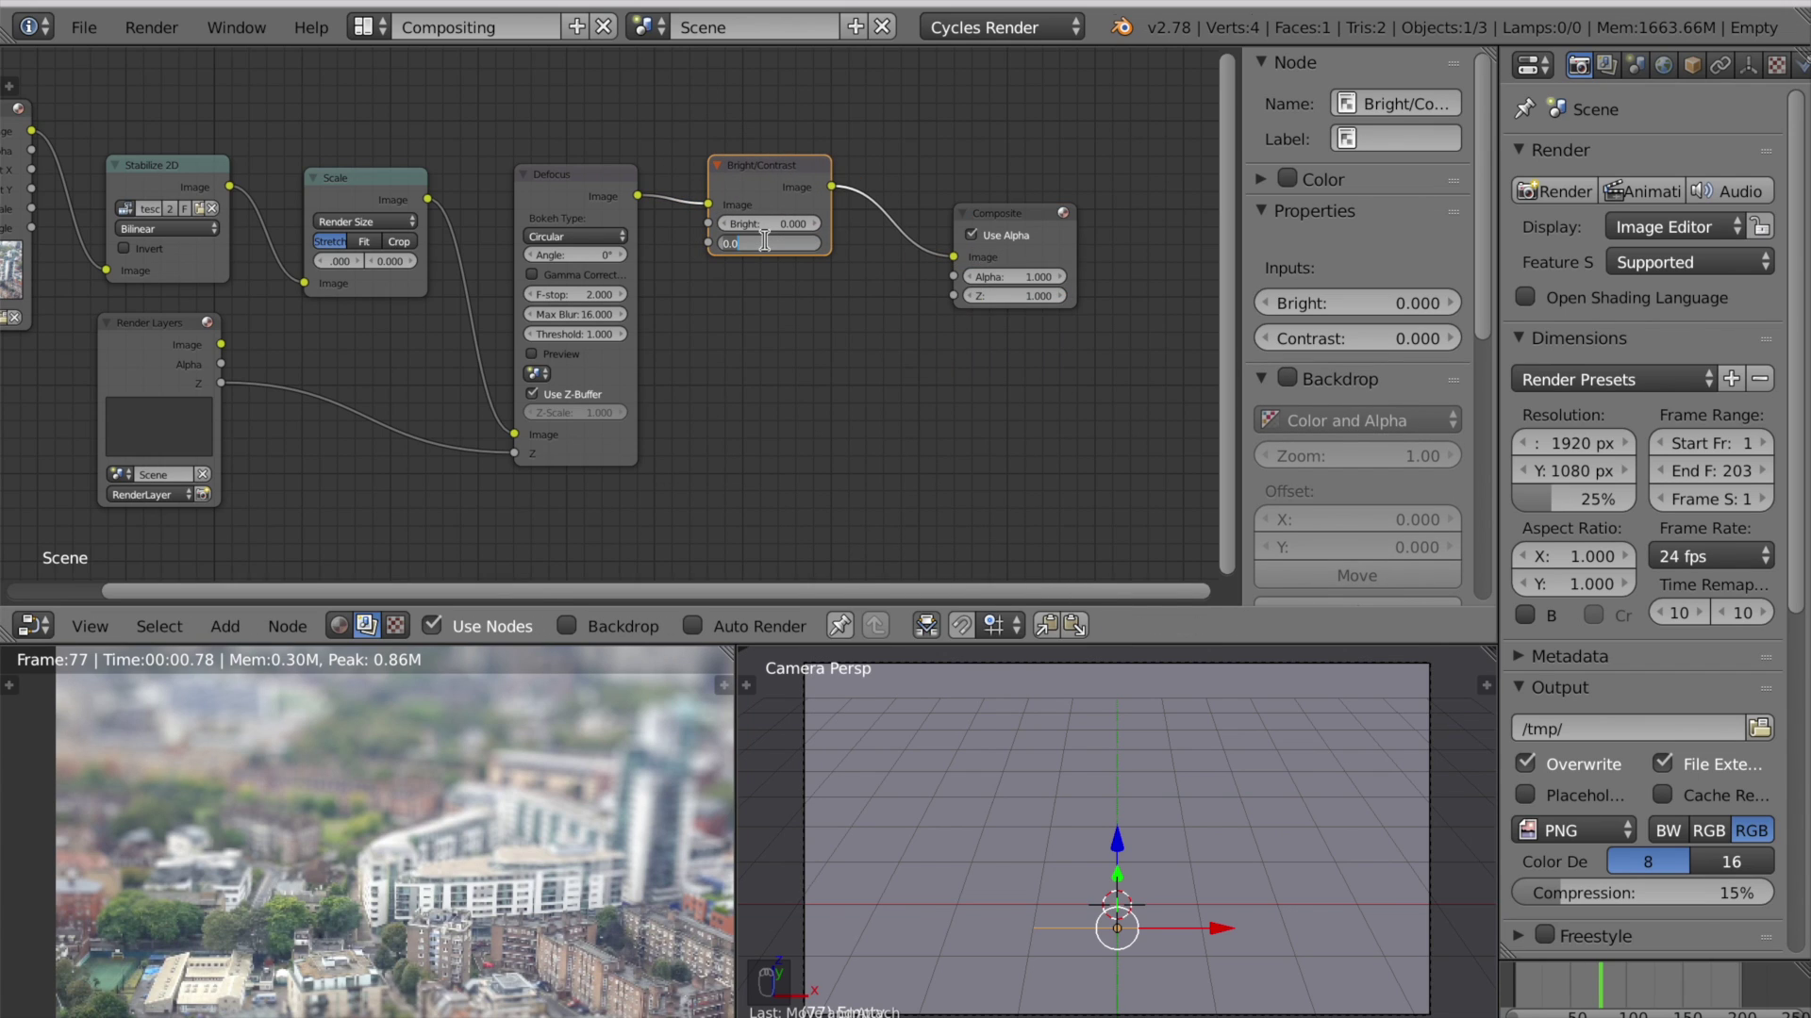
type("10")
key("Return")
left_click_drag(767, 239, 778, 235)
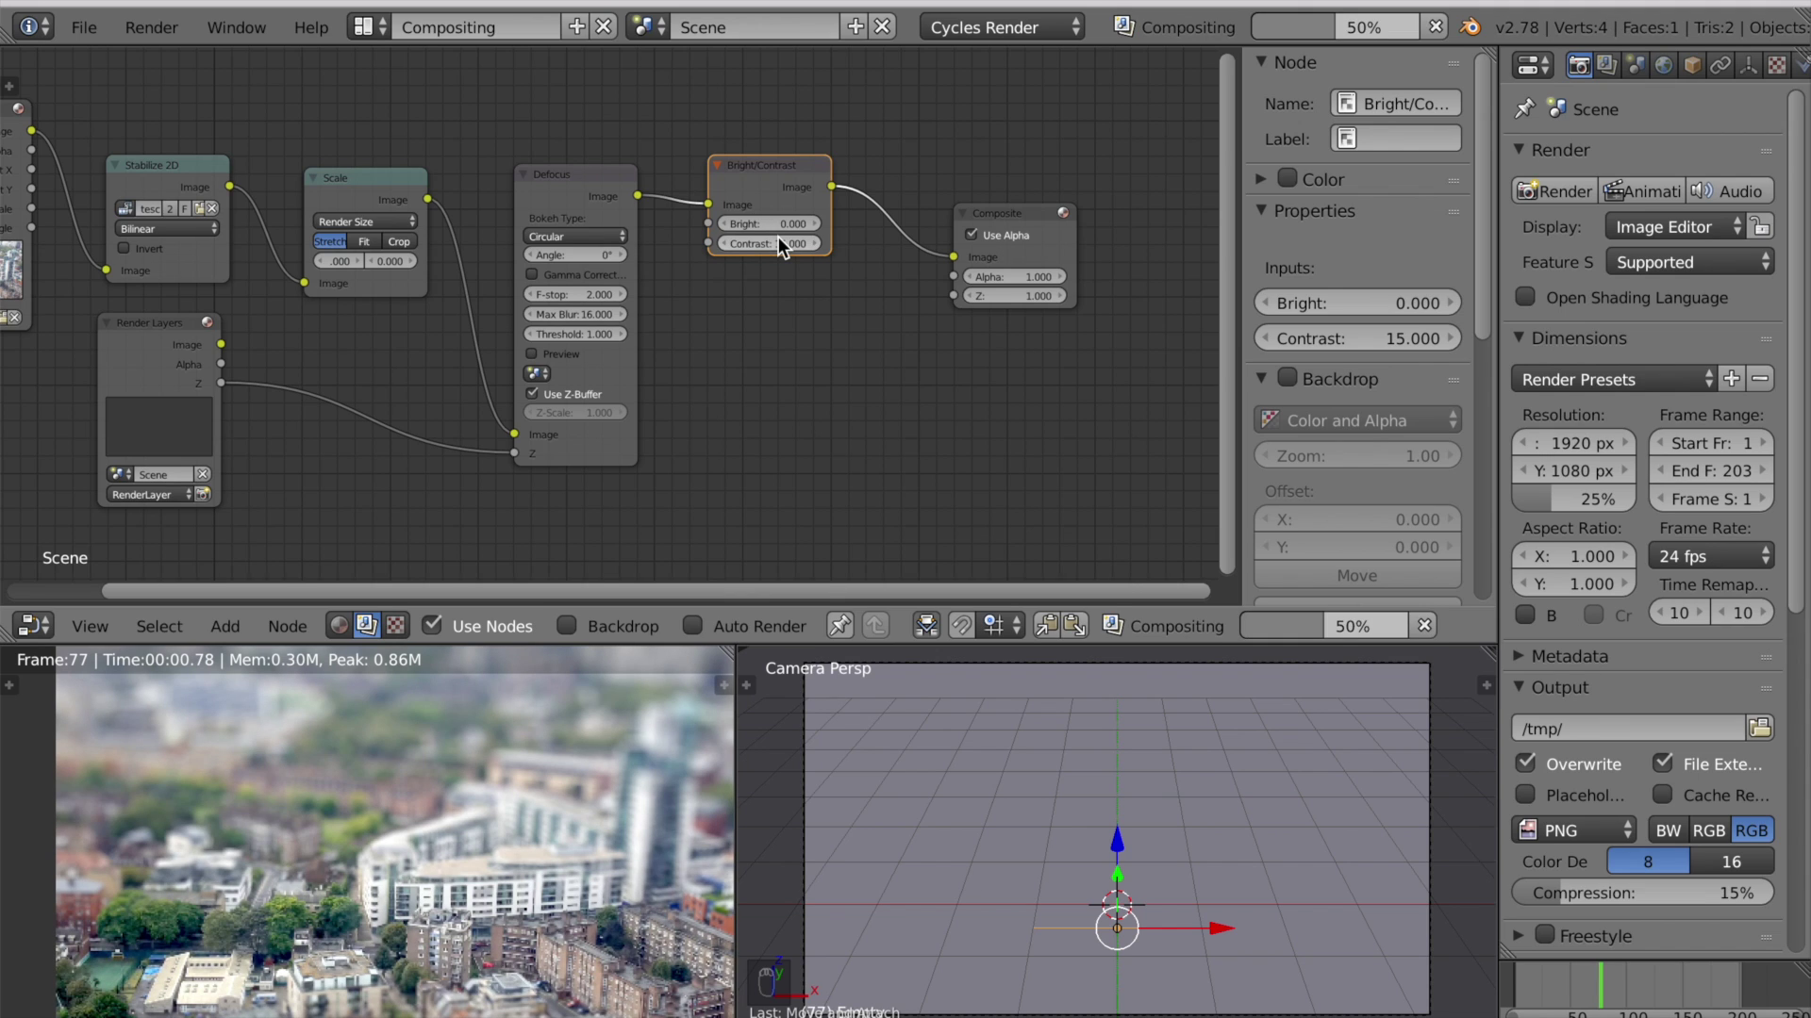
Step: Add a Hue Saturation Value node before Composite with saturation 1.5, and set resolution to 100%
left_click_drag(1000, 213, 1156, 162)
key("shift+a")
mouse_move(868, 404)
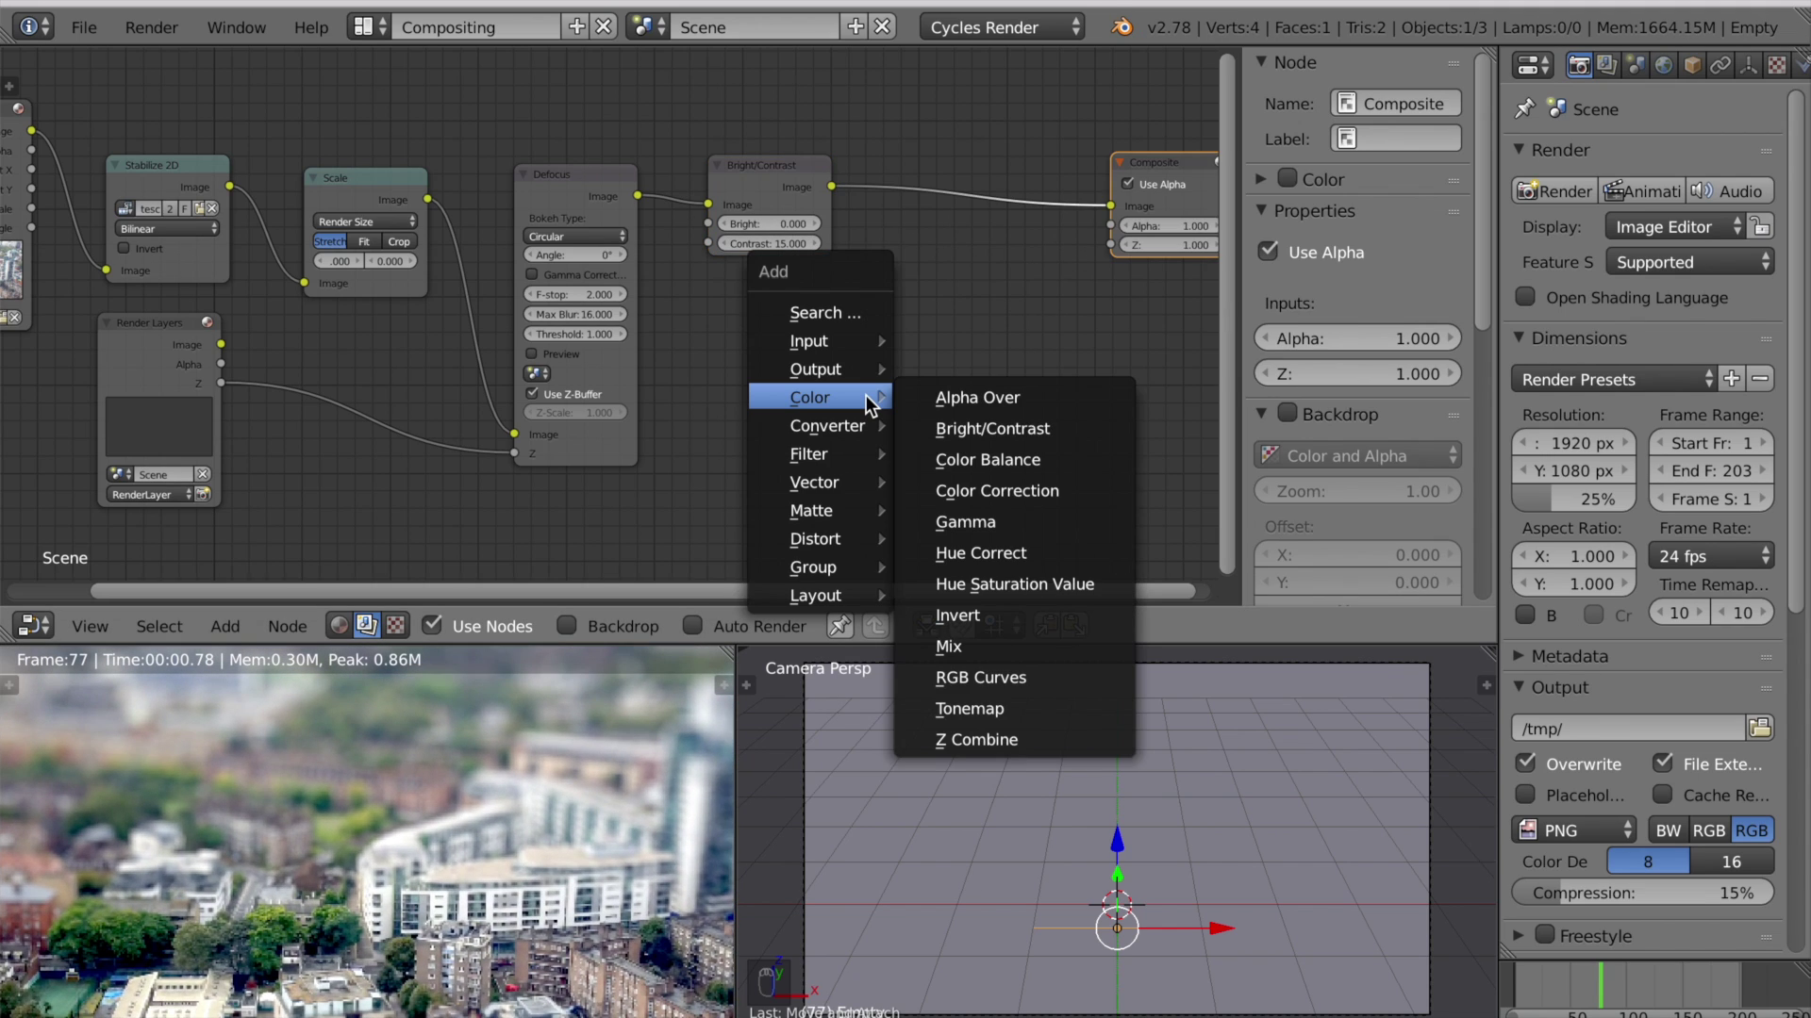
left_click(1056, 584)
left_click(903, 116)
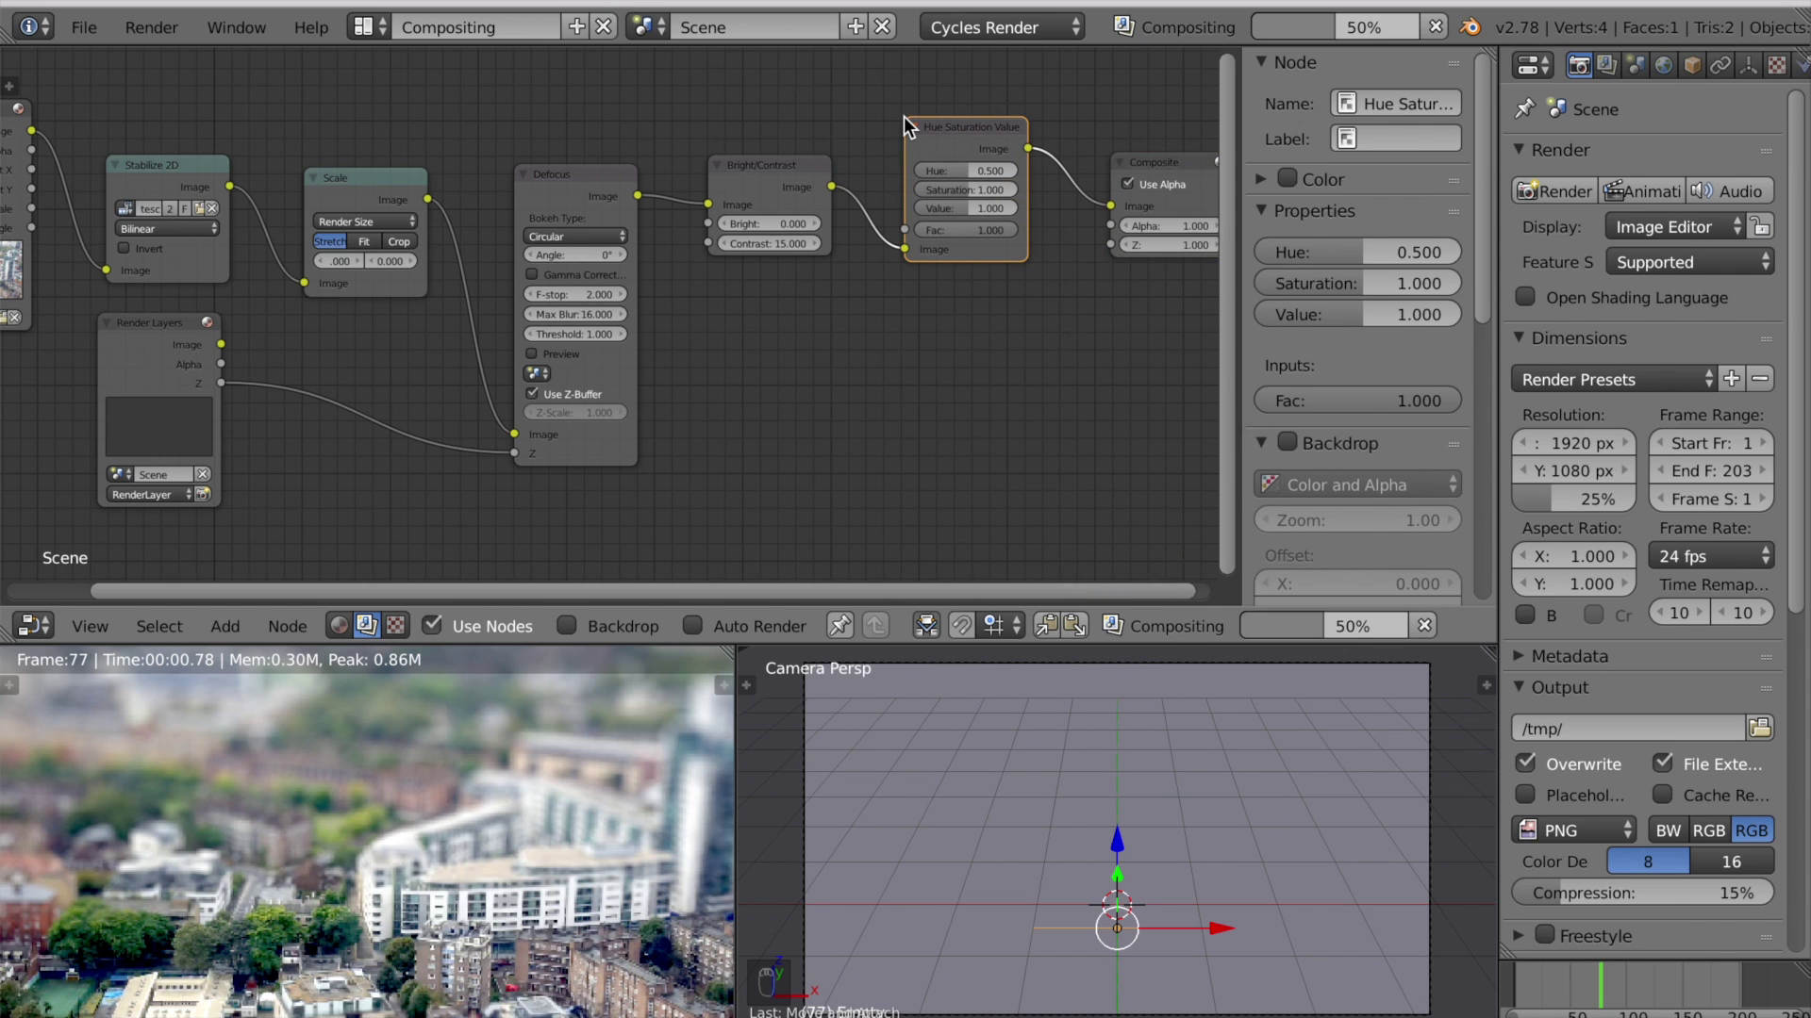
left_click(949, 195)
type("1.5")
key("Return")
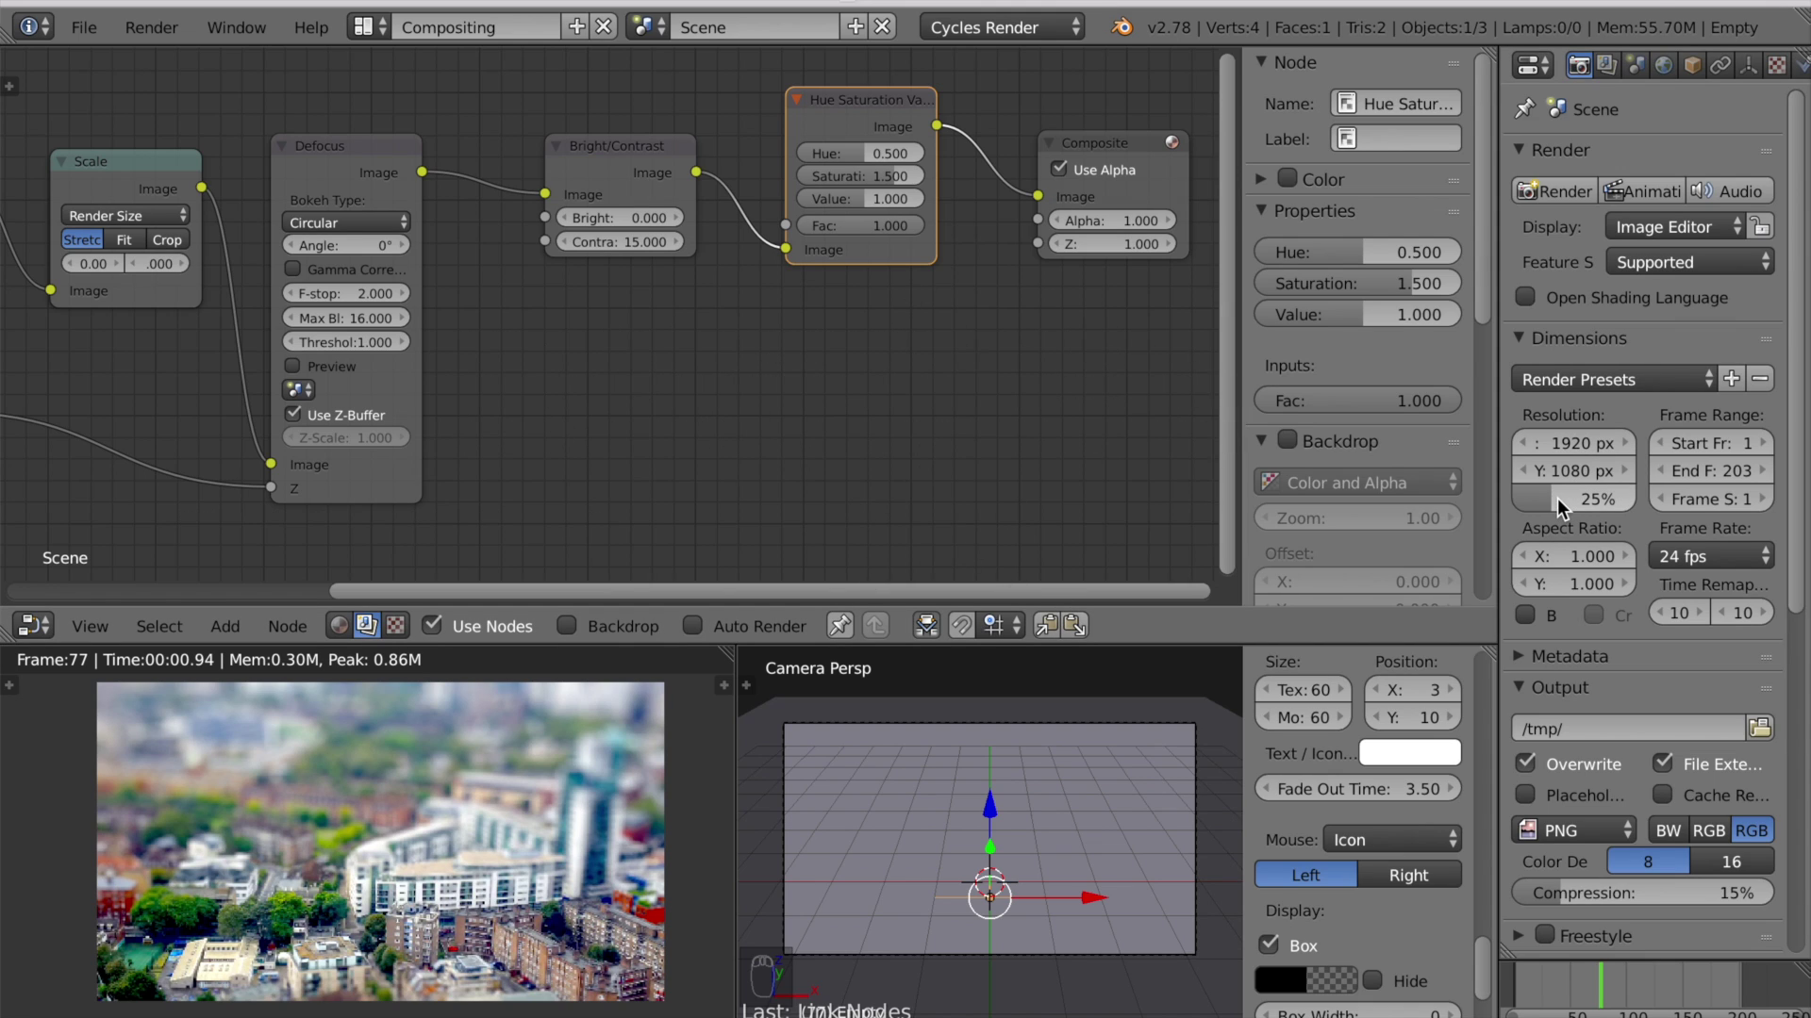
left_click_drag(1558, 498, 1637, 498)
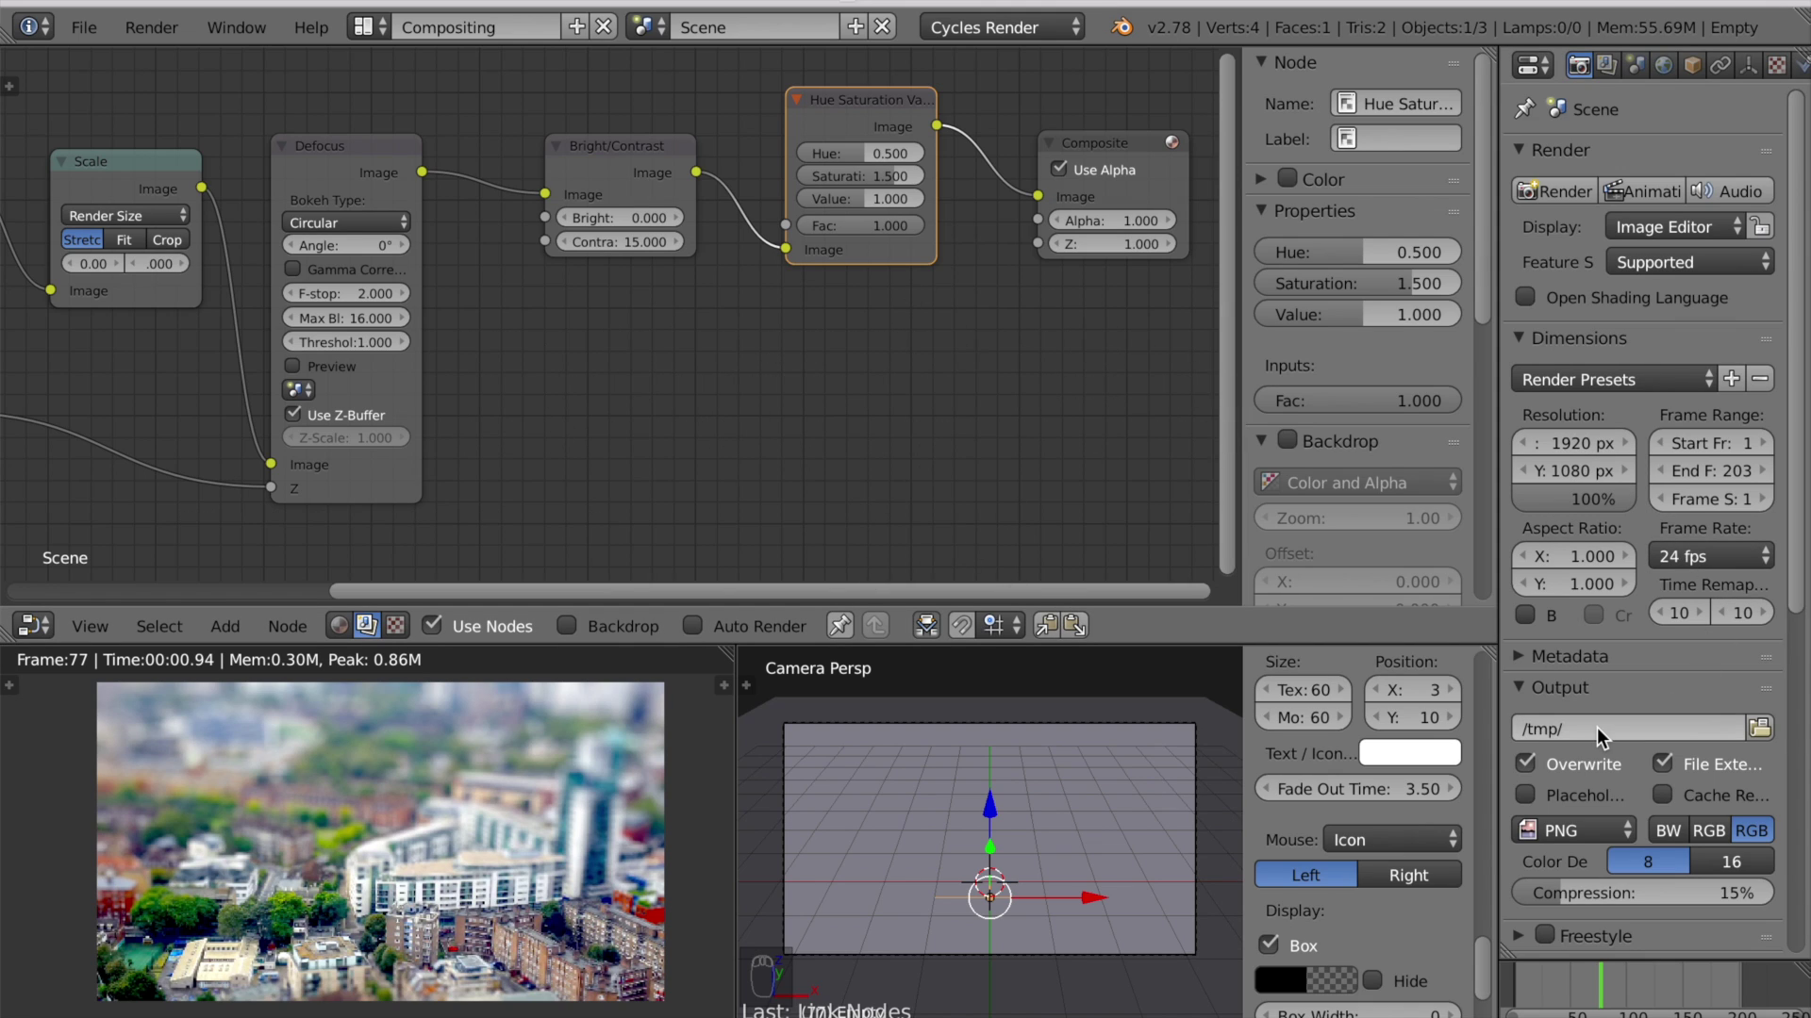
Step: Keep the output path at /tmp/ and change the output file format from PNG to JPEG
left_click(1759, 728)
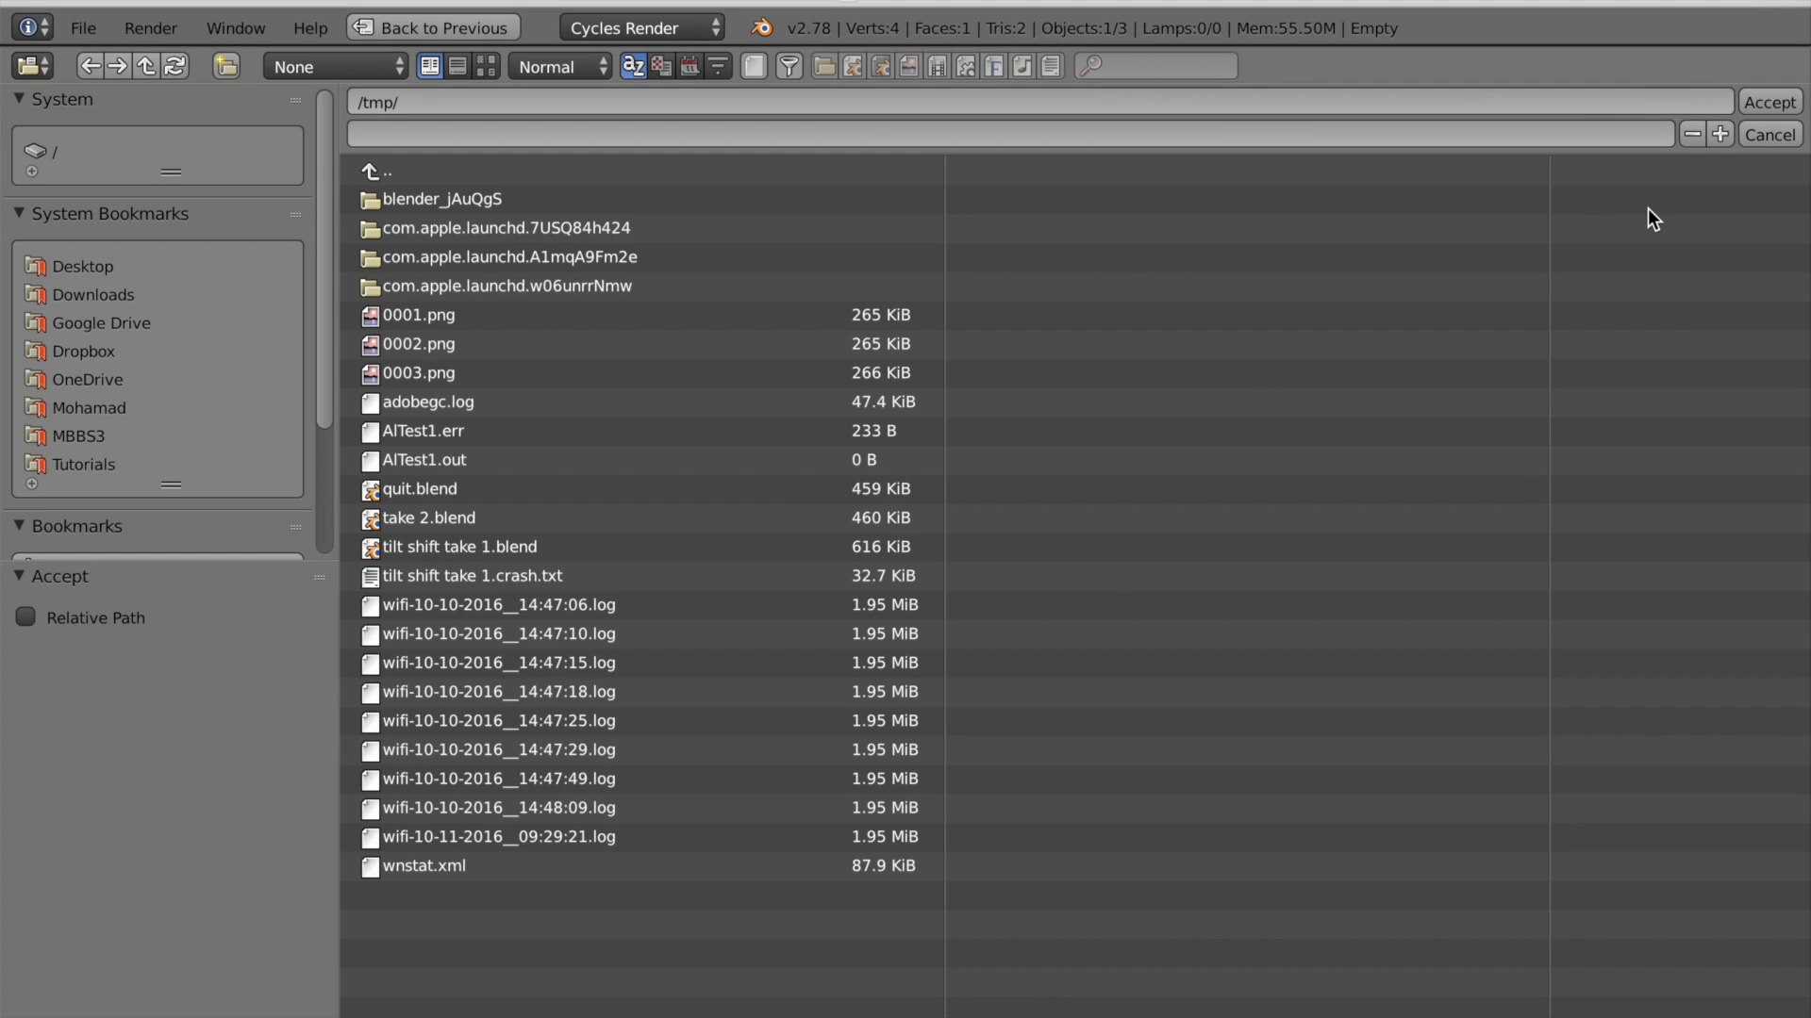
left_click(1769, 134)
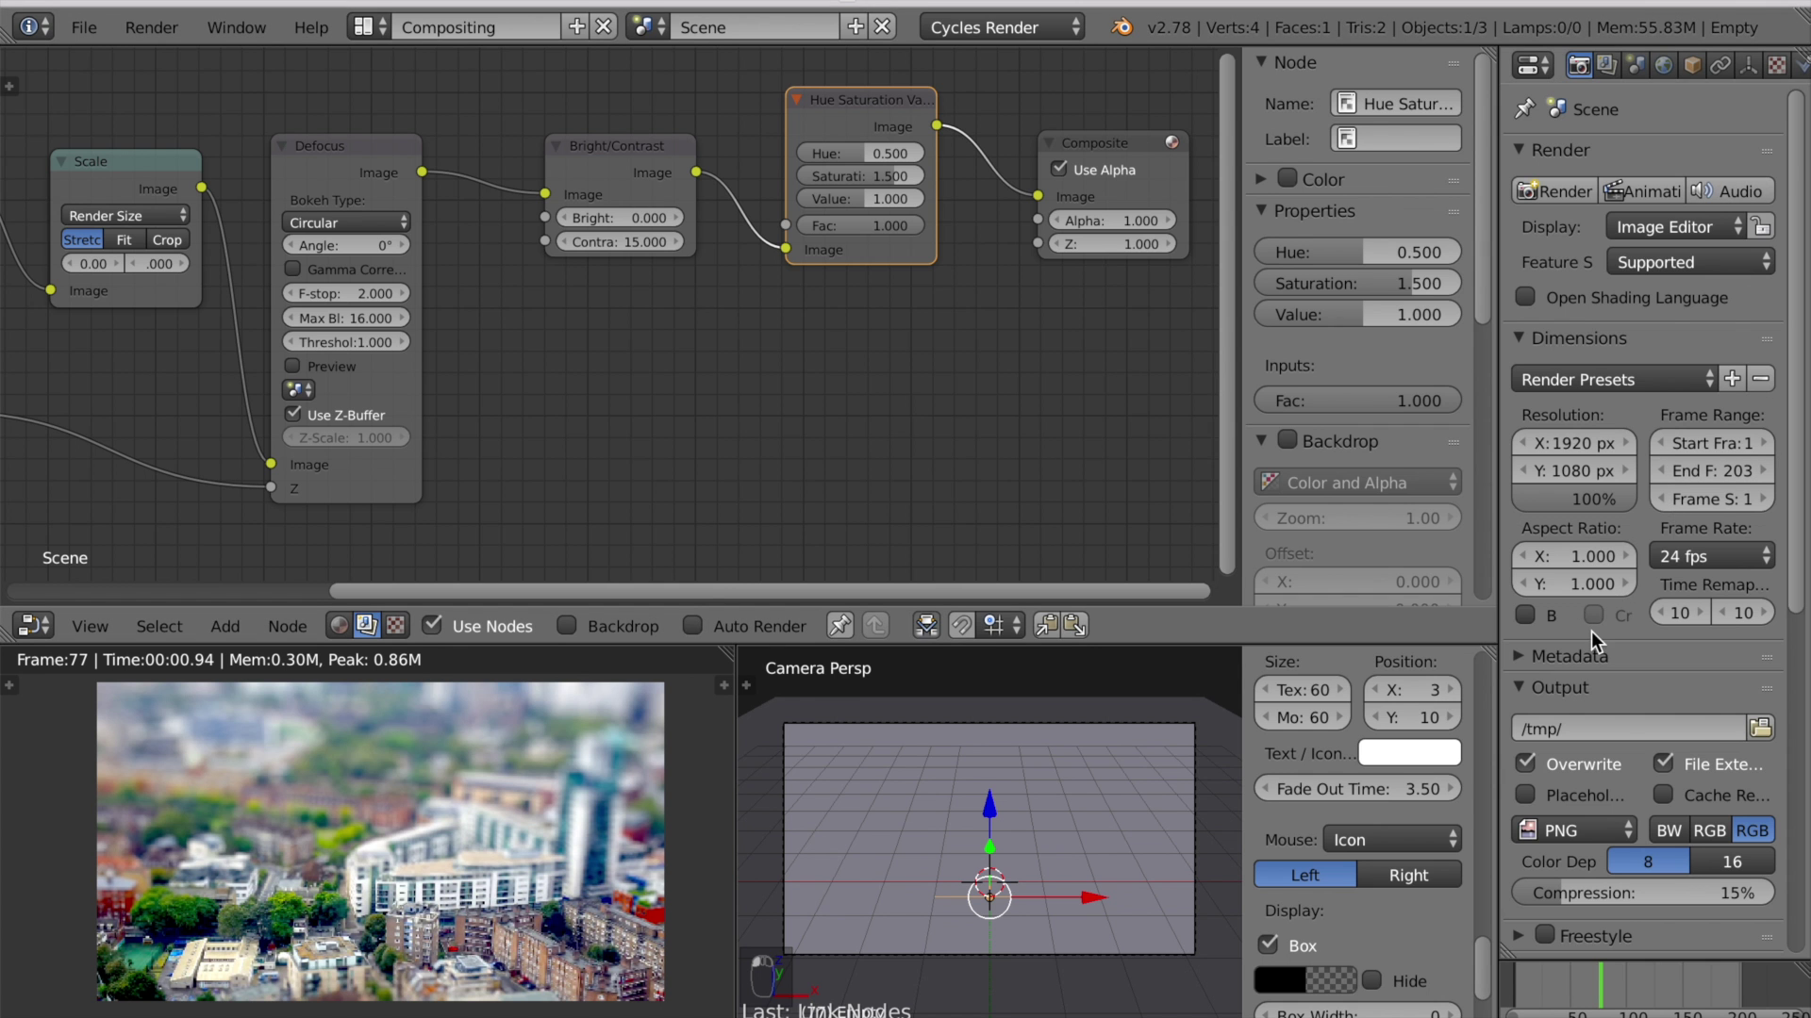
left_click(1557, 831)
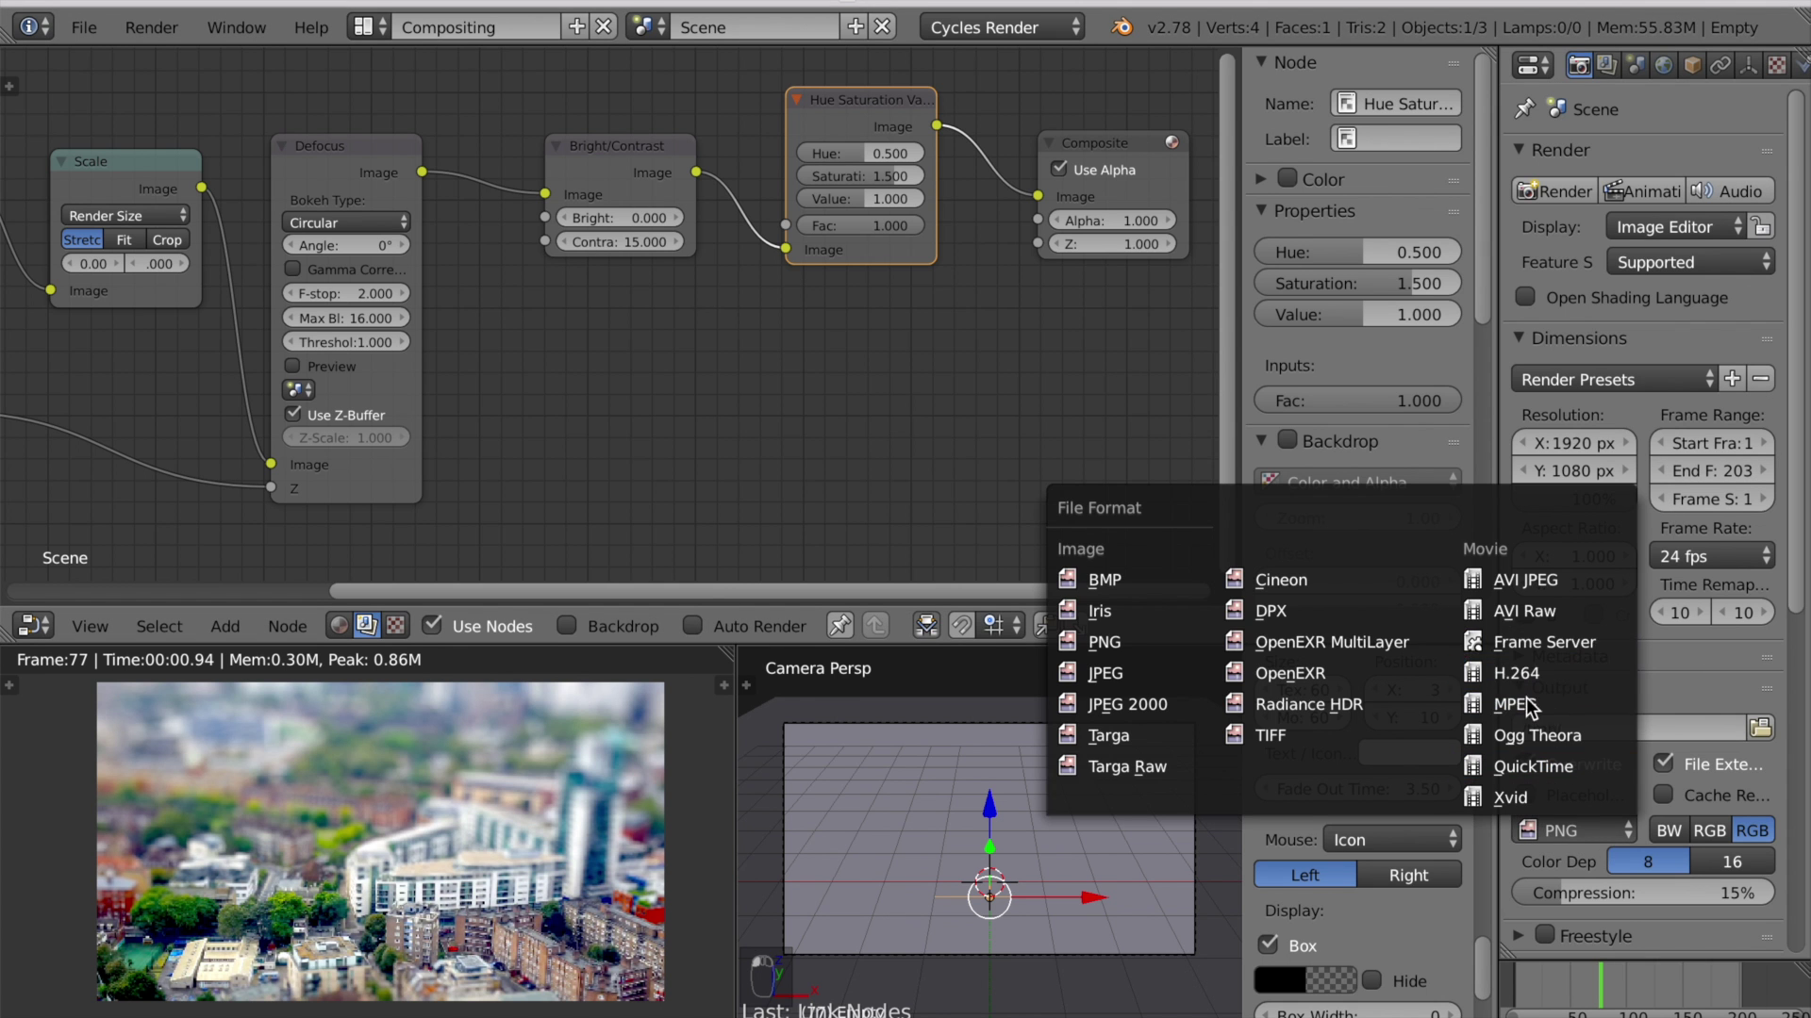
left_click(1576, 828)
left_click(1172, 671)
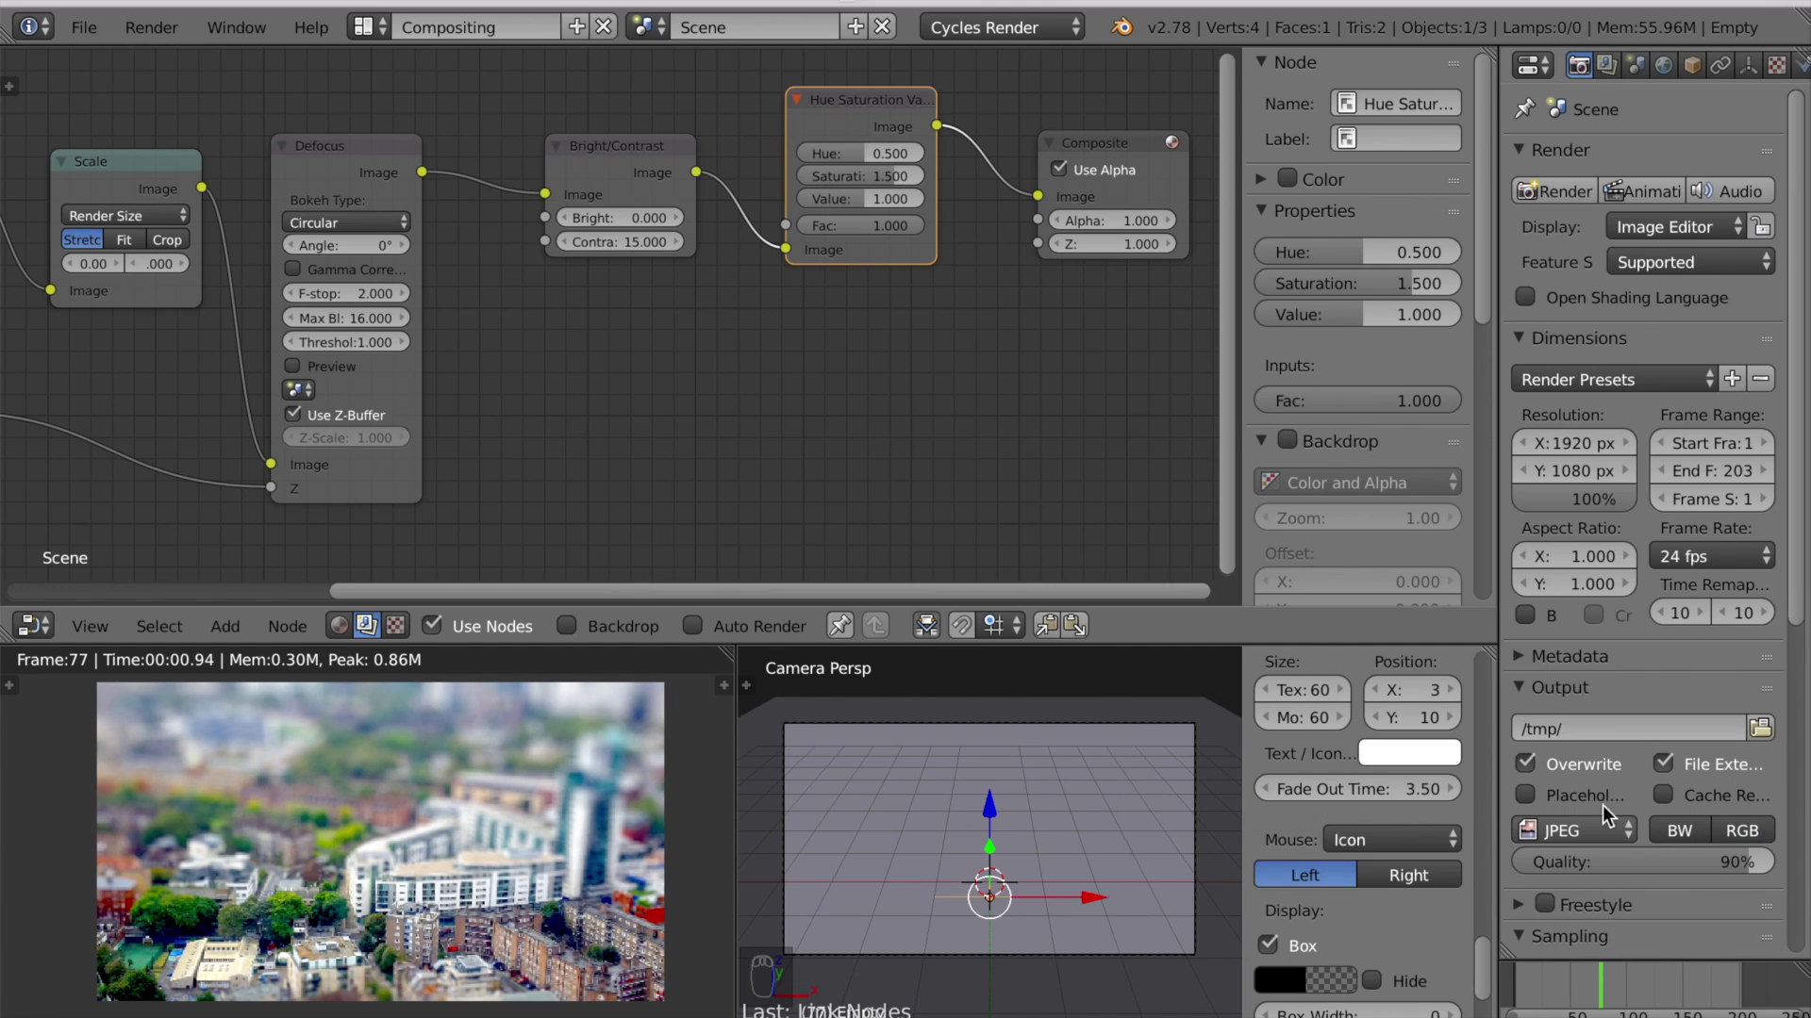